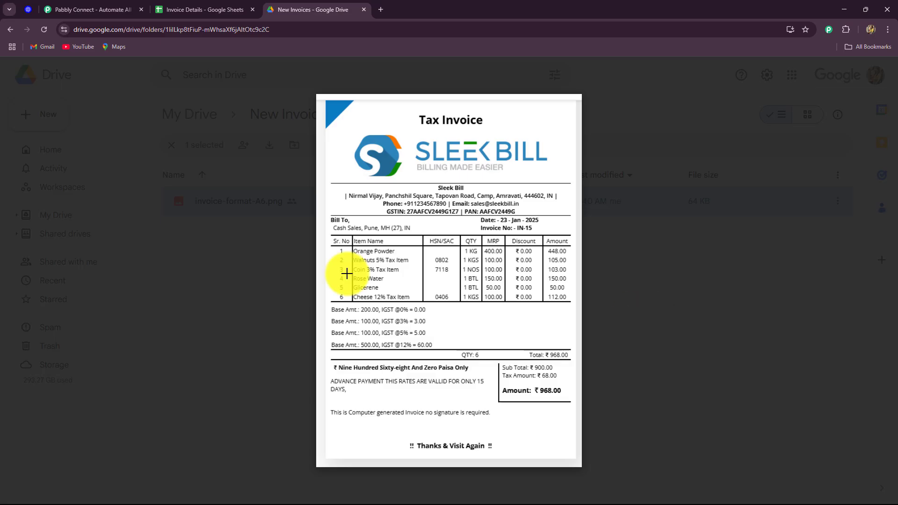
- Compare the contents of the invoice-format-A6.png invoice with the column headers of the Invoice Details spreadsheet
{"action": "left_click", "coordinate": [196, 8]}
{"action": "left_click", "coordinate": [308, 10]}
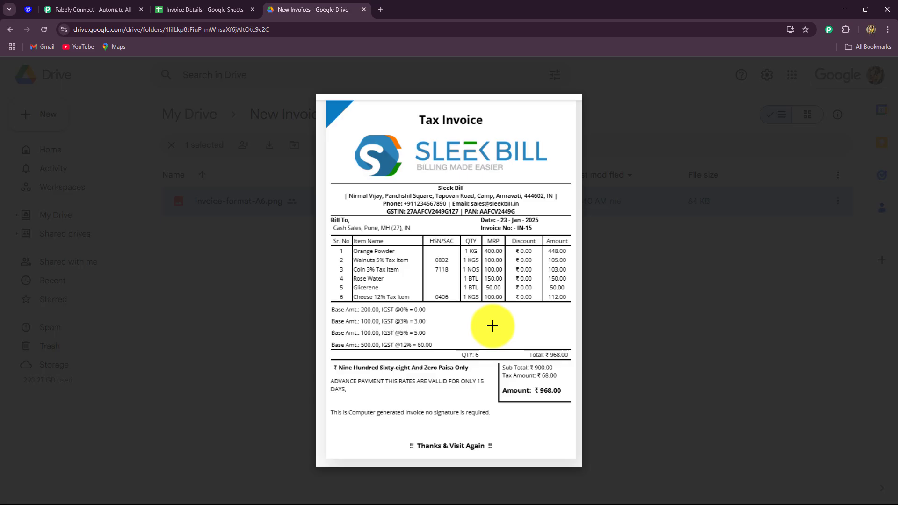
{"action": "left_click", "coordinate": [221, 8]}
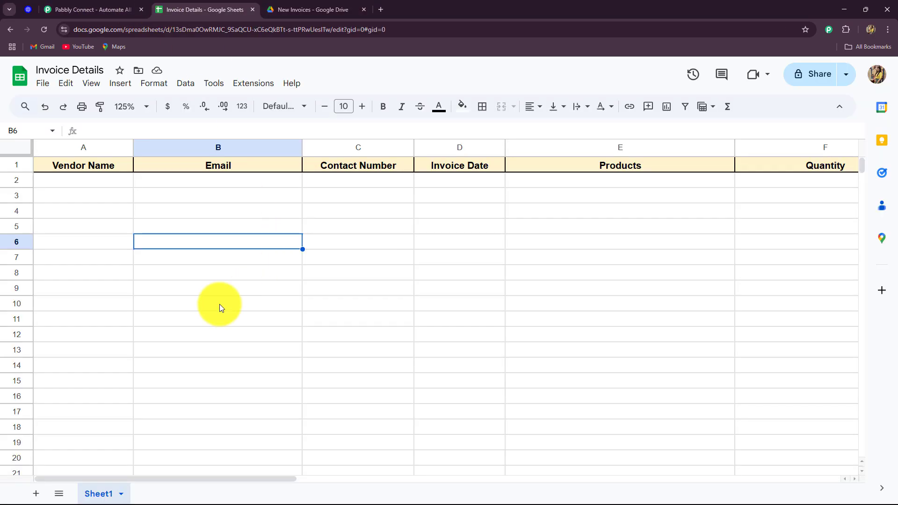
{"action": "left_click_drag", "start_coordinate": [82, 477], "coordinate": [51, 475]}
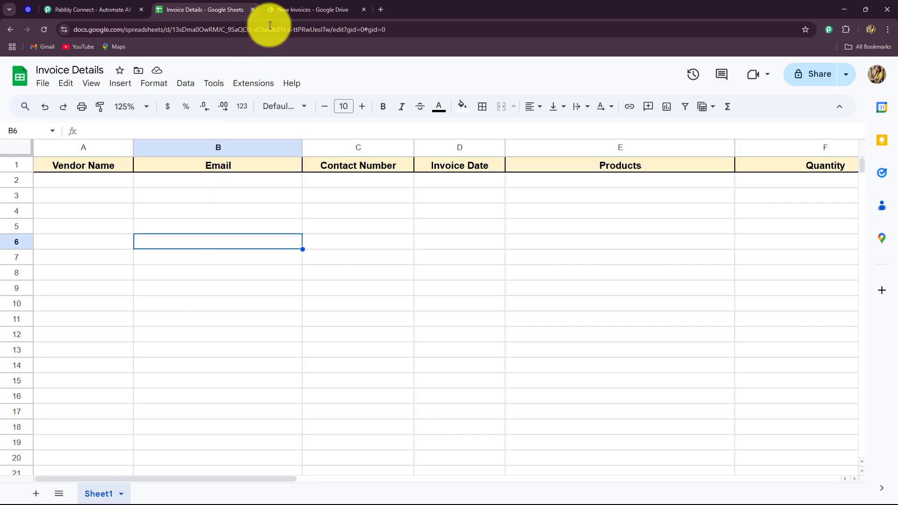
{"action": "left_click", "coordinate": [281, 9]}
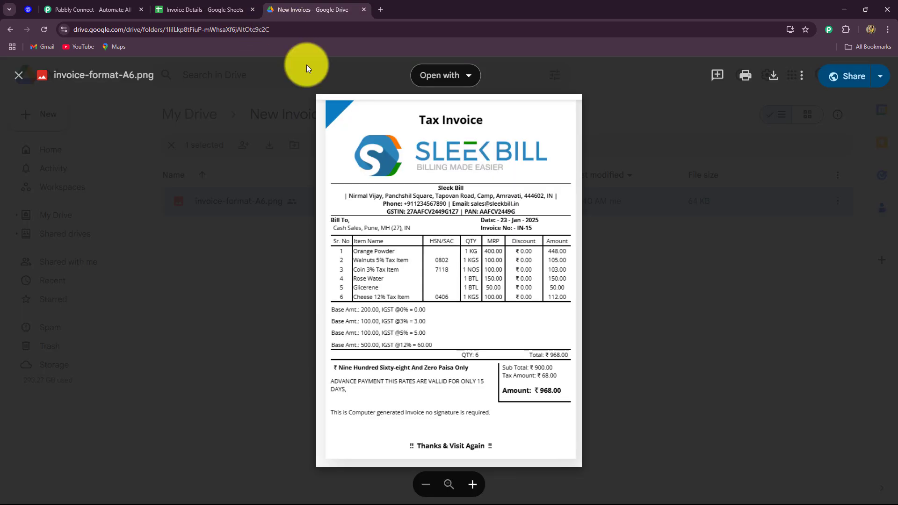
{"action": "left_click", "coordinate": [235, 9]}
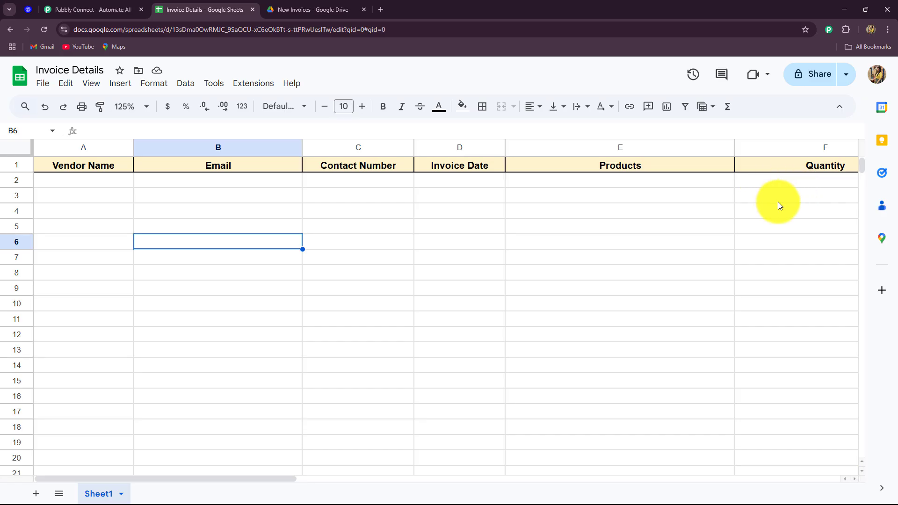
{"action": "left_click", "coordinate": [299, 9]}
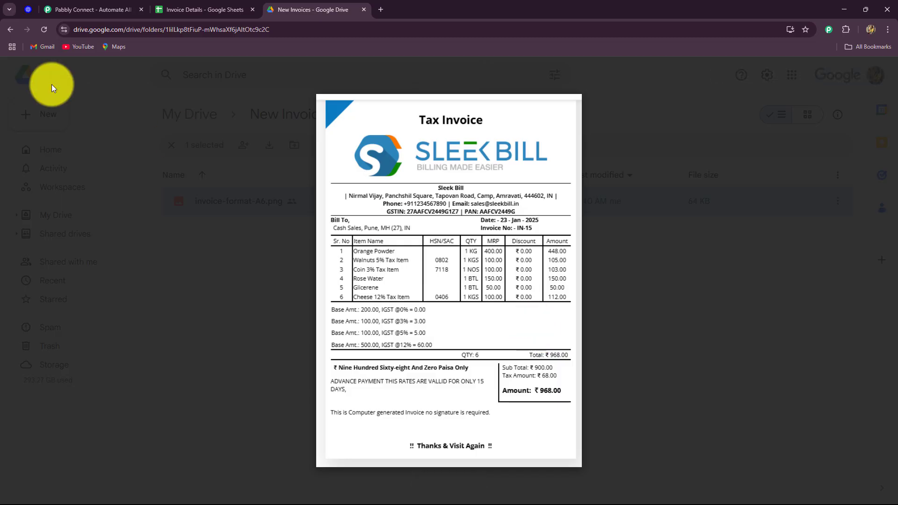
- Close the invoice preview and review the Invoice Details columns, the New Invoices folder and the OpenAI Platform page
{"action": "left_click", "coordinate": [14, 76]}
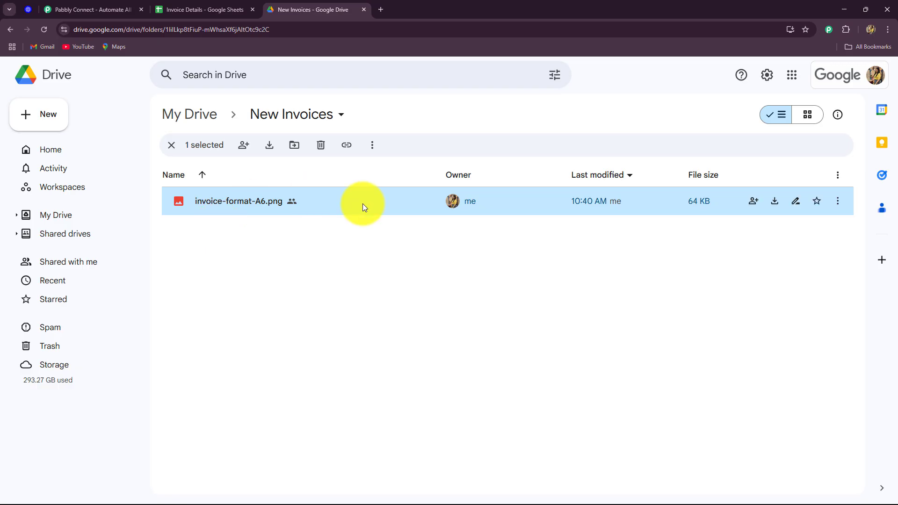
{"action": "left_click", "coordinate": [214, 11]}
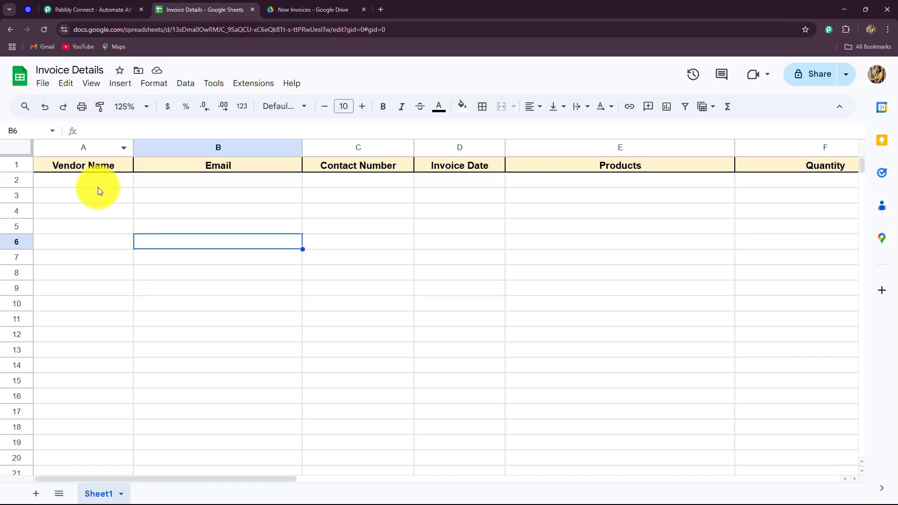
{"action": "mouse_move", "coordinate": [128, 477]}
{"action": "left_mouse_down"}
{"action": "mouse_move", "coordinate": [347, 477]}
{"action": "mouse_move", "coordinate": [113, 473]}
{"action": "left_mouse_up"}
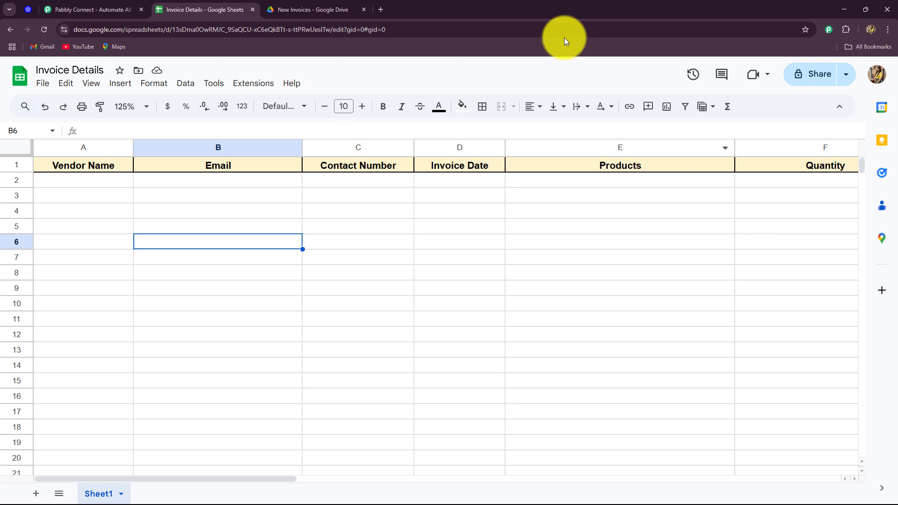
{"action": "left_click", "coordinate": [322, 9]}
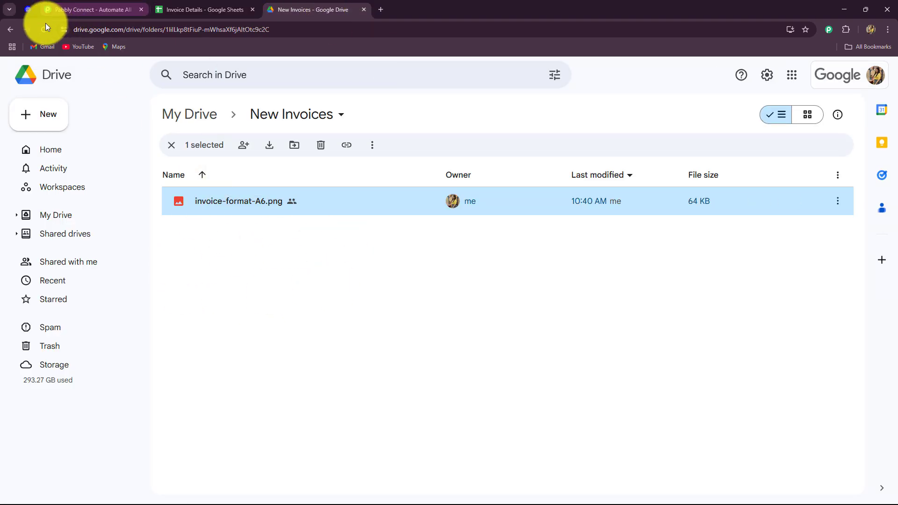
{"action": "left_click", "coordinate": [29, 10]}
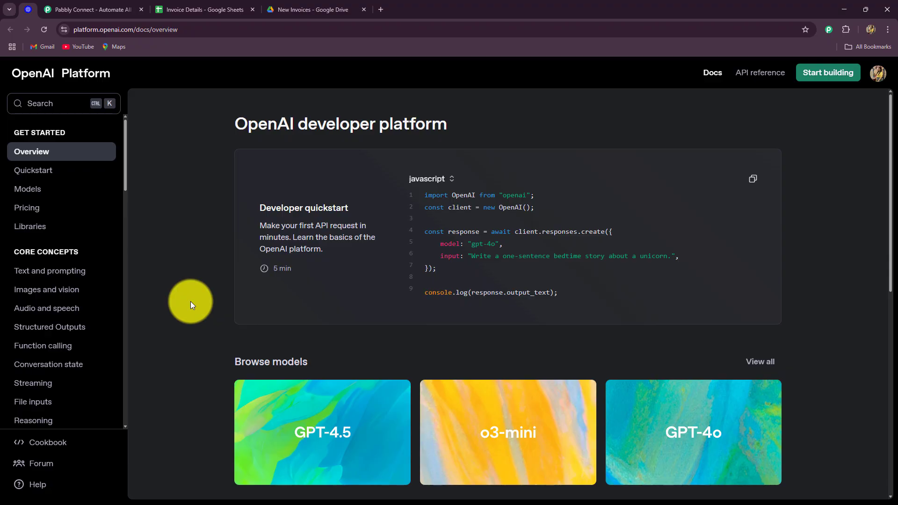
{"action": "left_click", "coordinate": [202, 9]}
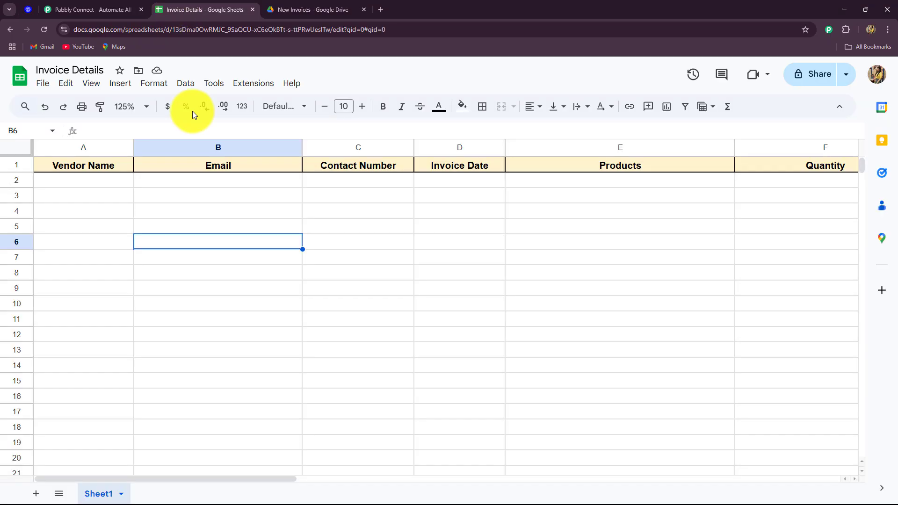
- Switch to the Pabbly Connect website and examine its homepage headline and web address
{"action": "left_click", "coordinate": [72, 11]}
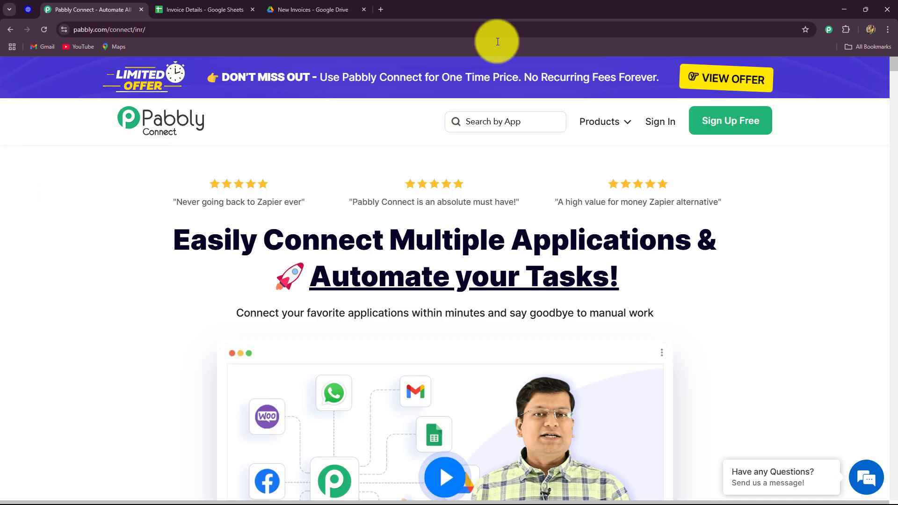
{"action": "mouse_move", "coordinate": [497, 40]}
{"action": "left_click", "coordinate": [616, 137]}
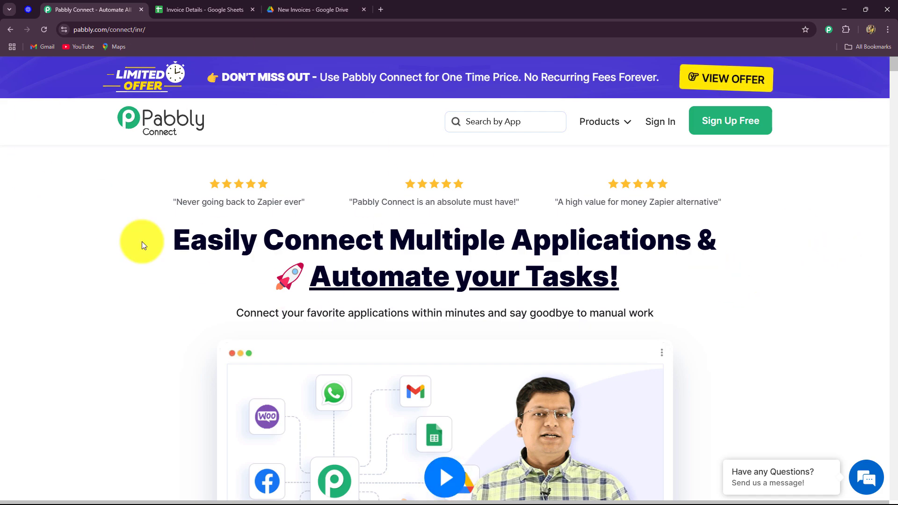
{"action": "left_click_drag", "start_coordinate": [156, 240], "coordinate": [655, 269]}
{"action": "left_click", "coordinate": [654, 295]}
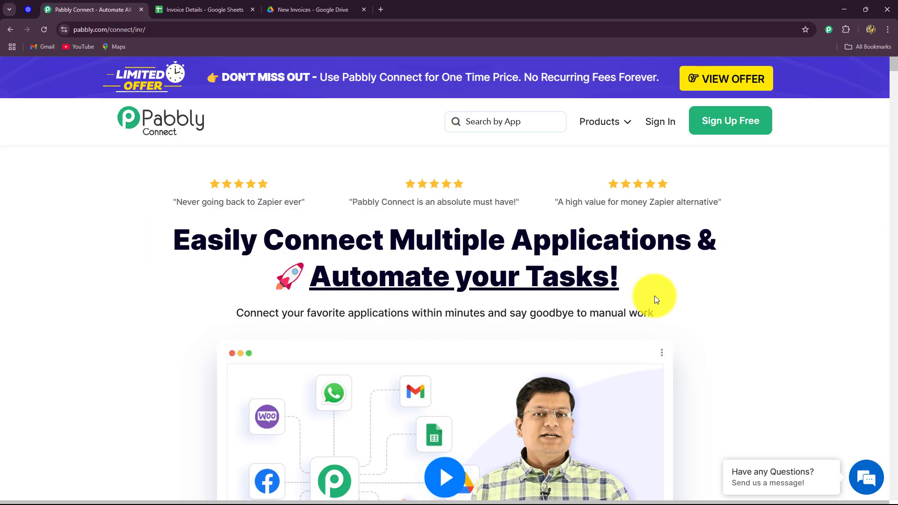
{"action": "left_click", "coordinate": [164, 33]}
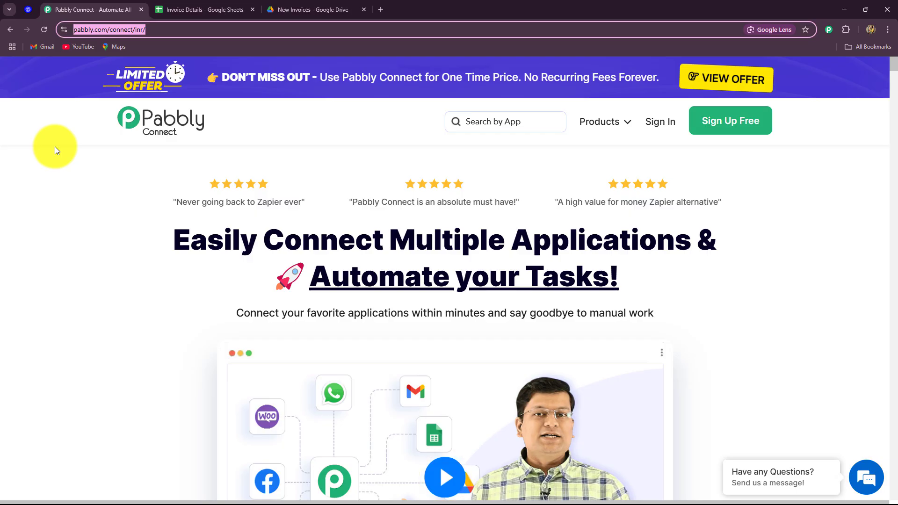
{"action": "left_click", "coordinate": [52, 211]}
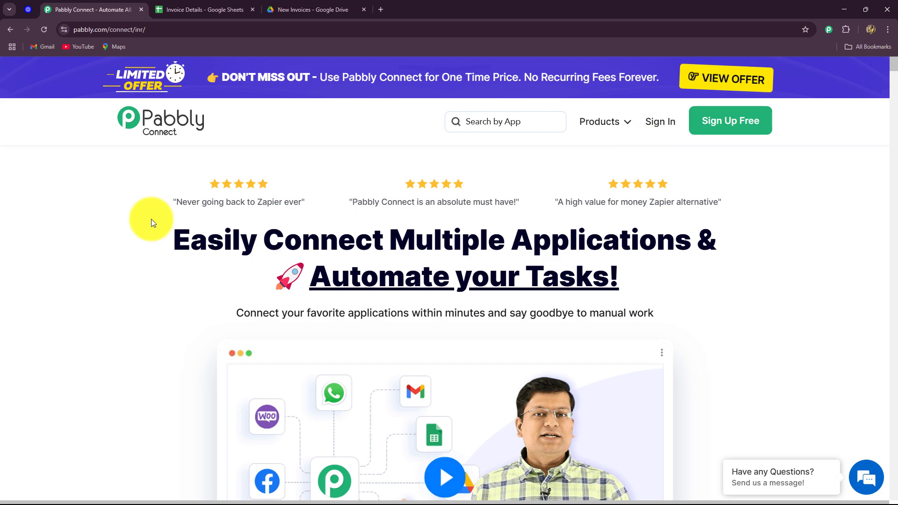
{"action": "left_click_drag", "start_coordinate": [114, 232], "coordinate": [686, 290]}
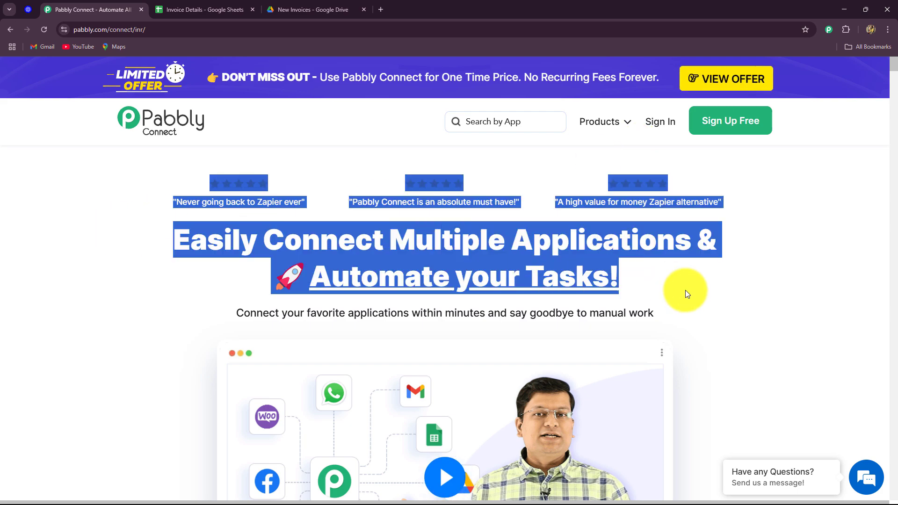
{"action": "left_click", "coordinate": [686, 294]}
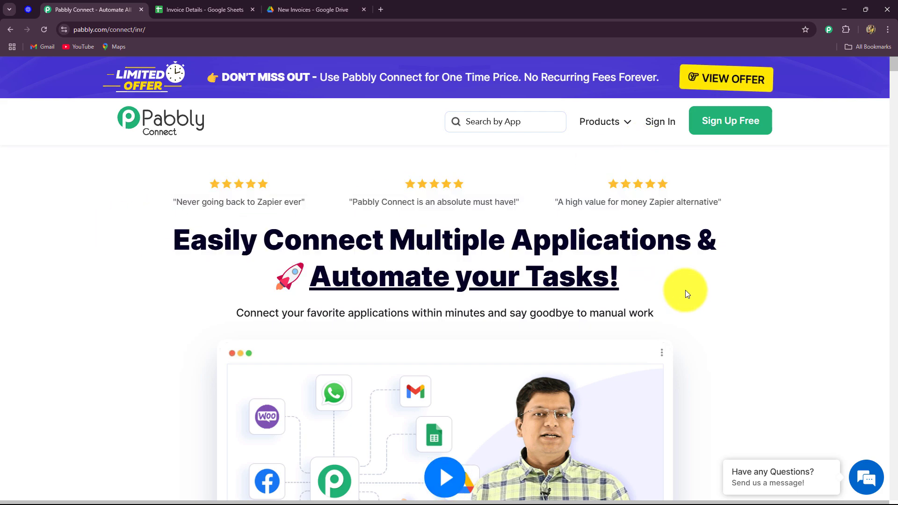
- Sign in to Pabbly and open the Pabbly Connect app from the list of all Pabbly apps
{"action": "left_click", "coordinate": [658, 130]}
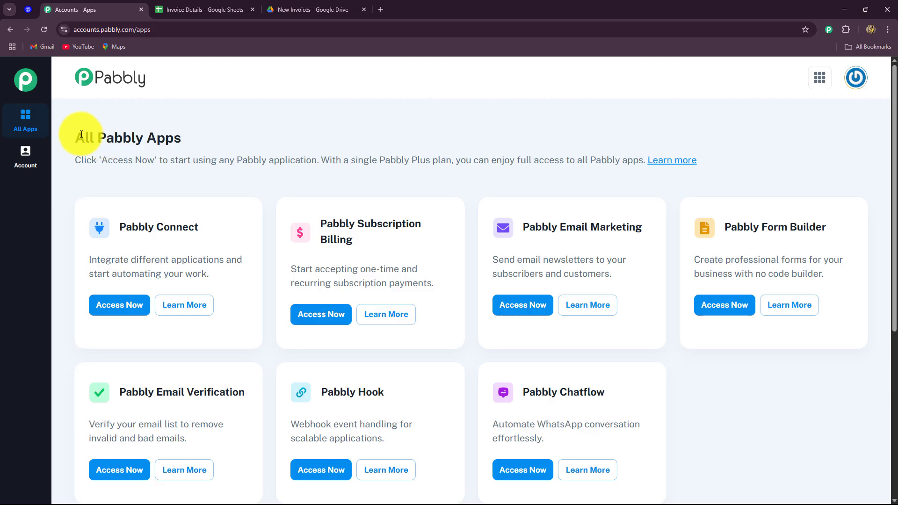
{"action": "left_click_drag", "start_coordinate": [83, 137], "coordinate": [194, 139]}
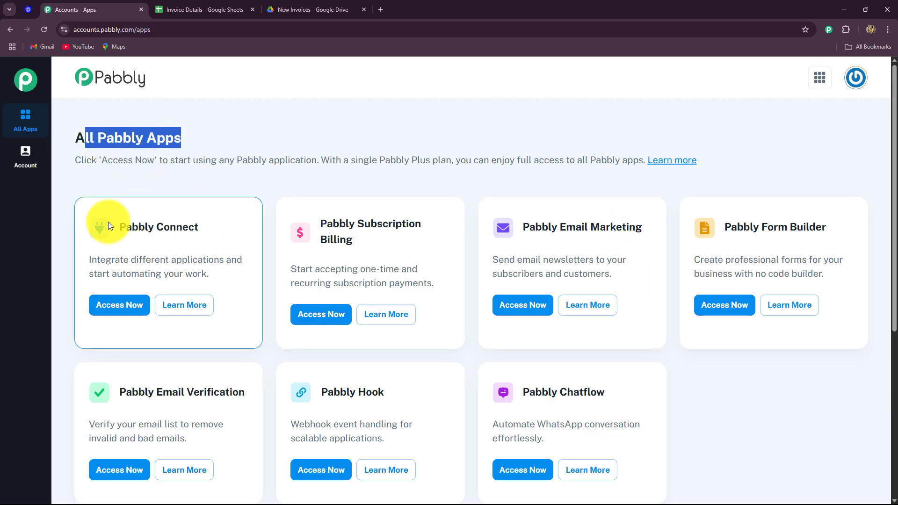
{"action": "triple_click", "coordinate": [119, 227]}
{"action": "left_click", "coordinate": [120, 303]}
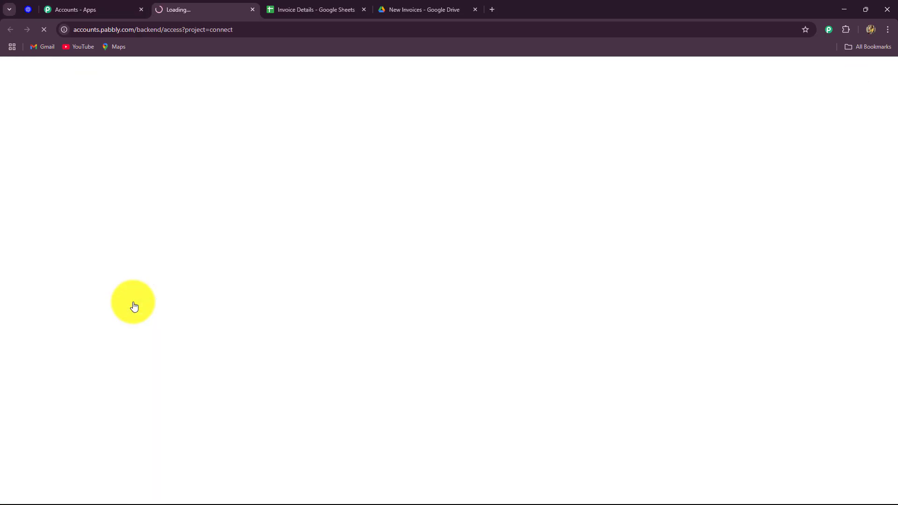
- Look over the dashboard's task figures, folder list and workflow list
{"action": "scroll", "coordinate": [321, 282], "scroll_direction": "down", "scroll_amount": 7}
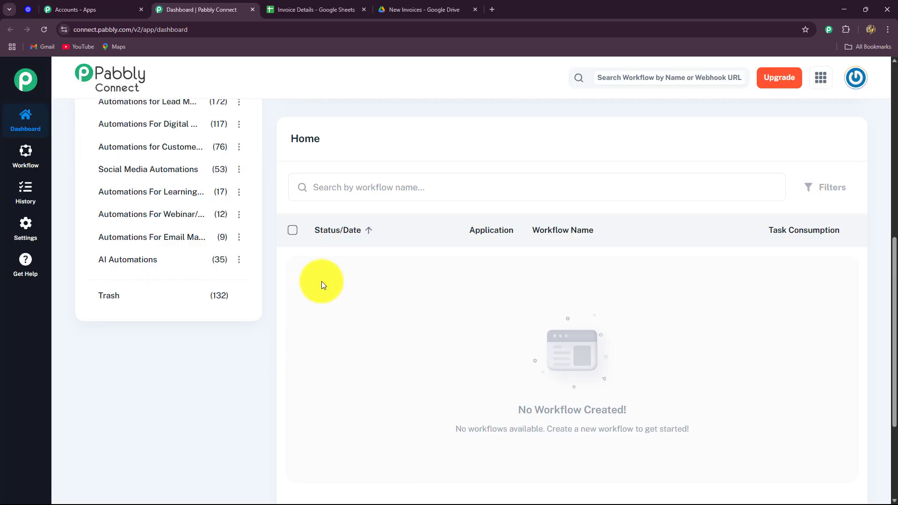
{"action": "scroll", "coordinate": [335, 305], "scroll_direction": "up", "scroll_amount": 7}
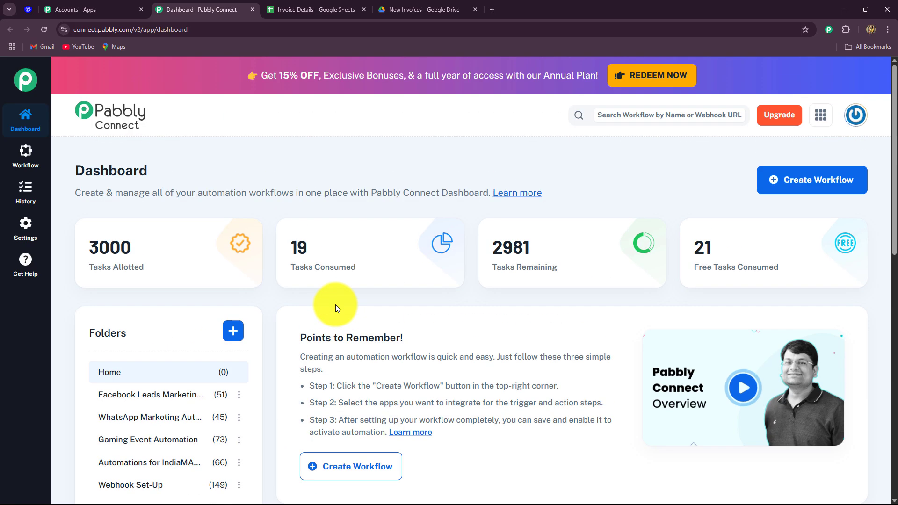
{"action": "scroll", "coordinate": [336, 304], "scroll_direction": "down", "scroll_amount": 6}
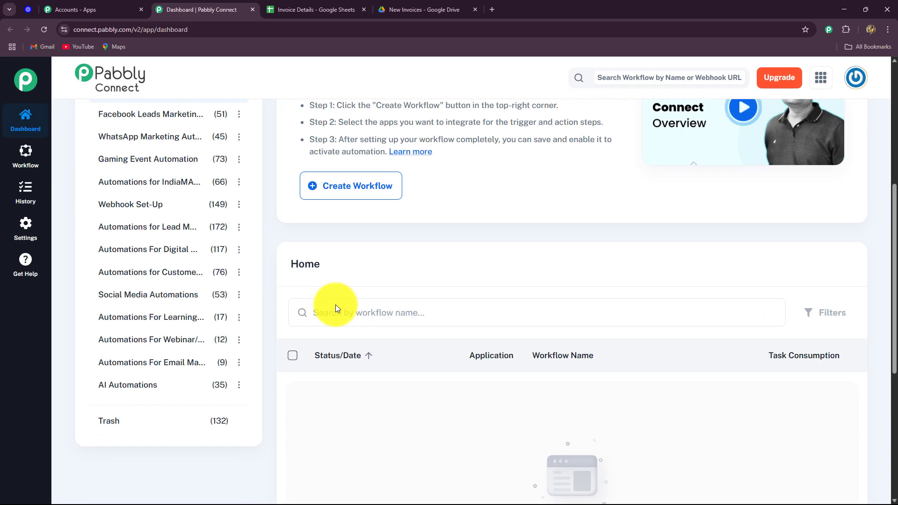
{"action": "scroll", "coordinate": [335, 305], "scroll_direction": "down", "scroll_amount": 5}
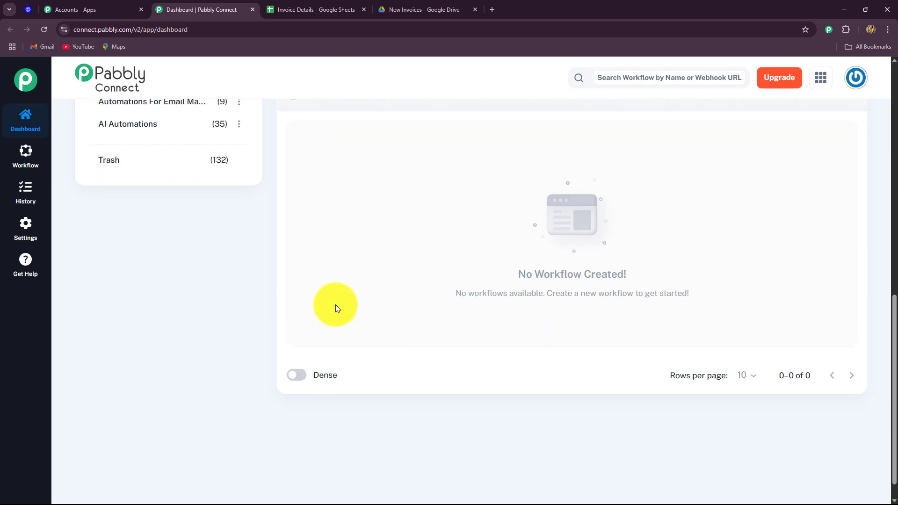
{"action": "scroll", "coordinate": [335, 304], "scroll_direction": "up", "scroll_amount": 10}
{"action": "scroll", "coordinate": [516, 316], "scroll_direction": "down", "scroll_amount": 4}
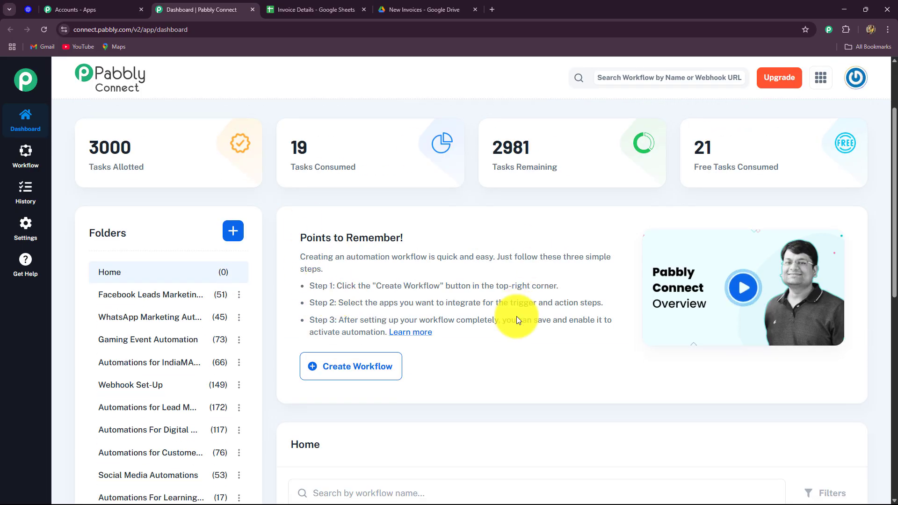
- Start a new workflow and name it "Extract Vendor Invoice Details from PDFs to Google Sheets"
{"action": "scroll", "coordinate": [144, 369], "scroll_direction": "up", "scroll_amount": 6}
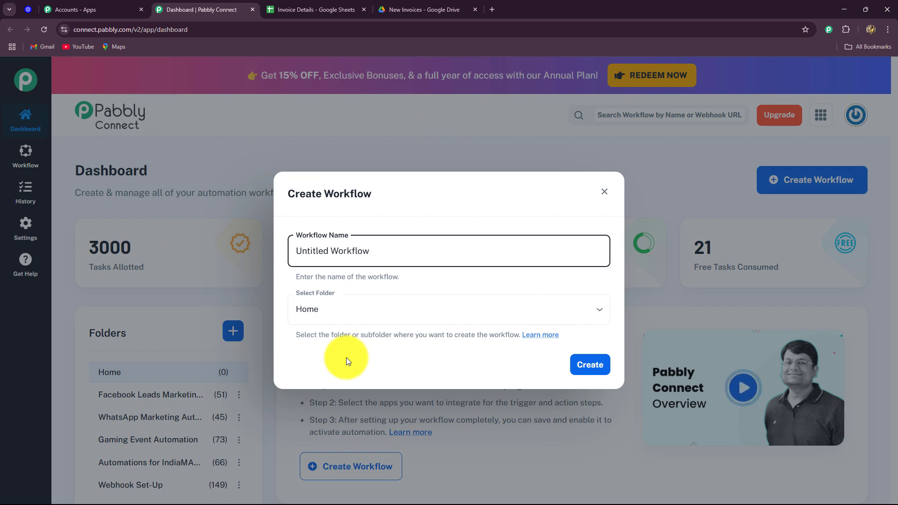
{"action": "left_click_drag", "start_coordinate": [398, 253], "coordinate": [261, 285]}
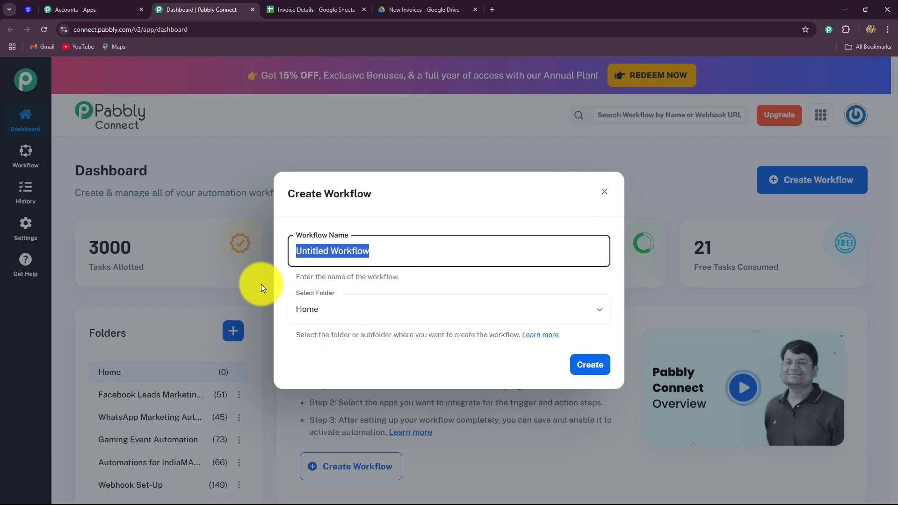
{"action": "key", "text": "BackSpace"}
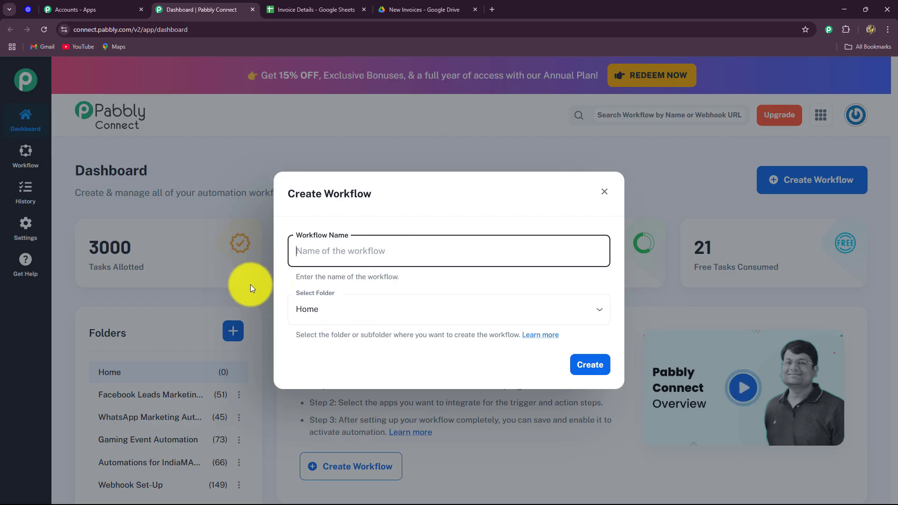
{"action": "type", "text": "How to Extract Vendor Invoice Details from PDFs to Google Sheets"}
{"action": "left_click_drag", "start_coordinate": [327, 252], "coordinate": [296, 255]}
{"action": "key", "text": "BackSpace"}
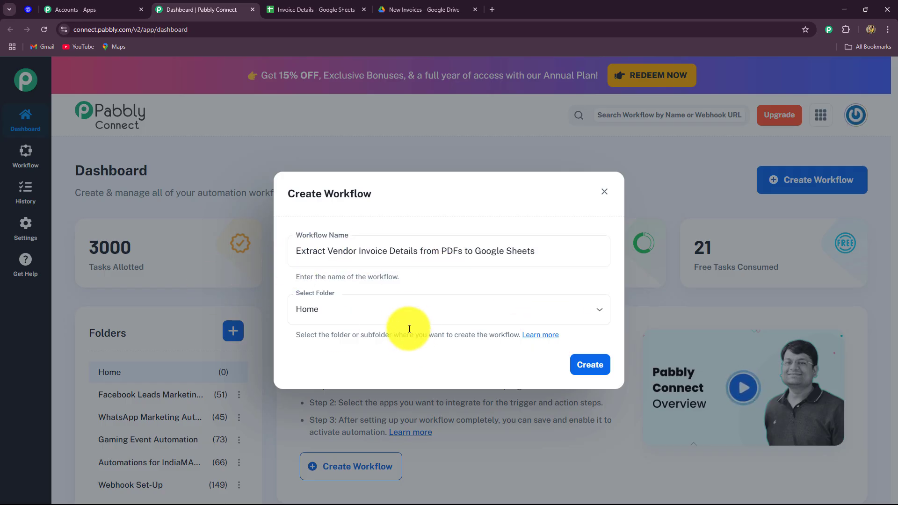
- Choose AI Automations as the folder for the new workflow
{"action": "left_click", "coordinate": [350, 310]}
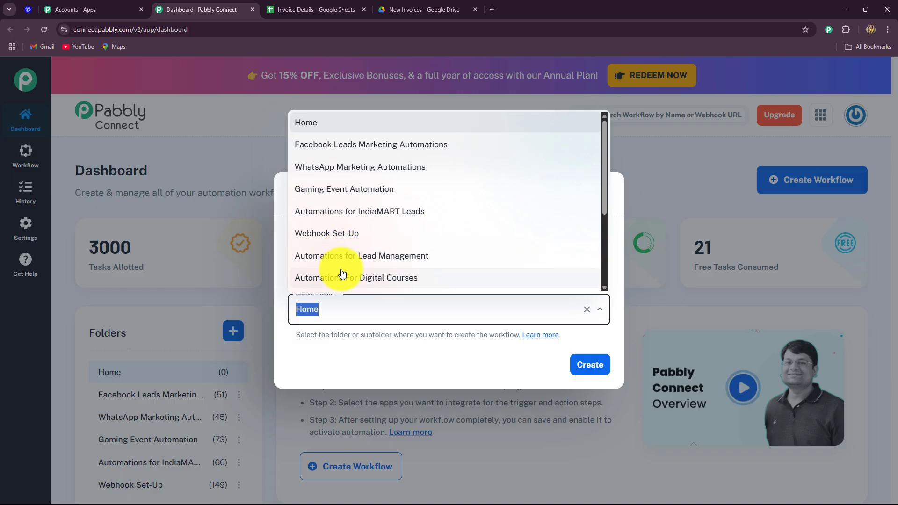
{"action": "scroll", "coordinate": [341, 274], "scroll_direction": "down", "scroll_amount": 3}
{"action": "scroll", "coordinate": [356, 274], "scroll_direction": "up", "scroll_amount": 3}
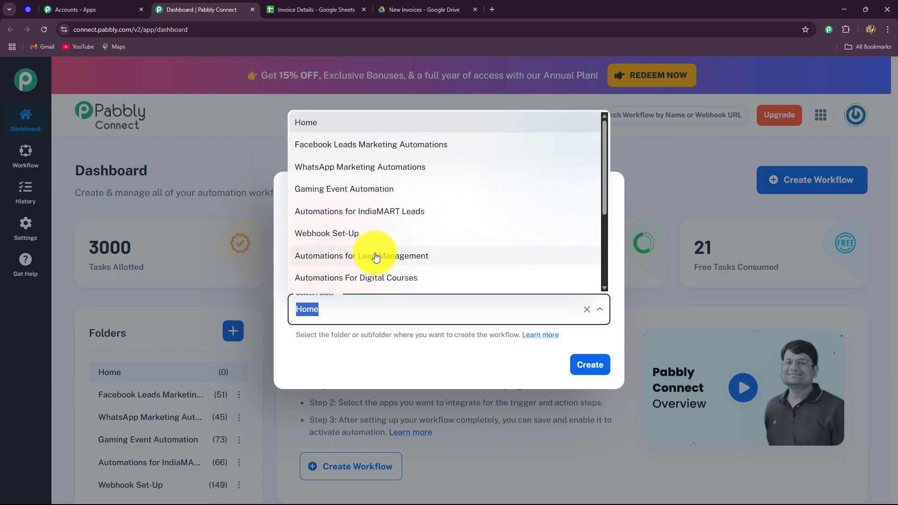
{"action": "scroll", "coordinate": [374, 260], "scroll_direction": "down", "scroll_amount": 3}
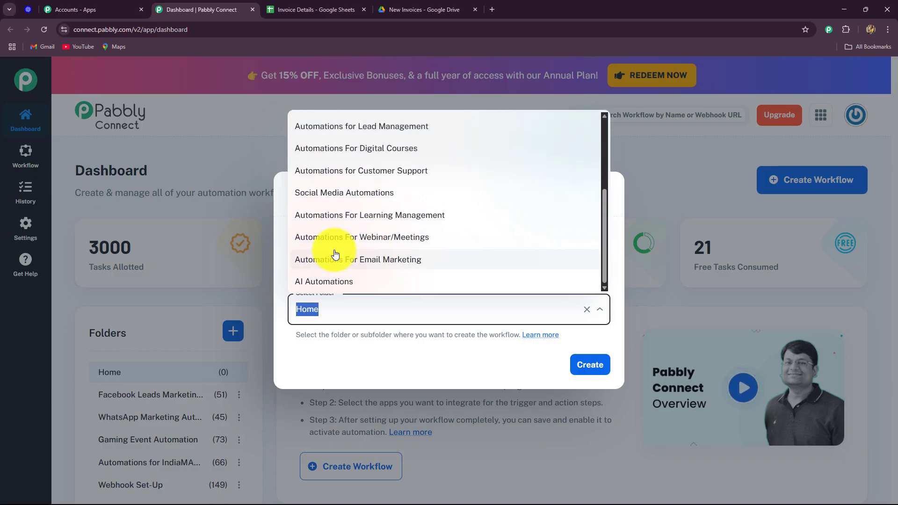
{"action": "left_click", "coordinate": [323, 288]}
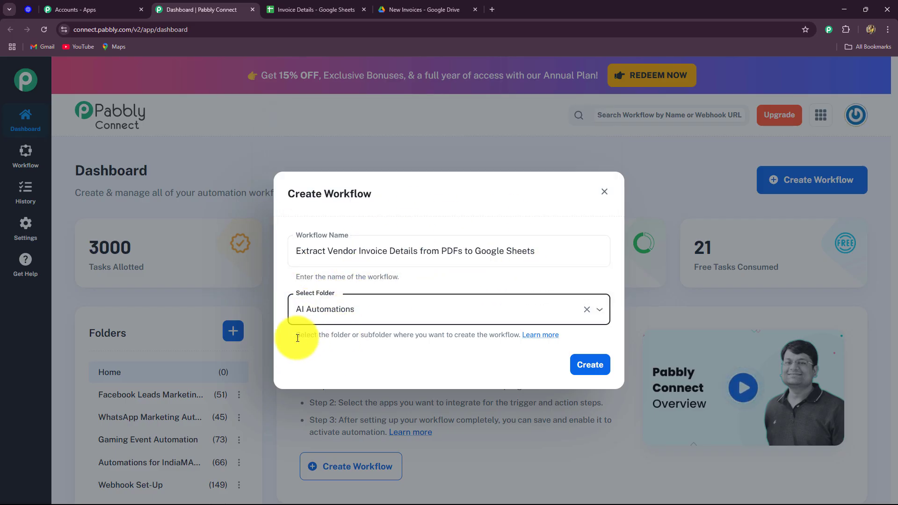
- Create the workflow and look at the invoice file in Google Drive's New Invoices folder before returning to the workflow
{"action": "left_click", "coordinate": [584, 365]}
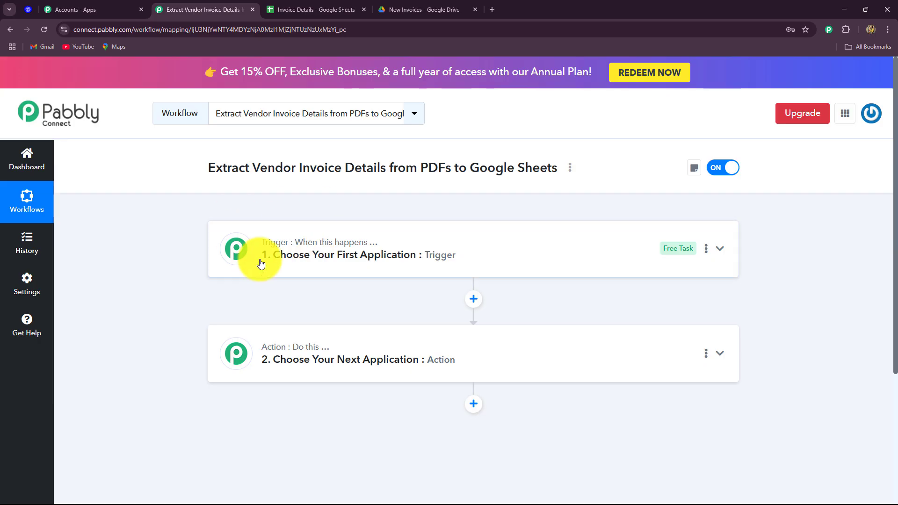
{"action": "left_click", "coordinate": [408, 12]}
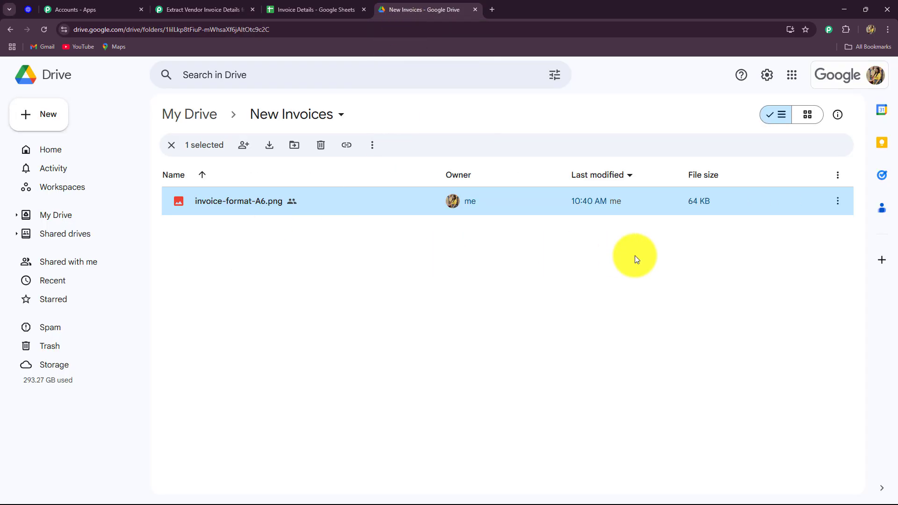
{"action": "left_click", "coordinate": [231, 13]}
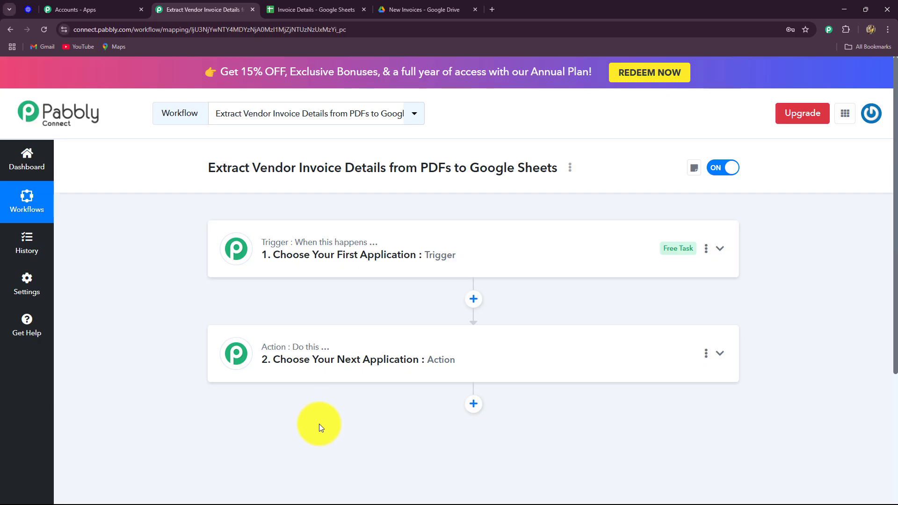
{"action": "scroll", "coordinate": [318, 430], "scroll_direction": "down", "scroll_amount": 3}
{"action": "scroll", "coordinate": [318, 430], "scroll_direction": "up", "scroll_amount": 3}
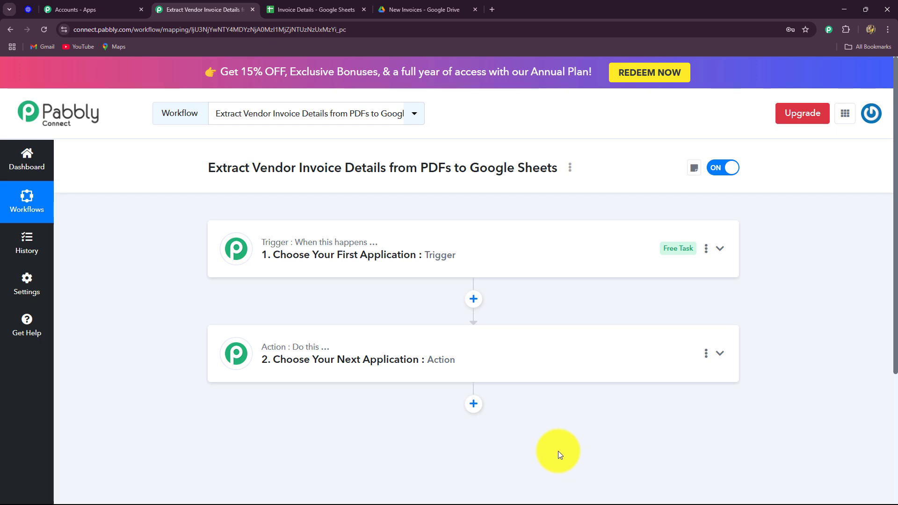
- Add another action step at the end of the workflow and collapse its app list
{"action": "left_click", "coordinate": [473, 404]}
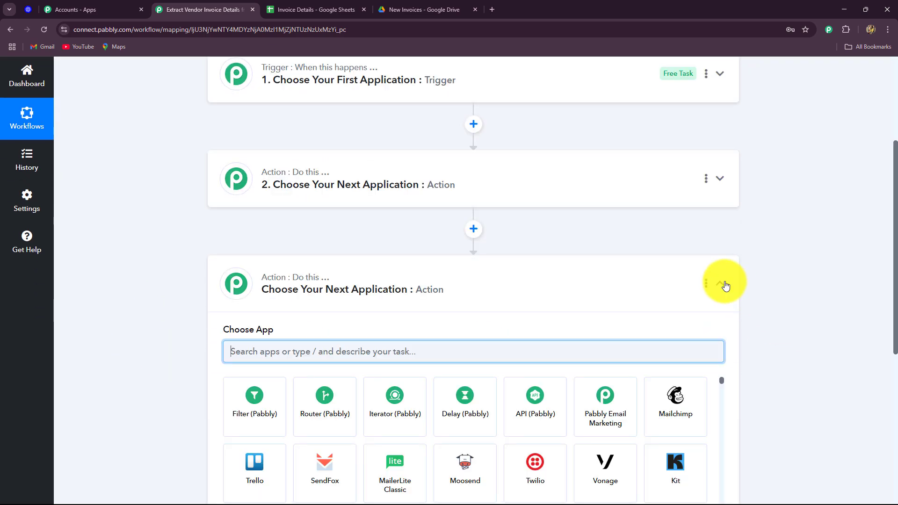
{"action": "left_click", "coordinate": [722, 283]}
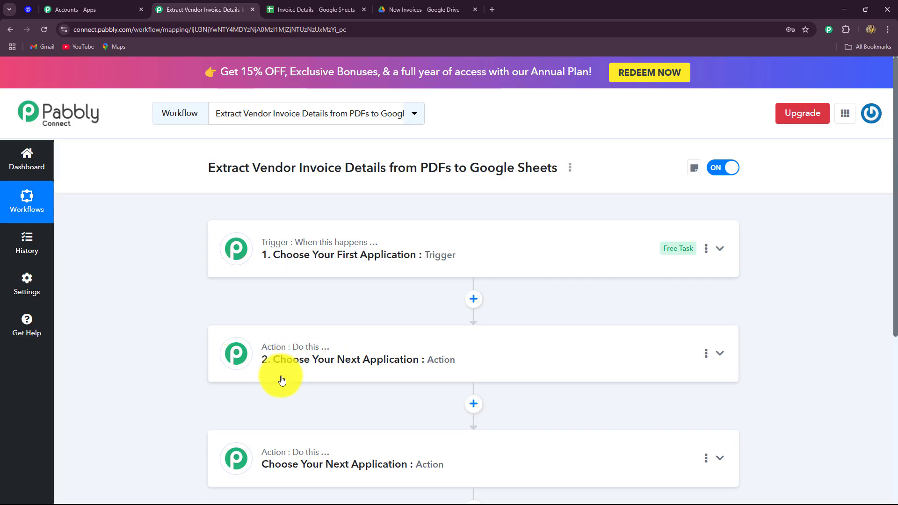
{"action": "scroll", "coordinate": [281, 377], "scroll_direction": "down", "scroll_amount": 2}
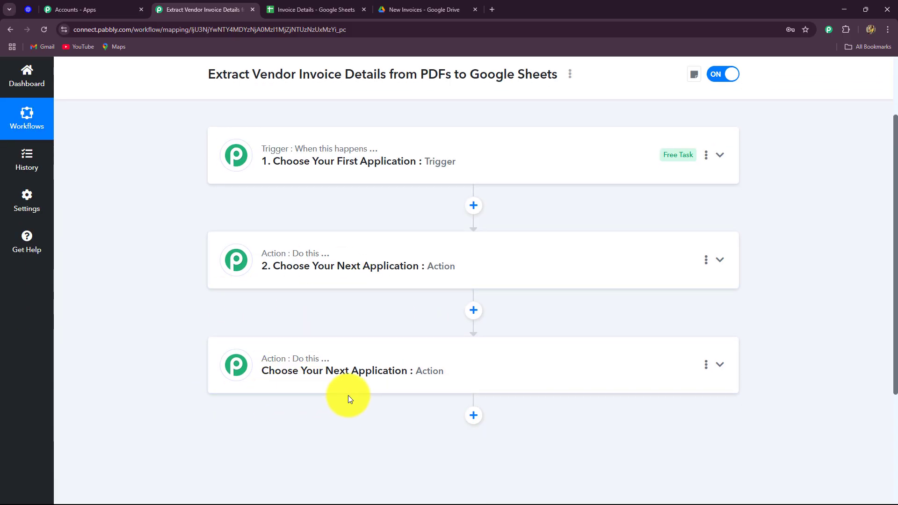
{"action": "scroll", "coordinate": [161, 386], "scroll_direction": "up", "scroll_amount": 2}
{"action": "scroll", "coordinate": [161, 386], "scroll_direction": "down", "scroll_amount": 2}
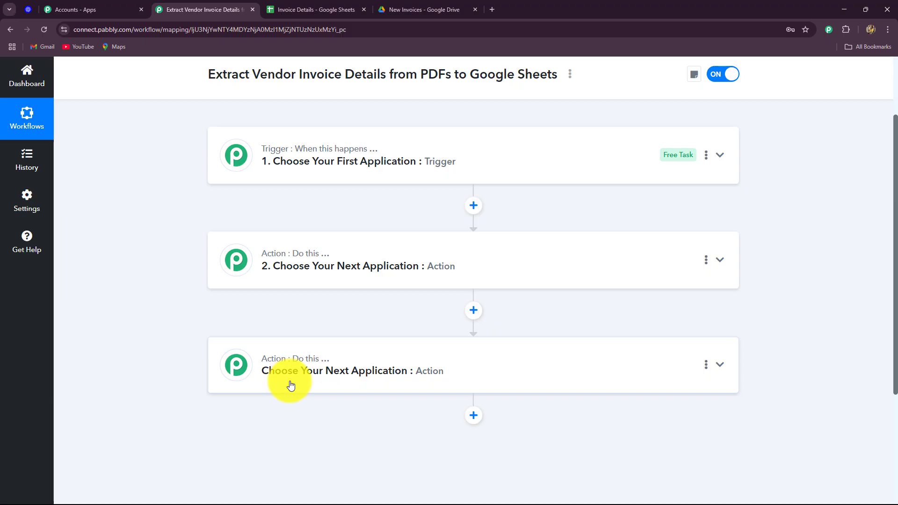
- Choose Google Drive as the trigger application of the workflow
{"action": "left_click", "coordinate": [237, 164]}
{"action": "scroll", "coordinate": [170, 199], "scroll_direction": "up", "scroll_amount": 1}
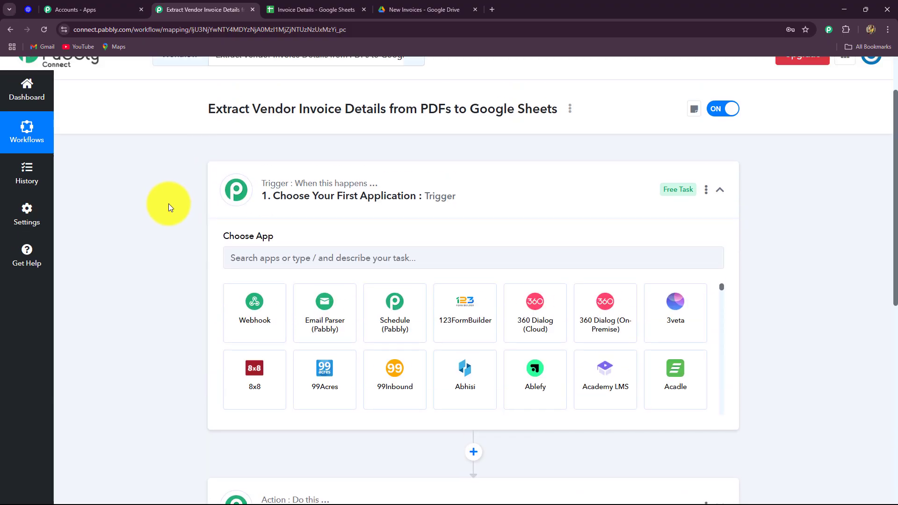
{"action": "scroll", "coordinate": [169, 204], "scroll_direction": "up", "scroll_amount": 2}
{"action": "scroll", "coordinate": [169, 207], "scroll_direction": "down", "scroll_amount": 2}
{"action": "left_click", "coordinate": [225, 224]}
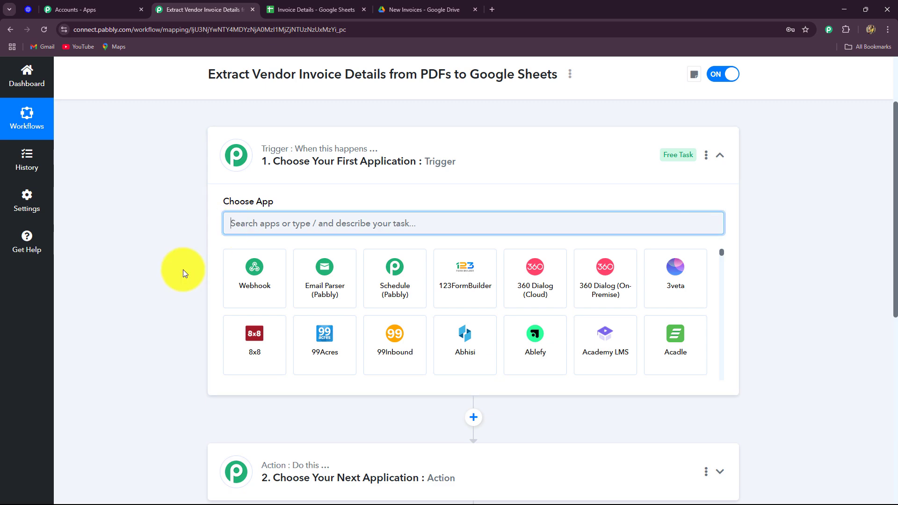
{"action": "left_click", "coordinate": [388, 9]}
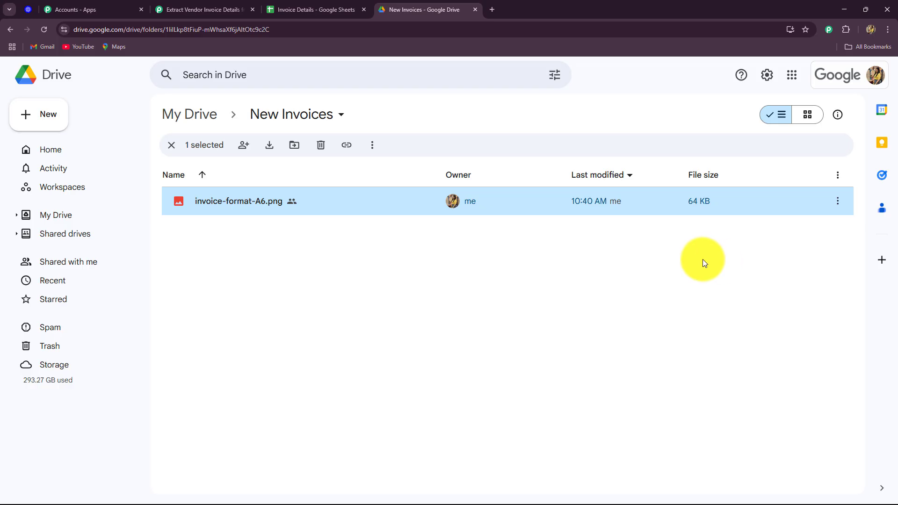
{"action": "left_click", "coordinate": [177, 8]}
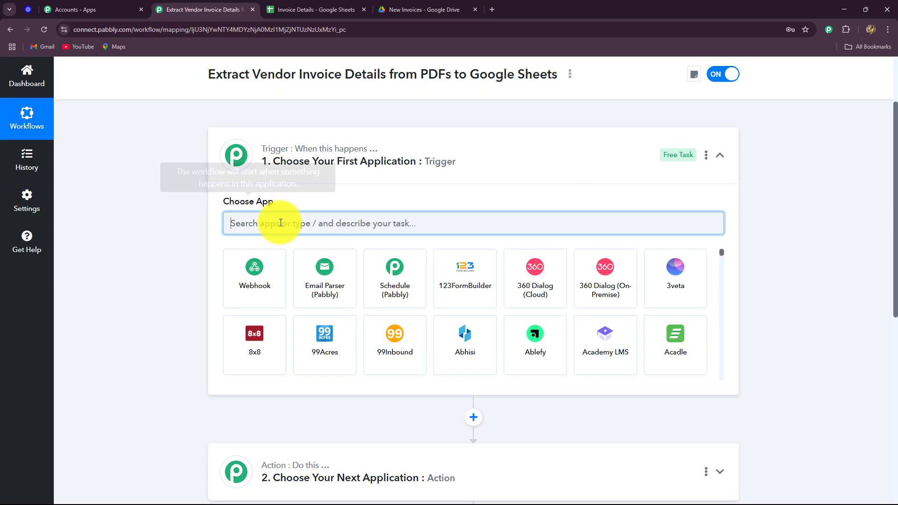
{"action": "type", "text": "Googl"}
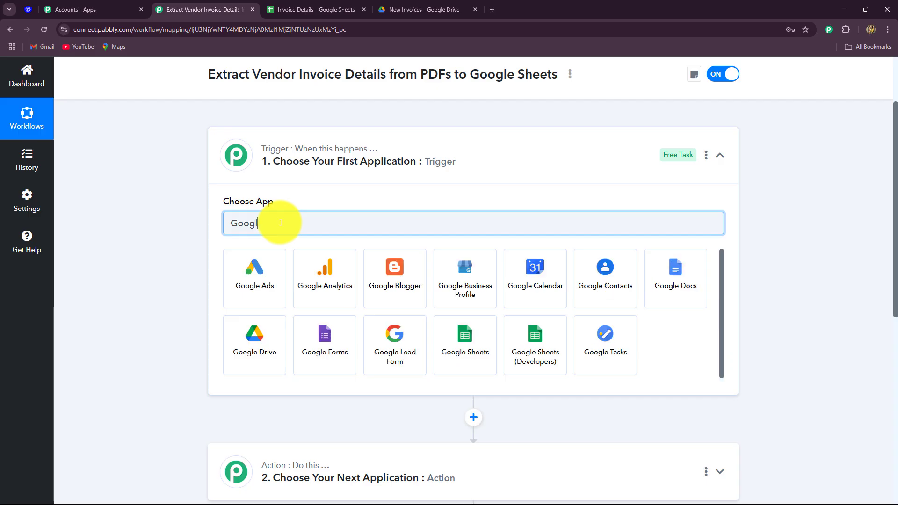
{"action": "left_click", "coordinate": [252, 340]}
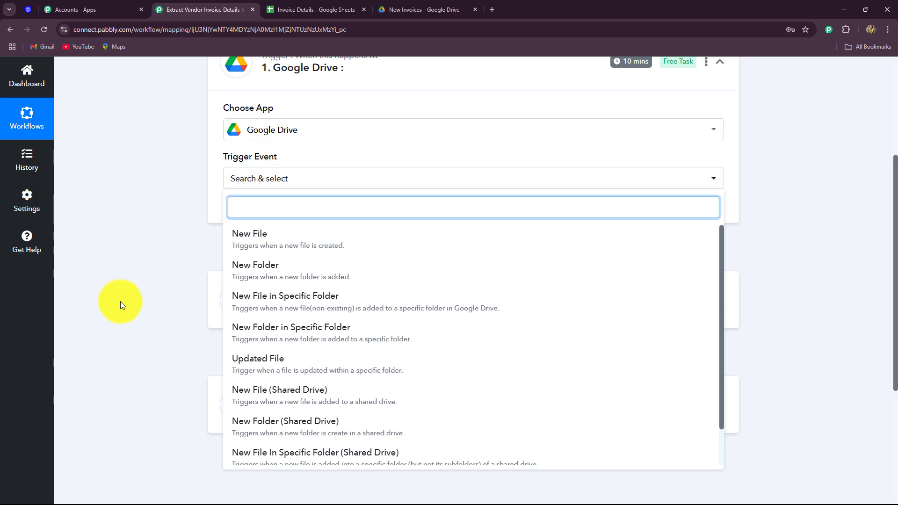
- Set the Google Drive trigger event to New File in Specific Folder and check the invoice folder in Drive
{"action": "left_click", "coordinate": [290, 307]}
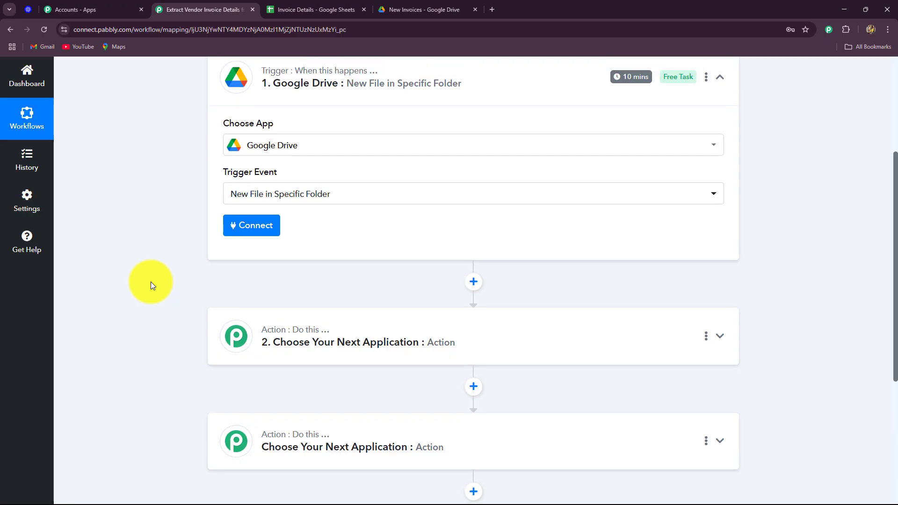
{"action": "left_click", "coordinate": [423, 9]}
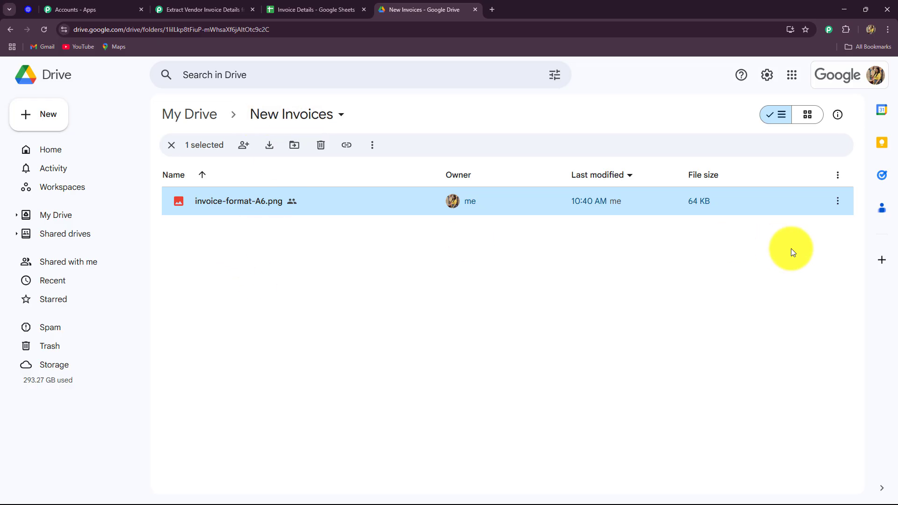
{"action": "left_click", "coordinate": [208, 8]}
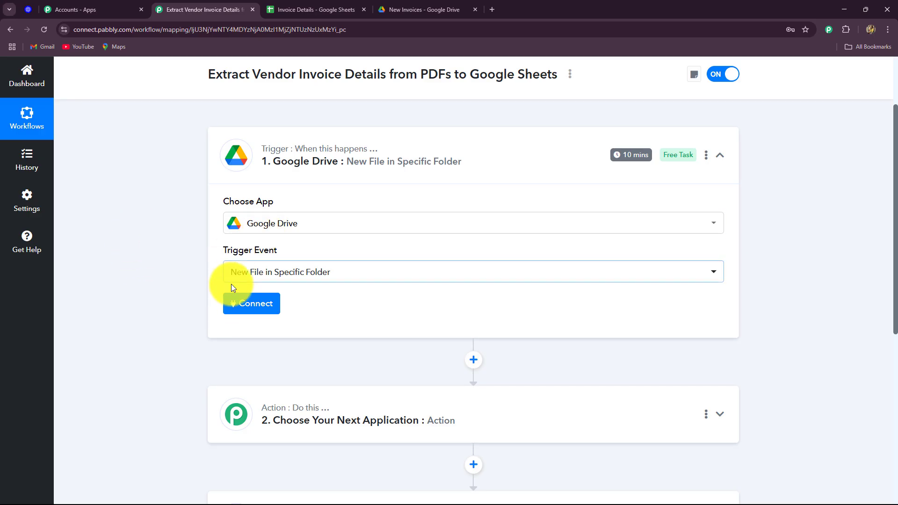
- Connect the trigger through a new Google Drive connection, signing in with the Google account and allowing Pabbly Connect Drive access
{"action": "left_click", "coordinate": [237, 307]}
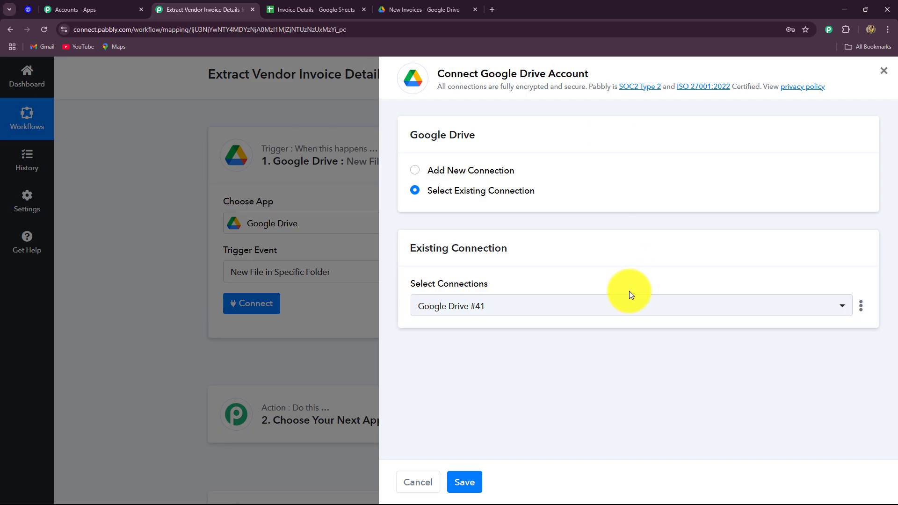
{"action": "left_click", "coordinate": [396, 9]}
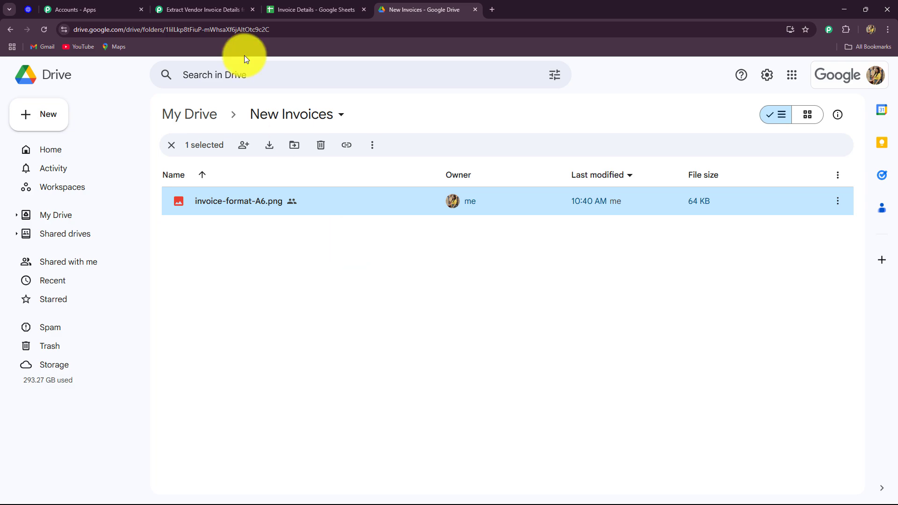
{"action": "left_click", "coordinate": [219, 9]}
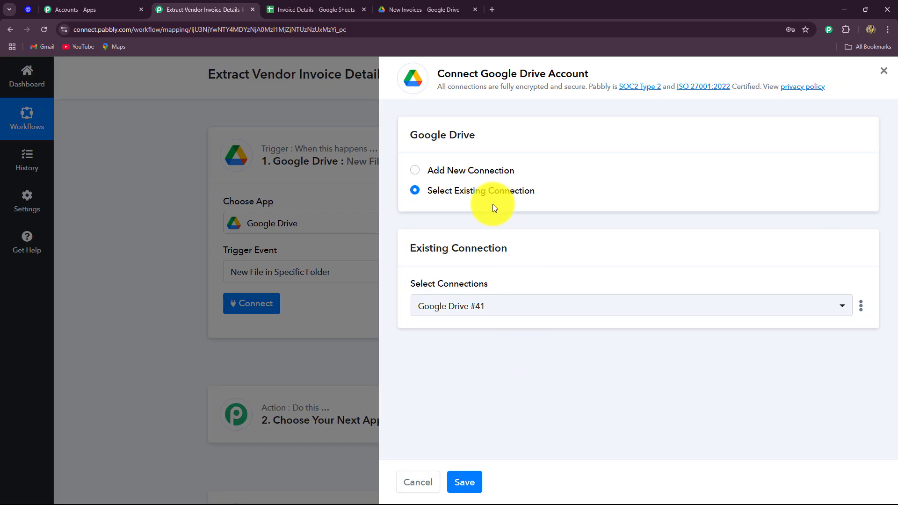
{"action": "left_click", "coordinate": [415, 171]}
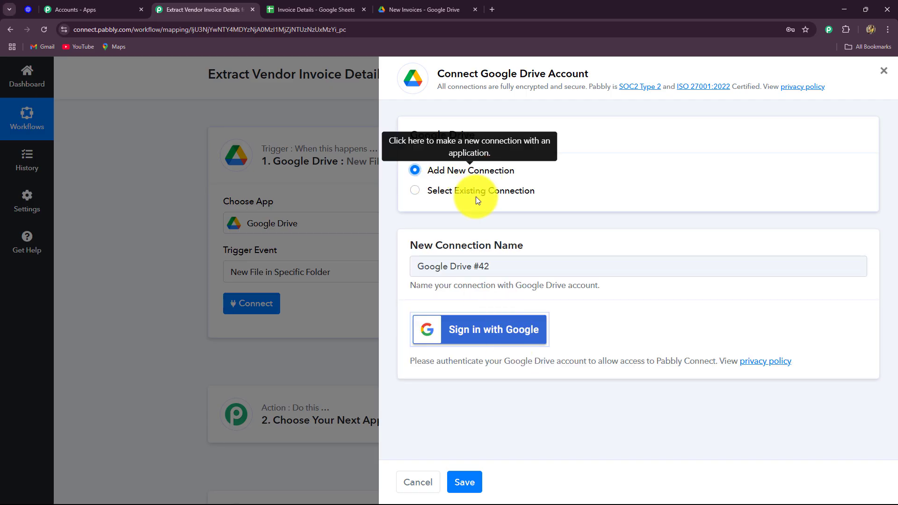
{"action": "left_click", "coordinate": [465, 345]}
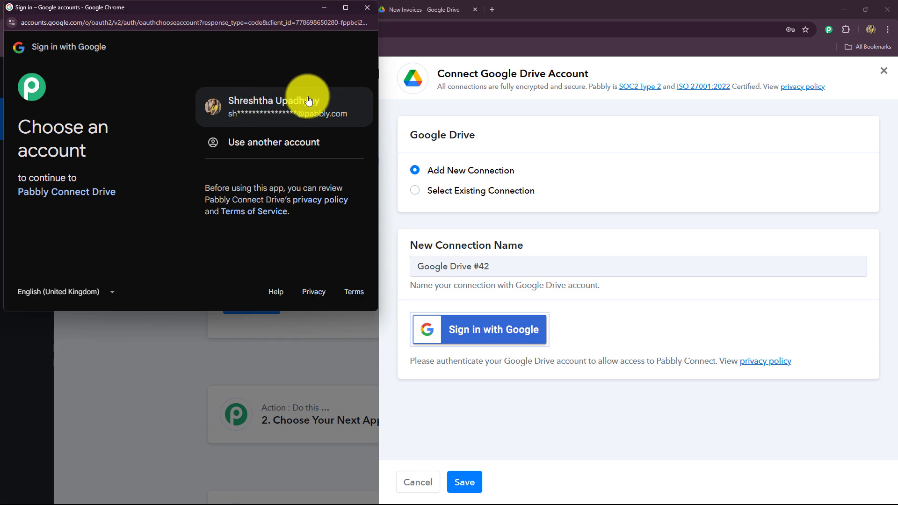
{"action": "left_click", "coordinate": [244, 88]}
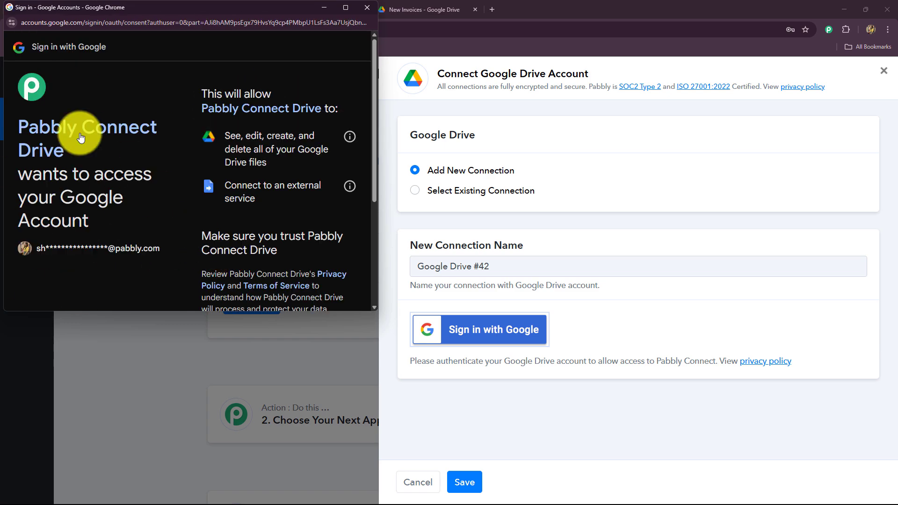
{"action": "scroll", "coordinate": [234, 224], "scroll_direction": "down", "scroll_amount": 4}
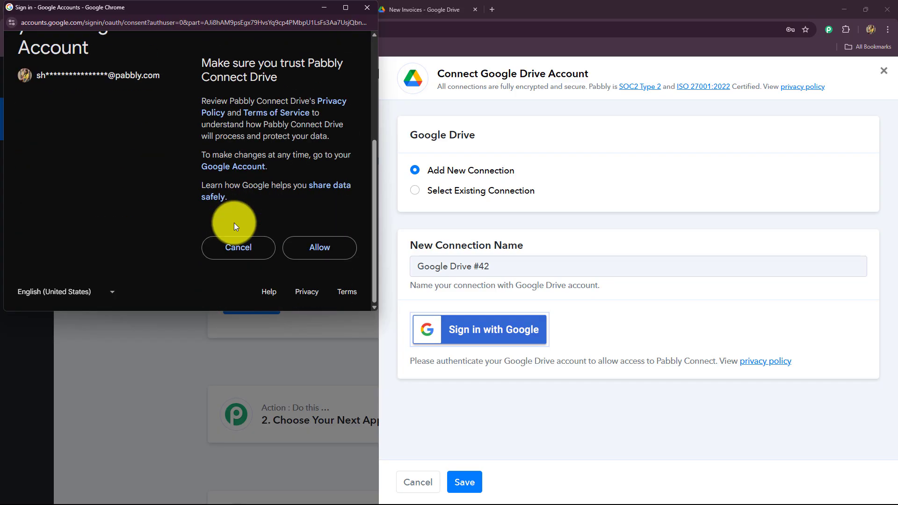
{"action": "left_click", "coordinate": [320, 256]}
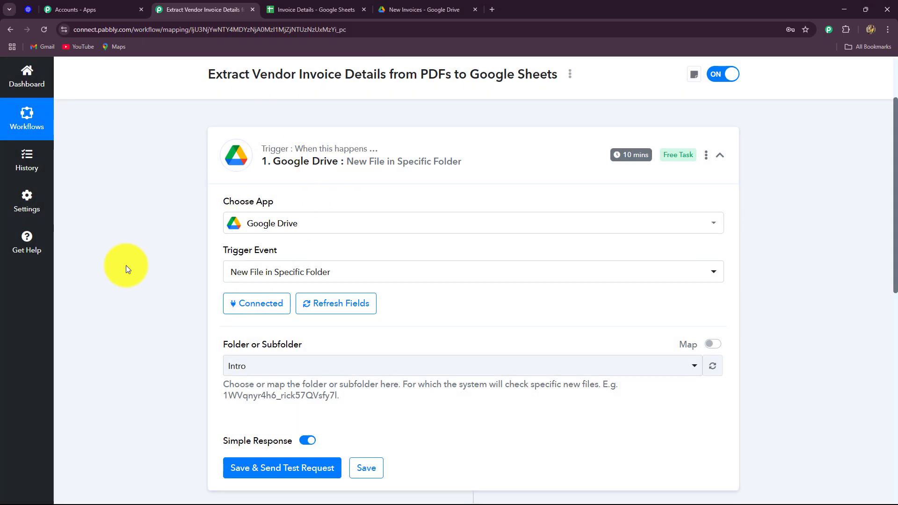
- Set the trigger's folder to New Invoices, matching the folder in Google Drive, and check the trigger's polling interval
{"action": "scroll", "coordinate": [125, 265], "scroll_direction": "down", "scroll_amount": 2}
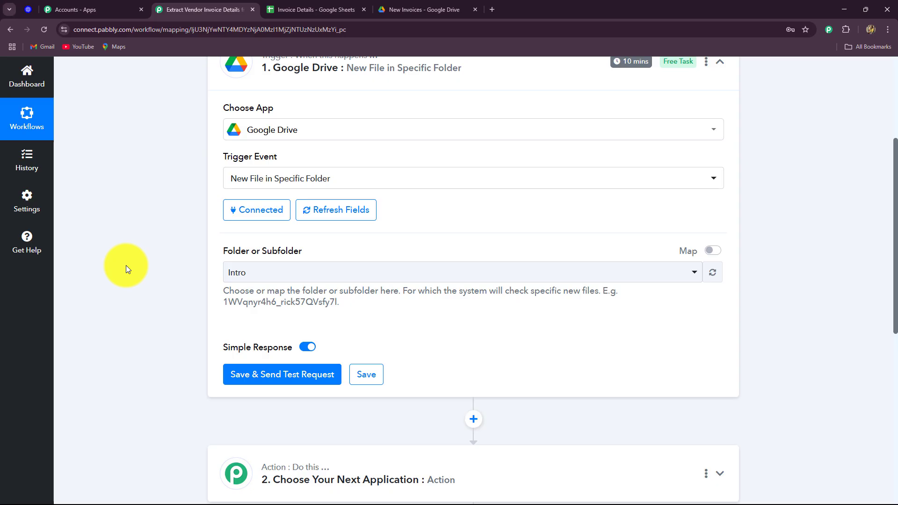
{"action": "scroll", "coordinate": [206, 271], "scroll_direction": "down", "scroll_amount": 2}
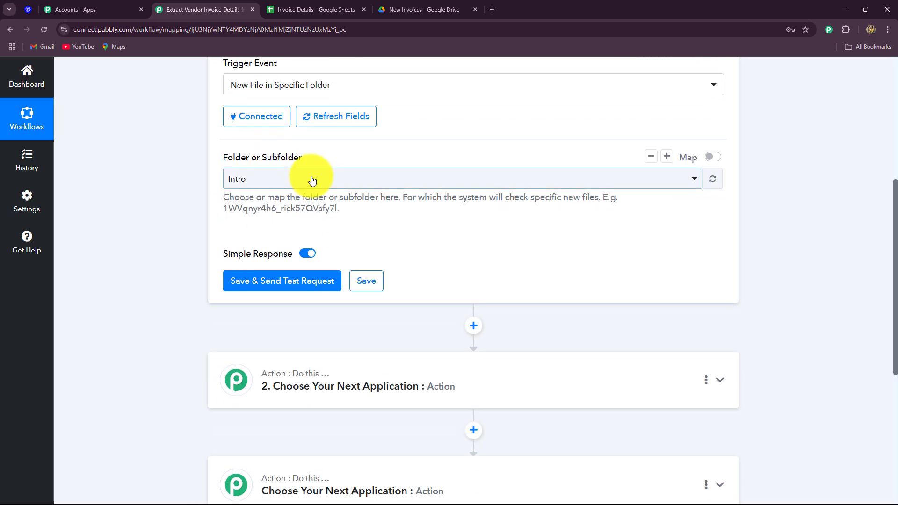
{"action": "left_click", "coordinate": [397, 12]}
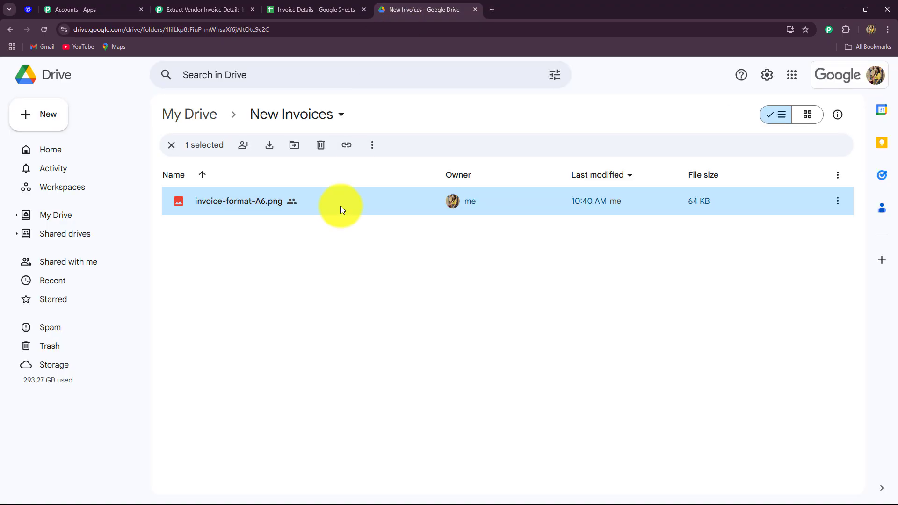
{"action": "left_click", "coordinate": [187, 14]}
{"action": "left_click", "coordinate": [388, 9]}
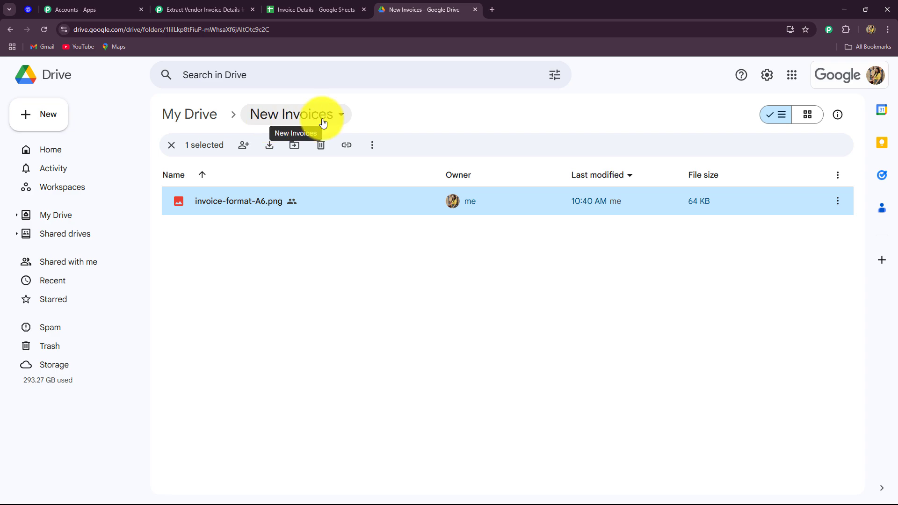
{"action": "left_click", "coordinate": [210, 5]}
{"action": "left_click", "coordinate": [261, 182]}
{"action": "scroll", "coordinate": [286, 363], "scroll_direction": "down", "scroll_amount": 4}
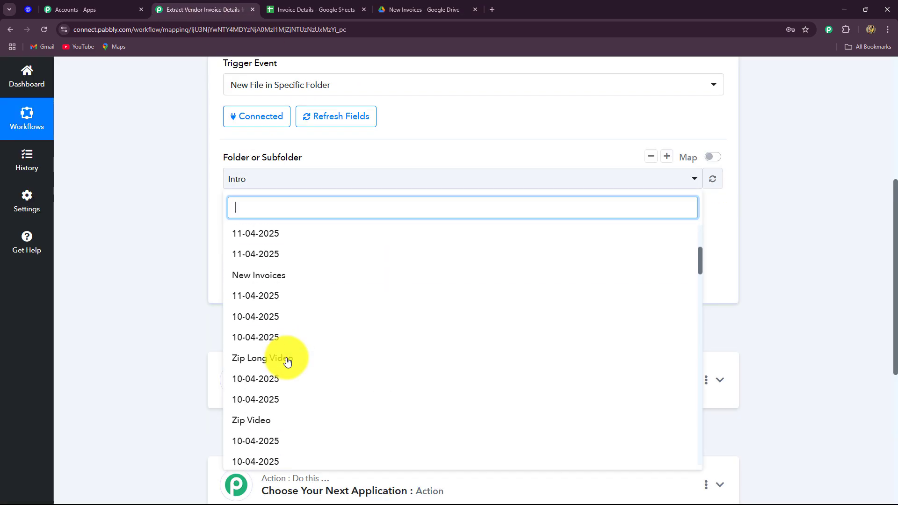
{"action": "scroll", "coordinate": [287, 363], "scroll_direction": "up", "scroll_amount": 4}
{"action": "left_click", "coordinate": [247, 183]}
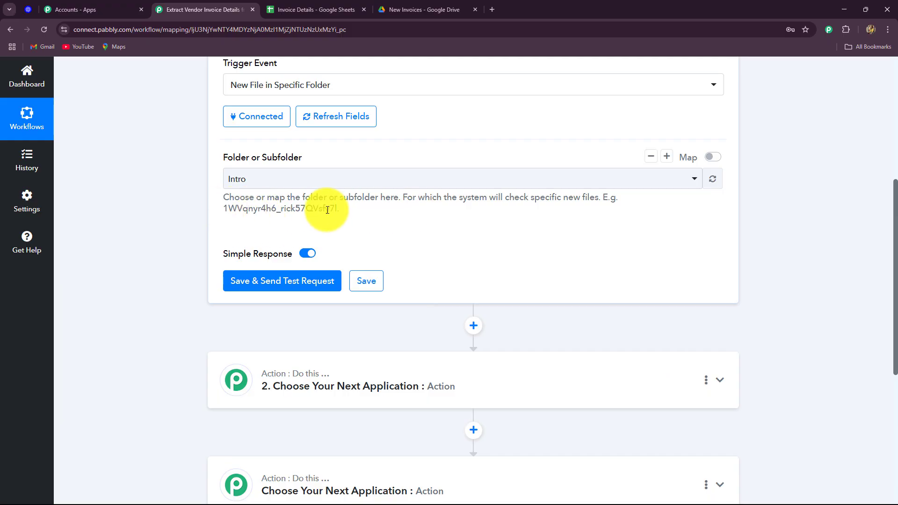
{"action": "left_click", "coordinate": [265, 180]}
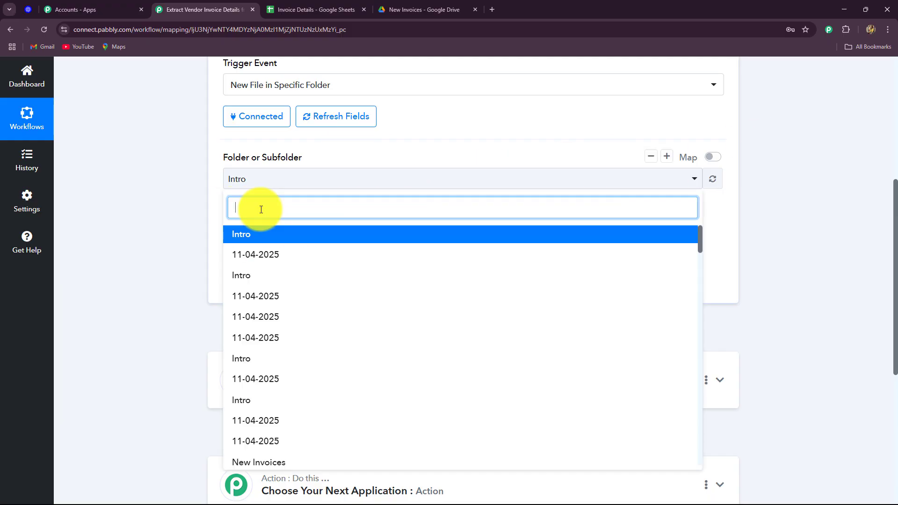
{"action": "type", "text": "new"}
{"action": "left_click", "coordinate": [260, 234]}
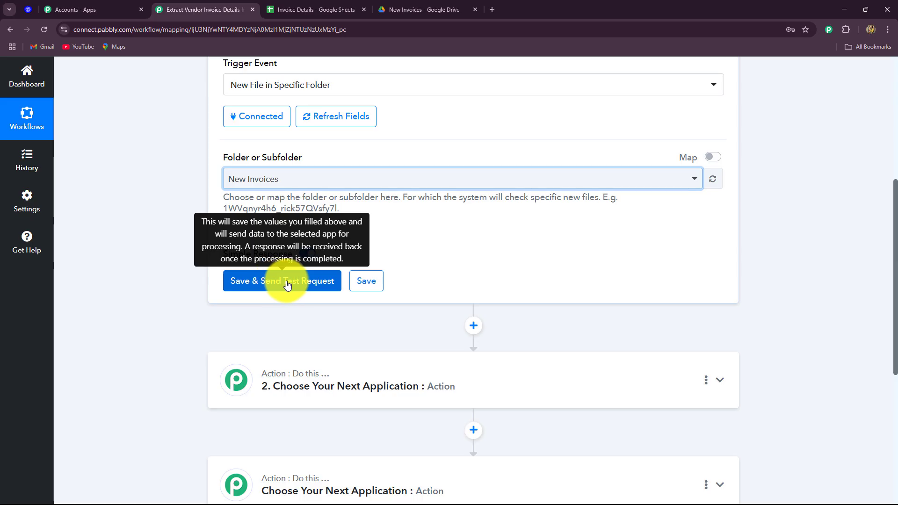
{"action": "scroll", "coordinate": [607, 268], "scroll_direction": "up", "scroll_amount": 6}
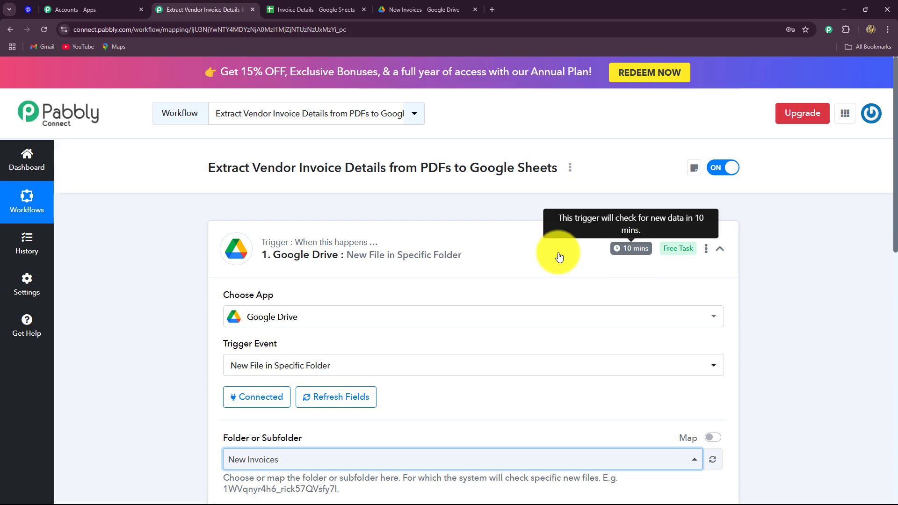
{"action": "scroll", "coordinate": [302, 267], "scroll_direction": "down", "scroll_amount": 2}
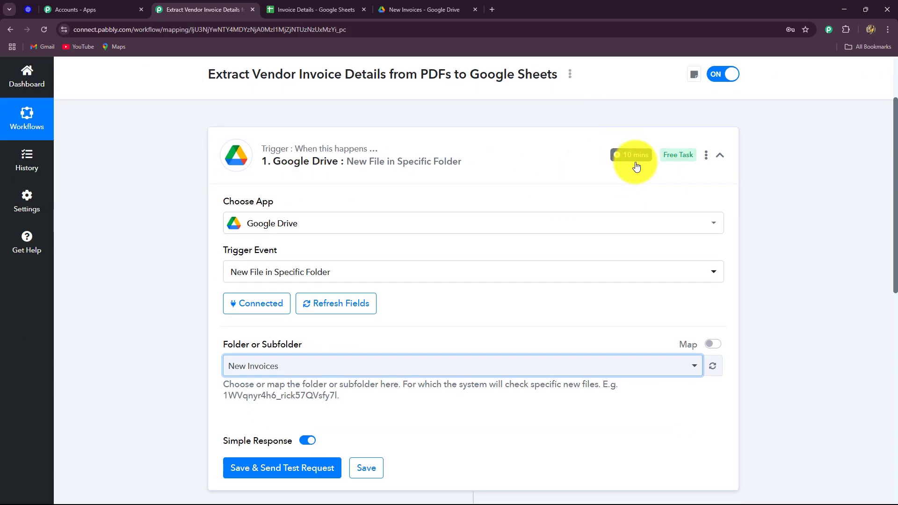
- Check invoice-format-A6.png in the New Invoices Drive folder, and save the Google Drive trigger with a test request
{"action": "mouse_move", "coordinate": [628, 159]}
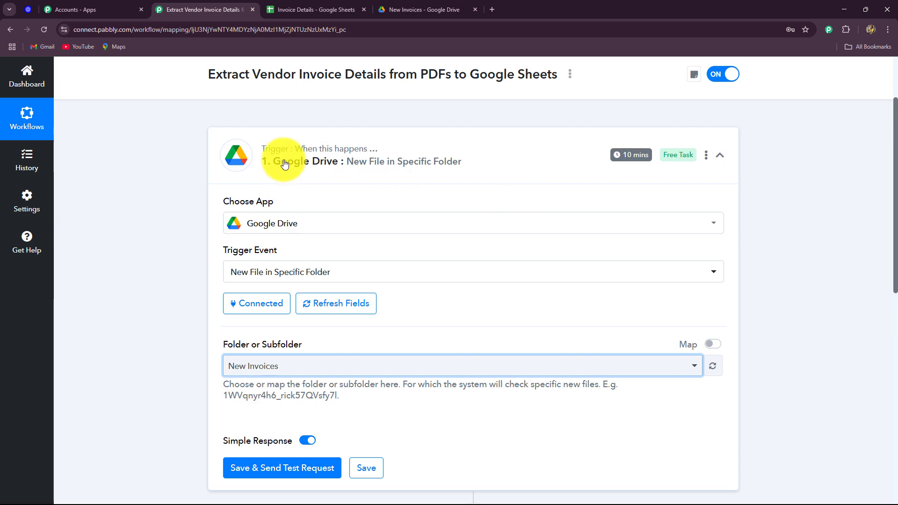
{"action": "left_click", "coordinate": [395, 9]}
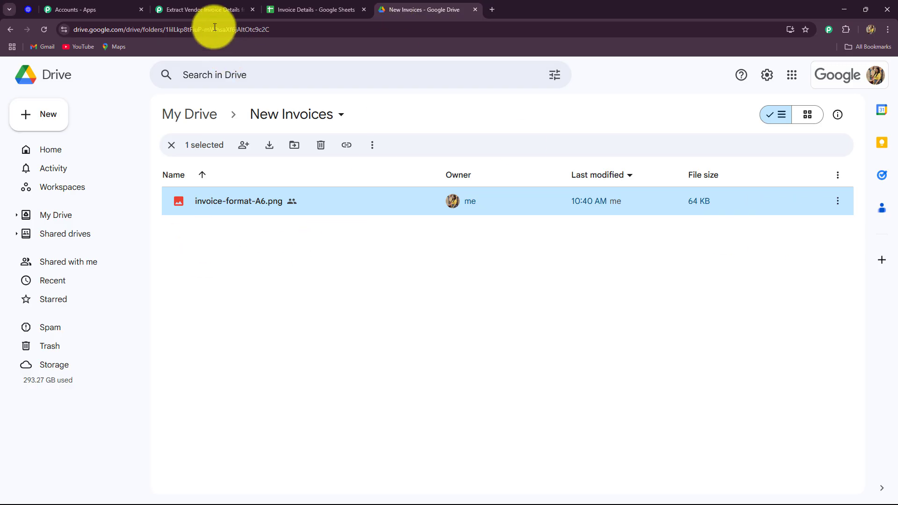
{"action": "left_click", "coordinate": [212, 12]}
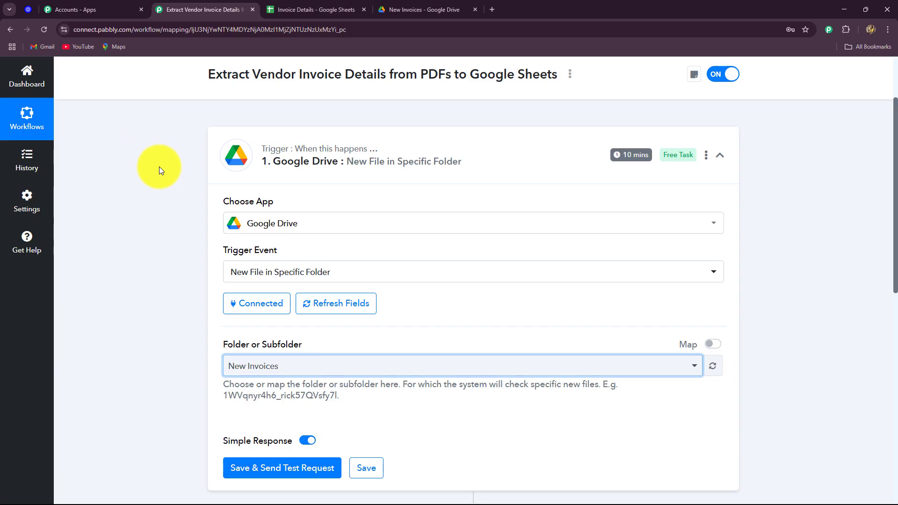
{"action": "scroll", "coordinate": [159, 166], "scroll_direction": "down", "scroll_amount": 2}
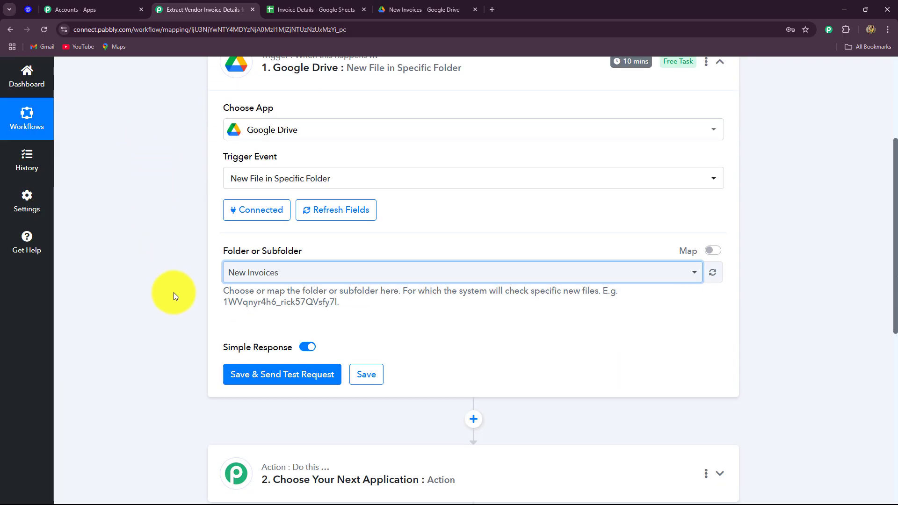
{"action": "scroll", "coordinate": [173, 292], "scroll_direction": "down", "scroll_amount": 2}
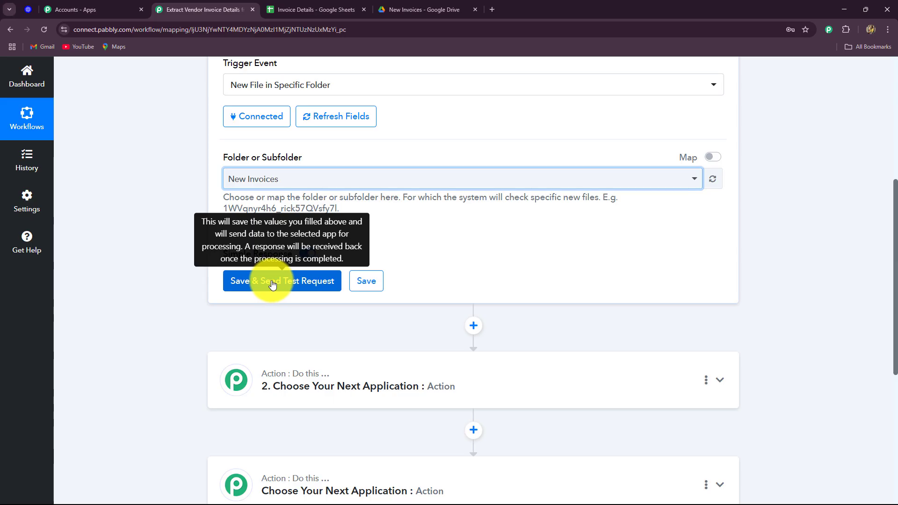
{"action": "left_click", "coordinate": [418, 9]}
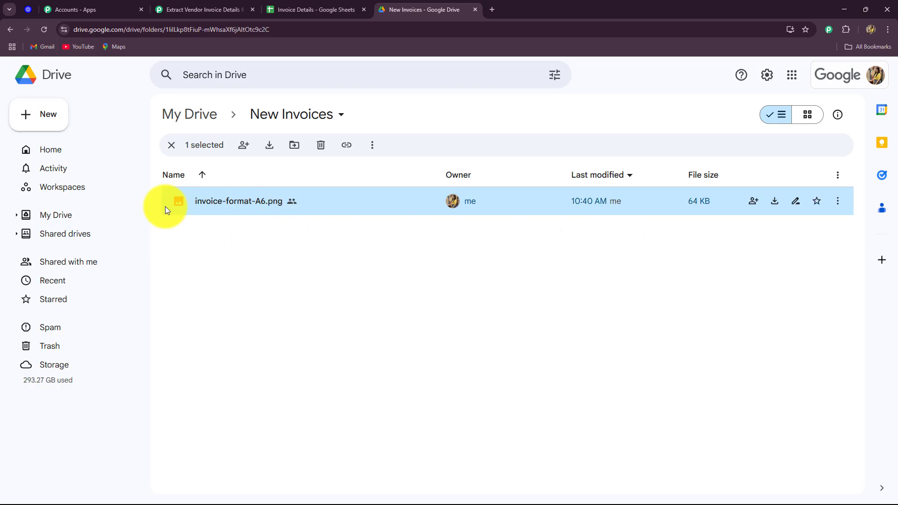
{"action": "double_click", "coordinate": [260, 203]}
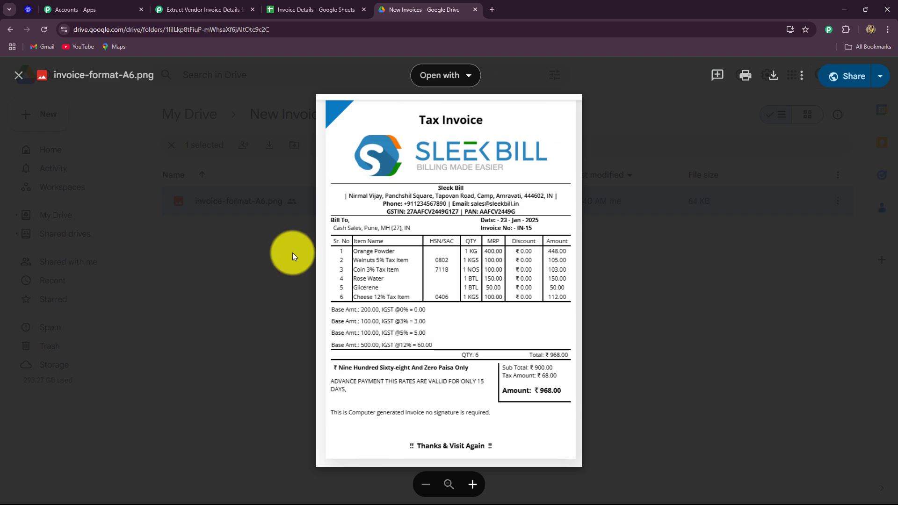
{"action": "left_click", "coordinate": [204, 9]}
{"action": "left_click", "coordinate": [257, 281]}
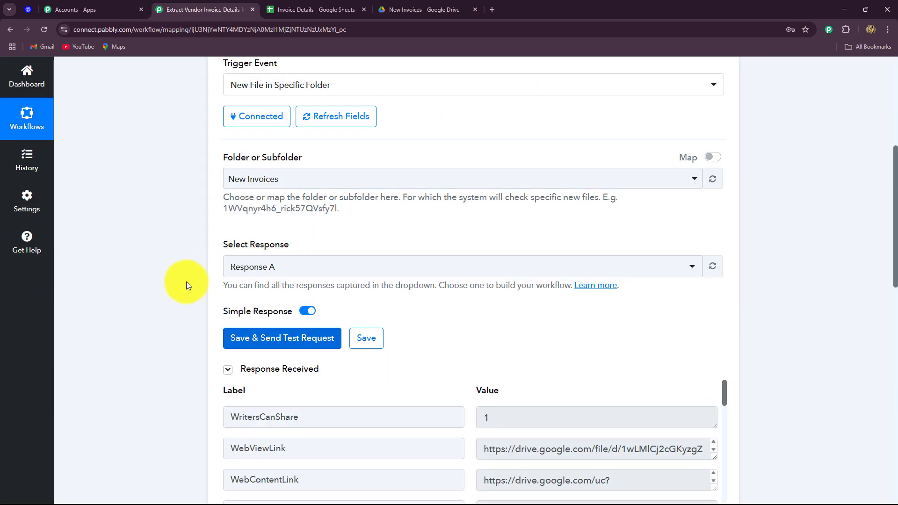
- Examine the file links, view time and owner fields in the trigger's test response, and collapse the trigger
{"action": "scroll", "coordinate": [185, 280], "scroll_direction": "down", "scroll_amount": 4}
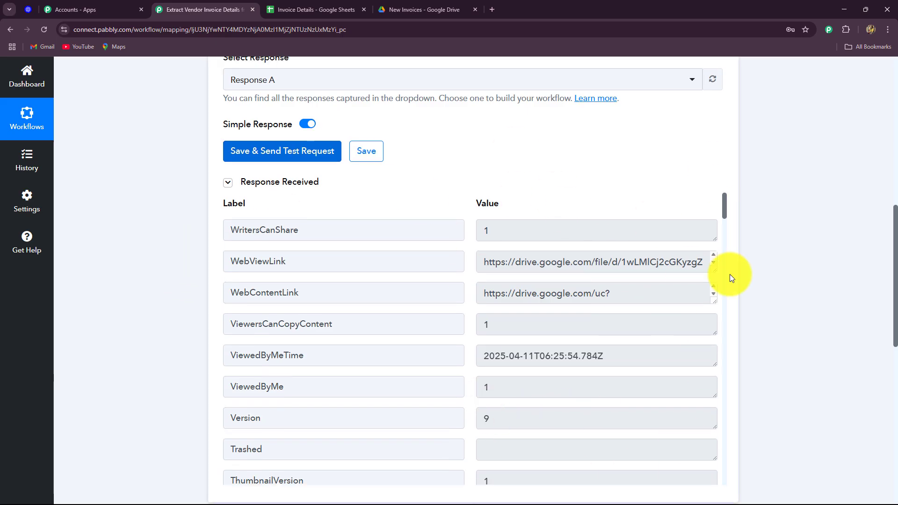
{"action": "mouse_move", "coordinate": [726, 212]}
{"action": "left_mouse_down"}
{"action": "mouse_move", "coordinate": [725, 421]}
{"action": "mouse_move", "coordinate": [723, 201]}
{"action": "left_mouse_up"}
{"action": "scroll", "coordinate": [800, 232], "scroll_direction": "down", "scroll_amount": 4}
{"action": "scroll", "coordinate": [778, 239], "scroll_direction": "up", "scroll_amount": 4}
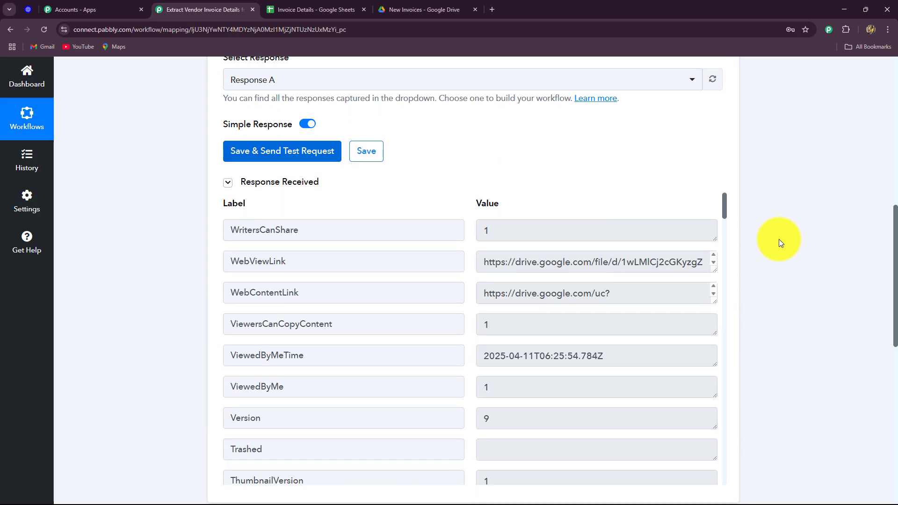
{"action": "scroll", "coordinate": [776, 237], "scroll_direction": "down", "scroll_amount": 2}
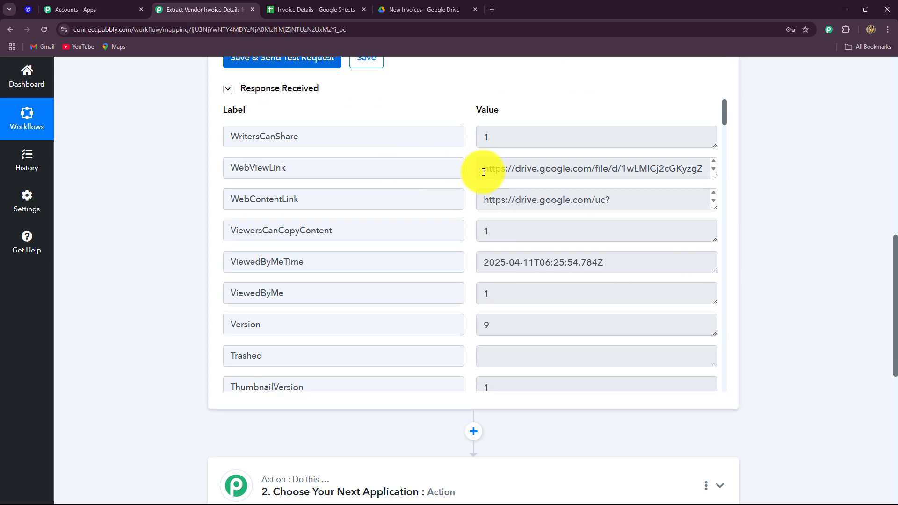
{"action": "left_click_drag", "start_coordinate": [483, 172], "coordinate": [769, 194]}
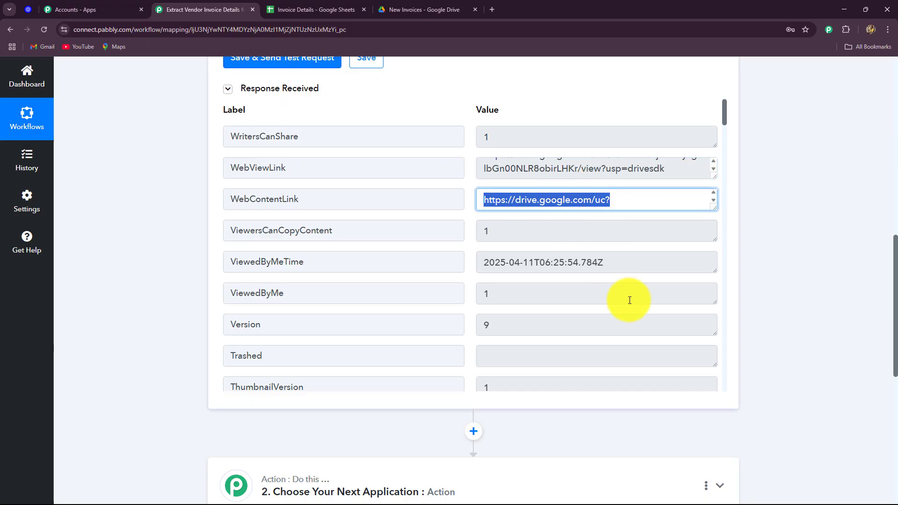
{"action": "scroll", "coordinate": [629, 300], "scroll_direction": "down", "scroll_amount": 2}
{"action": "left_click_drag", "start_coordinate": [473, 170], "coordinate": [587, 169]}
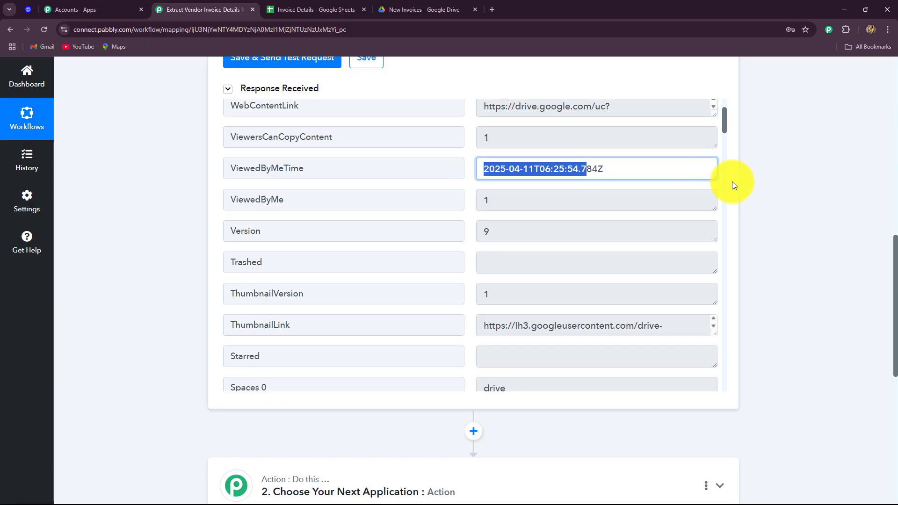
{"action": "left_click_drag", "start_coordinate": [732, 185], "coordinate": [594, 235]}
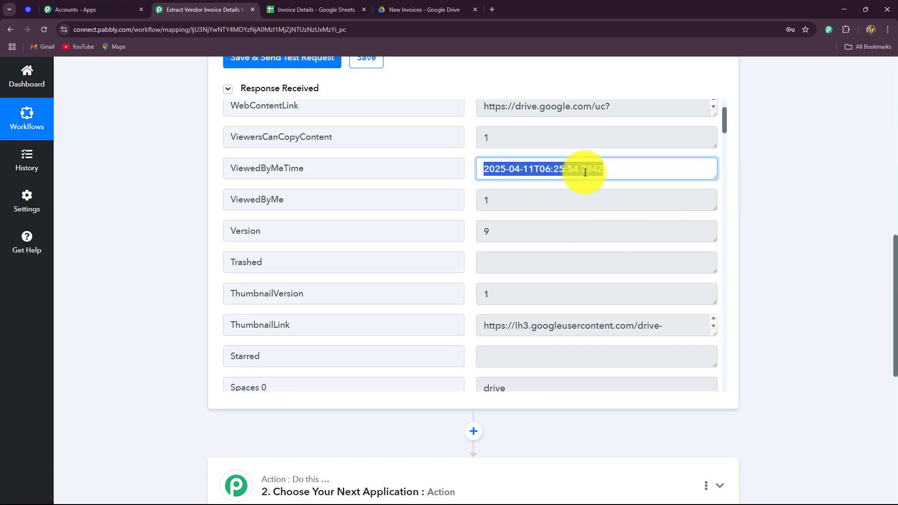
{"action": "scroll", "coordinate": [520, 260], "scroll_direction": "down", "scroll_amount": 5}
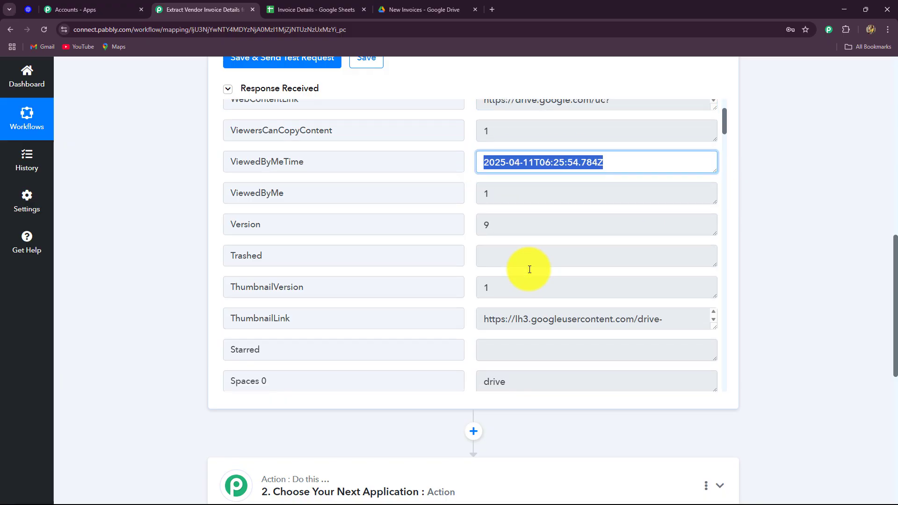
{"action": "scroll", "coordinate": [513, 260], "scroll_direction": "down", "scroll_amount": 10}
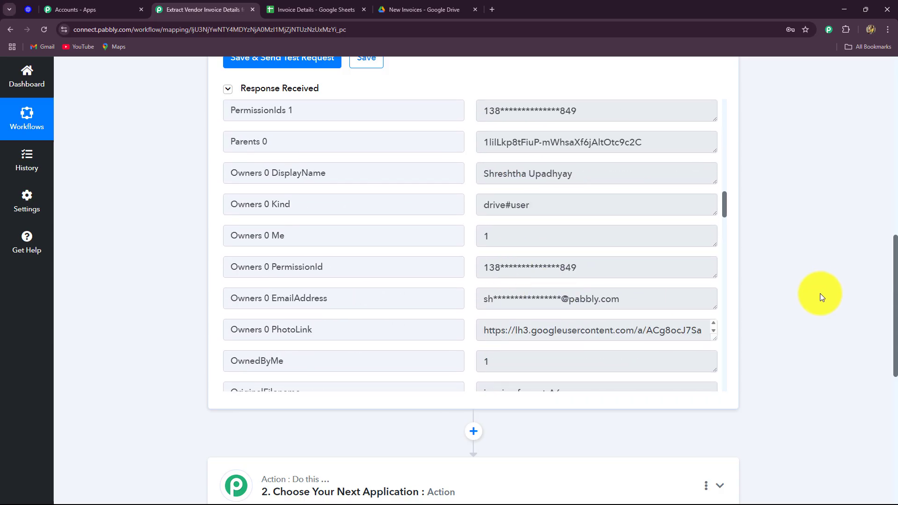
{"action": "scroll", "coordinate": [823, 288], "scroll_direction": "up", "scroll_amount": 15}
{"action": "left_click", "coordinate": [719, 248]}
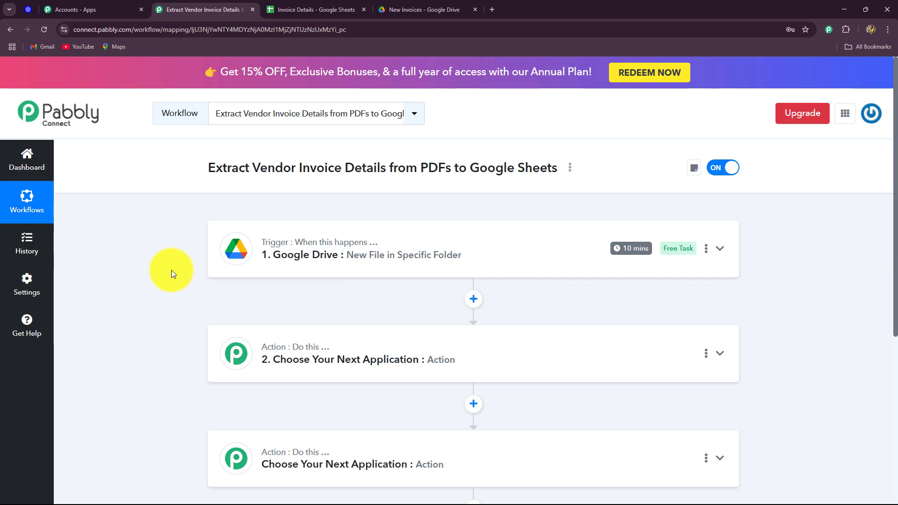
- Choose OpenAI (ChatGPT, DALL-E, Whisper) as the application of the workflow's second step
{"action": "scroll", "coordinate": [169, 266], "scroll_direction": "down", "scroll_amount": 2}
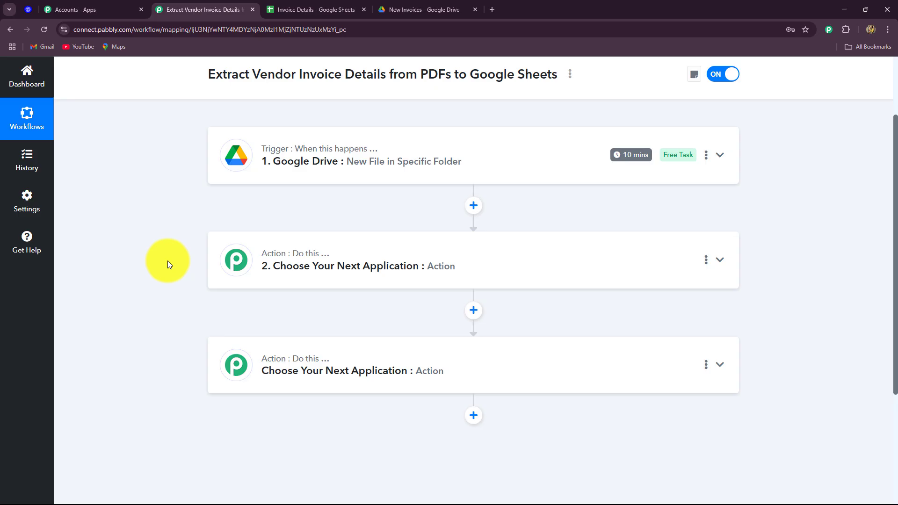
{"action": "left_click", "coordinate": [30, 11]}
{"action": "left_click", "coordinate": [201, 10]}
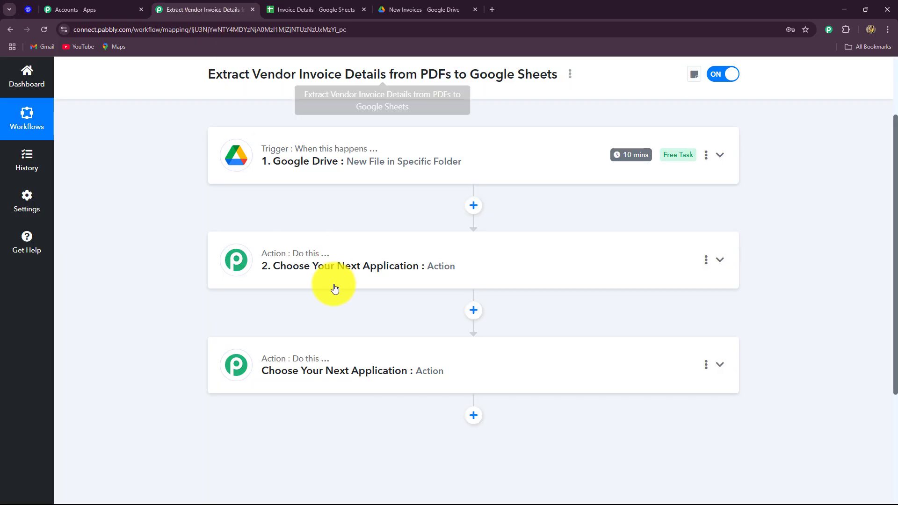
{"action": "left_click", "coordinate": [321, 269]}
{"action": "scroll", "coordinate": [153, 267], "scroll_direction": "down", "scroll_amount": 4}
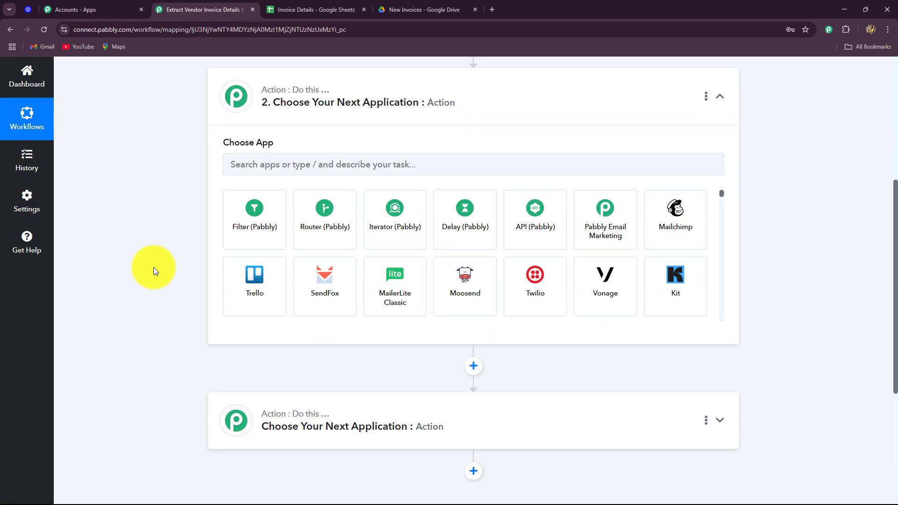
{"action": "scroll", "coordinate": [153, 267], "scroll_direction": "up", "scroll_amount": 4}
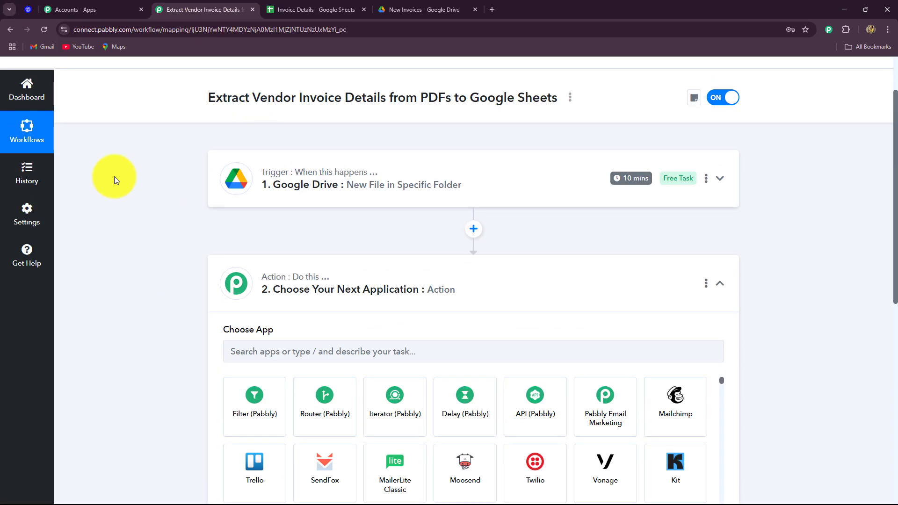
{"action": "scroll", "coordinate": [164, 271], "scroll_direction": "down", "scroll_amount": 2}
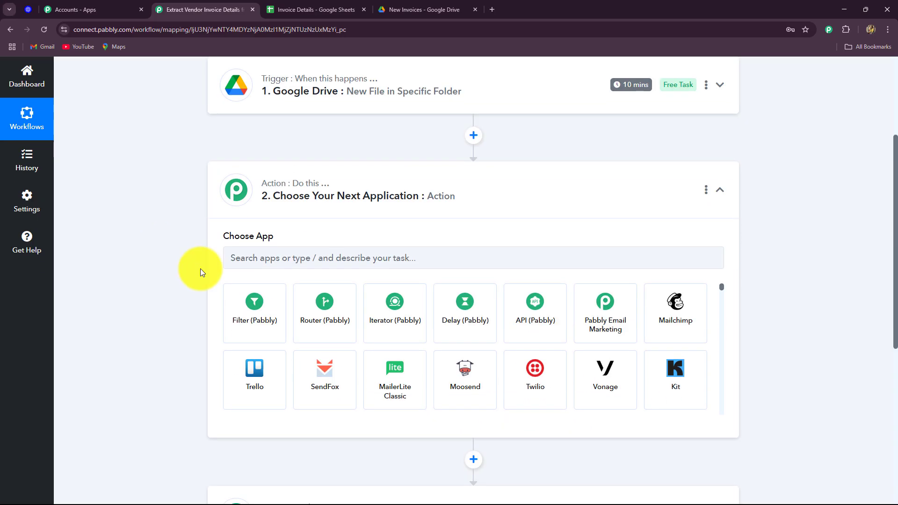
{"action": "left_click", "coordinate": [285, 261]}
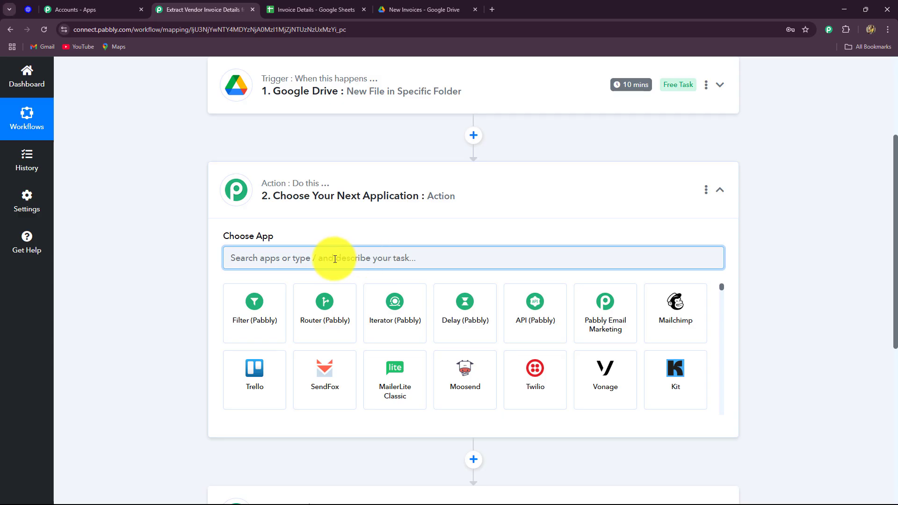
{"action": "type", "text": "Ope"}
{"action": "left_click", "coordinate": [318, 304]}
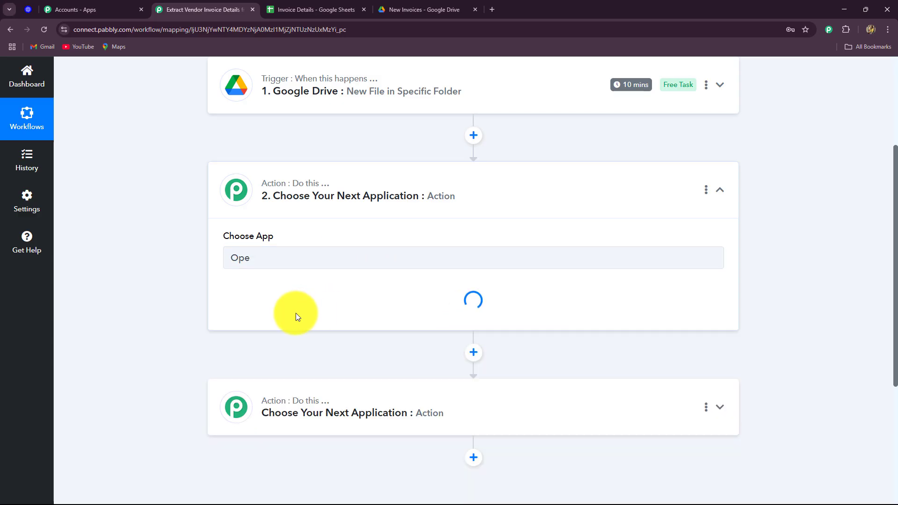
- Set the OpenAI action event to Extract Content from PDF/Image
{"action": "left_click", "coordinate": [313, 219]}
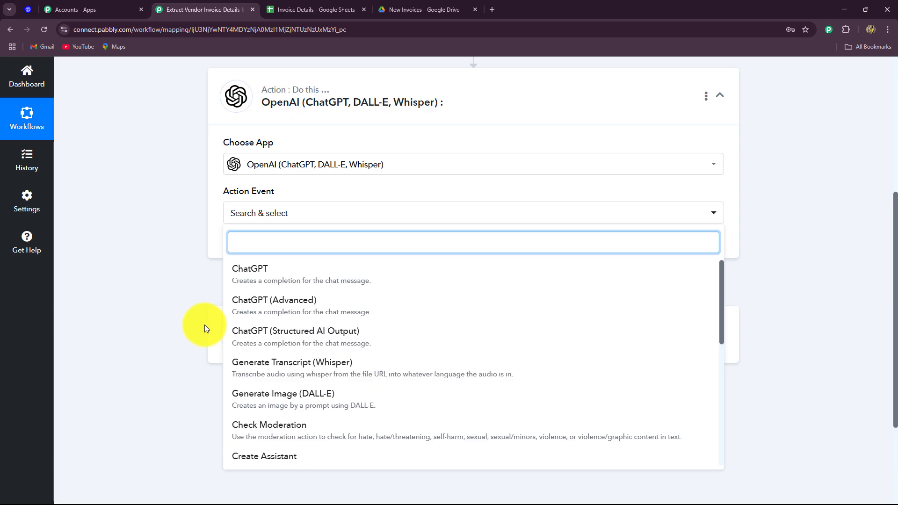
{"action": "type", "text": "ext"}
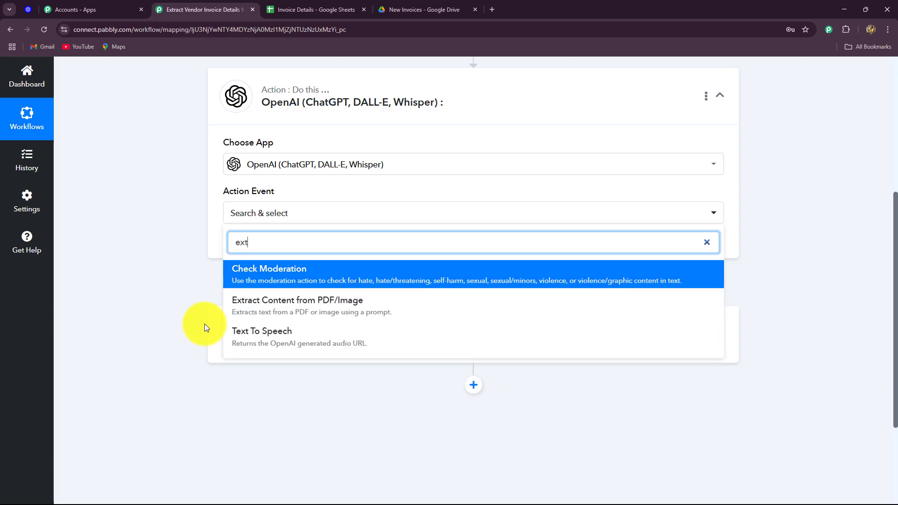
{"action": "left_click", "coordinate": [316, 318]}
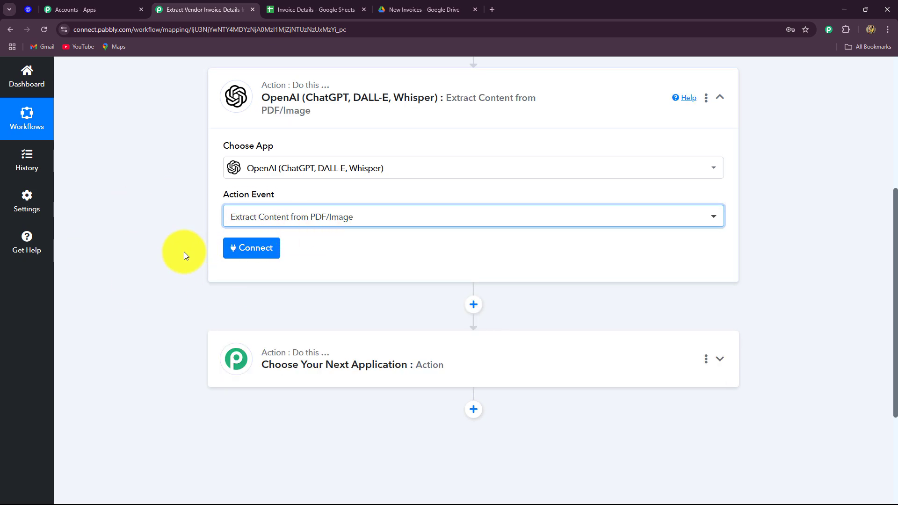
- Look at the OpenAI developer platform overview page, and return to the workflow's OpenAI action step
{"action": "scroll", "coordinate": [185, 247], "scroll_direction": "down", "scroll_amount": 2}
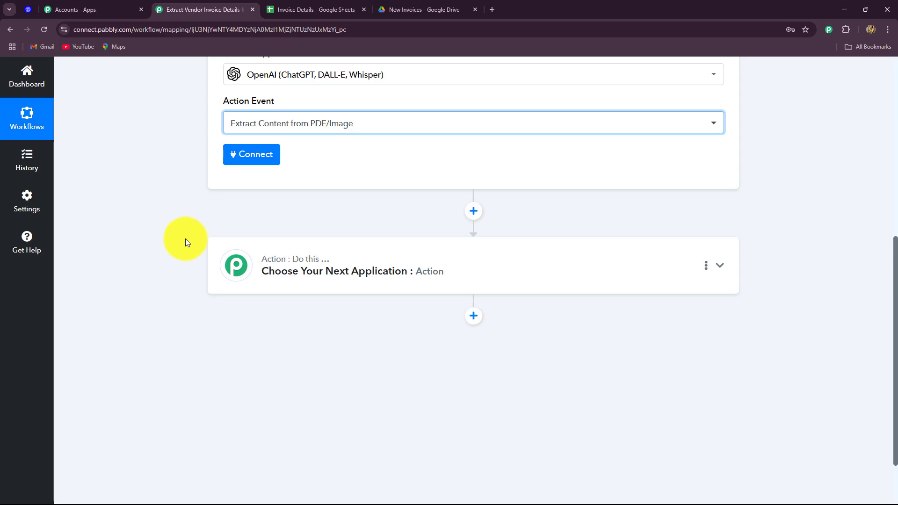
{"action": "left_click", "coordinate": [27, 12]}
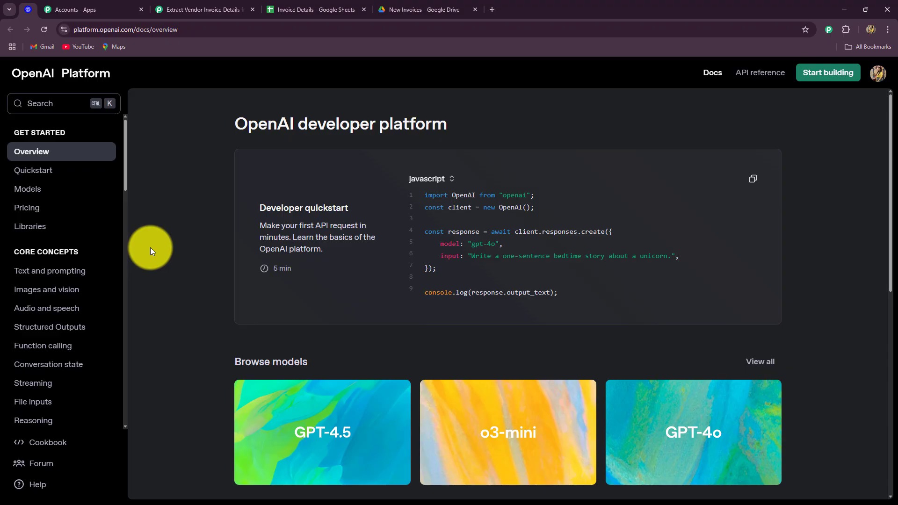
{"action": "left_click", "coordinate": [202, 9]}
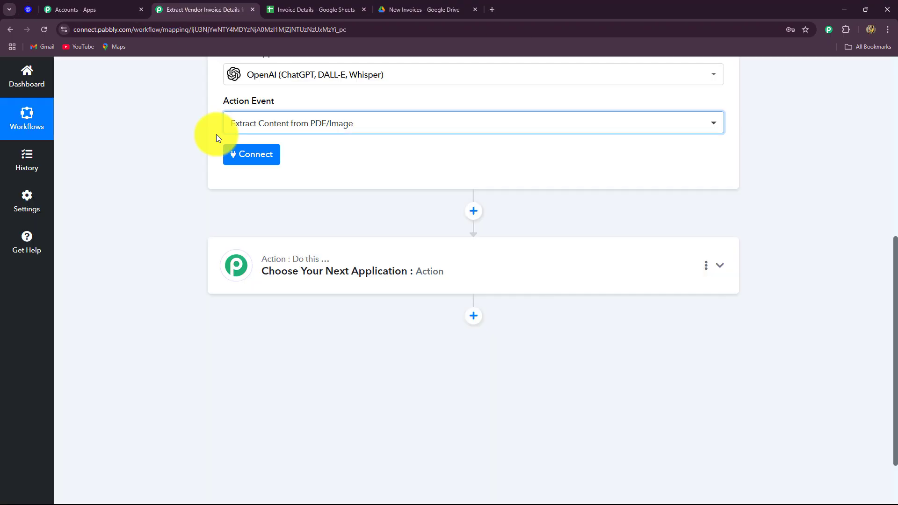
{"action": "left_click", "coordinate": [28, 11]}
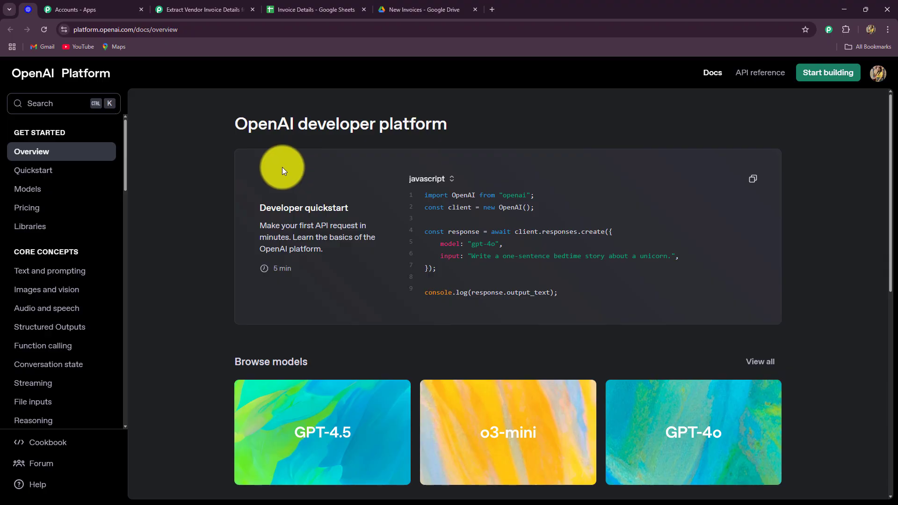
{"action": "left_click", "coordinate": [206, 9]}
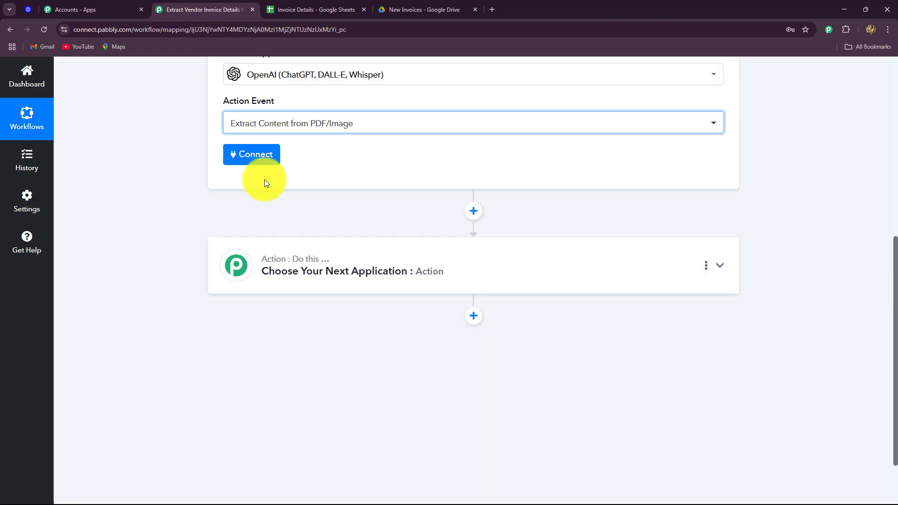
- Connect the OpenAI action through the existing connection OpenAI (ChatGPT, DALL-E, Whisper) #29 and save it
{"action": "left_click", "coordinate": [252, 155]}
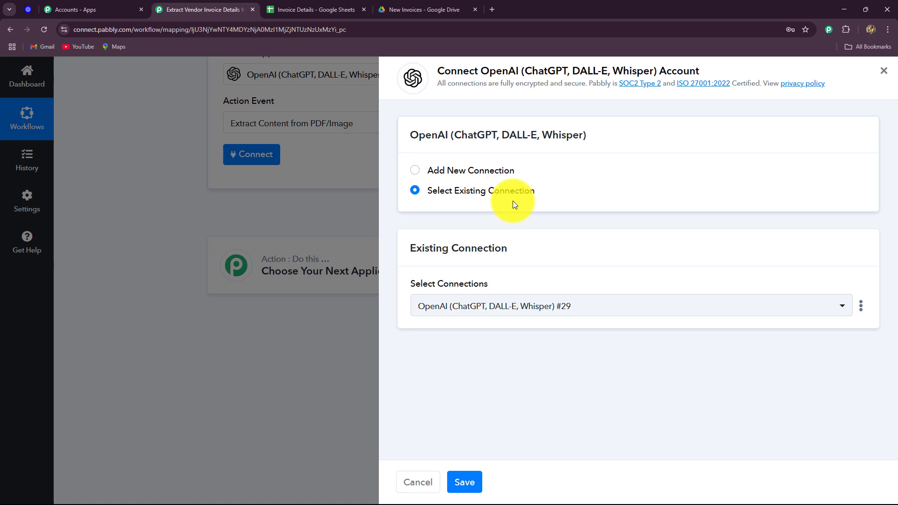
{"action": "left_click", "coordinate": [415, 170]}
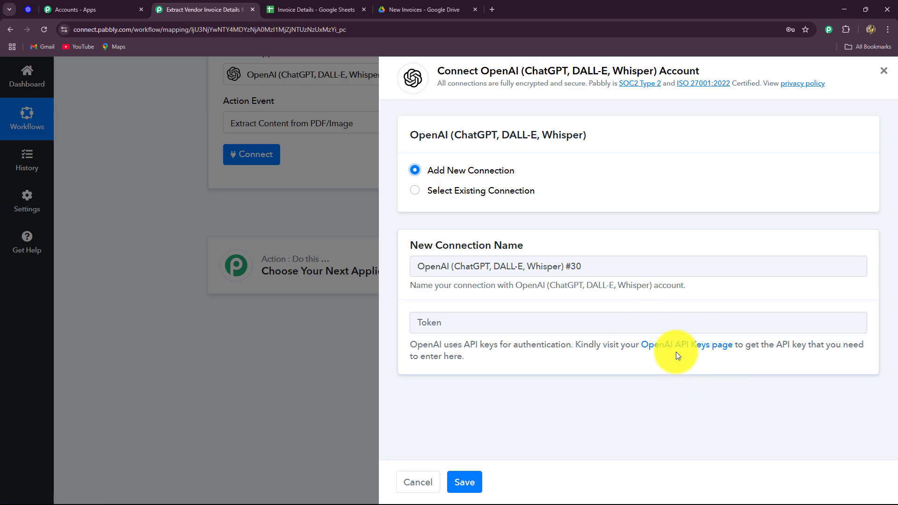
{"action": "left_click", "coordinate": [471, 193]}
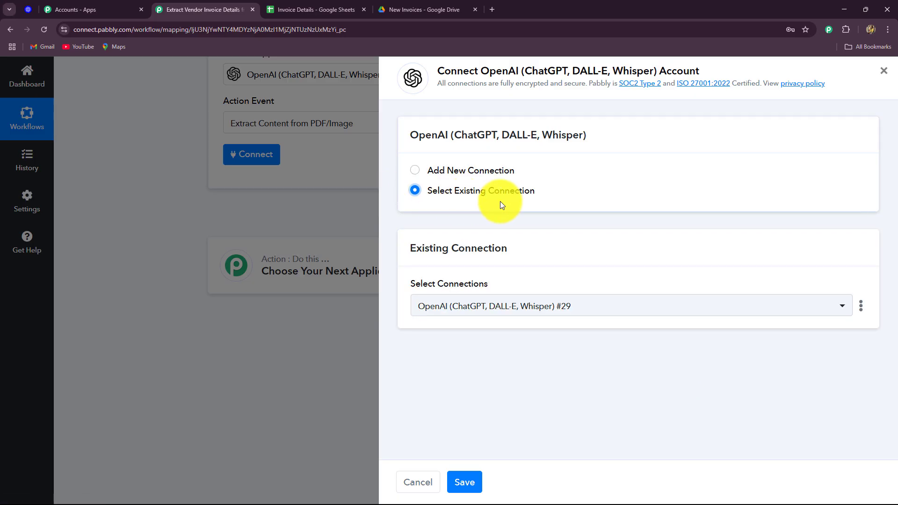
{"action": "left_click", "coordinate": [463, 482]}
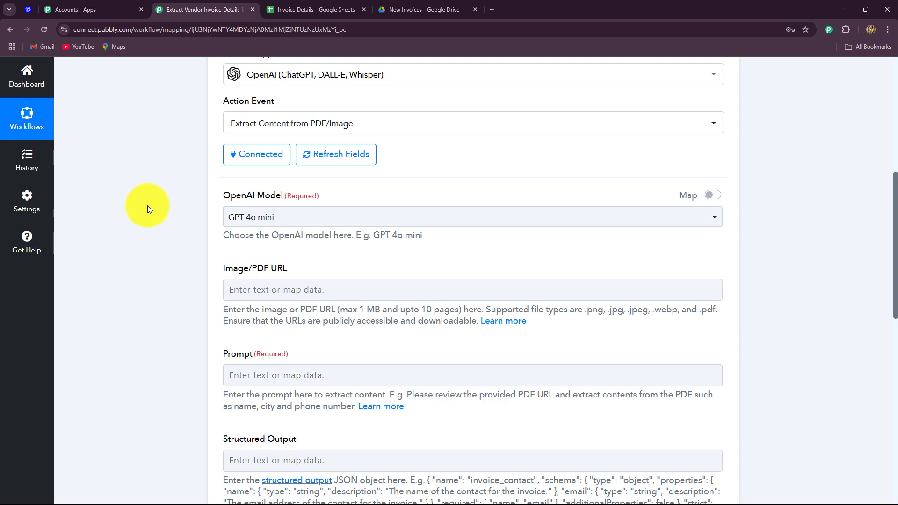
- Map the Google Drive trigger's WebContentLink into the OpenAI action's Image/PDF URL field
{"action": "scroll", "coordinate": [145, 206], "scroll_direction": "down", "scroll_amount": 2}
{"action": "scroll", "coordinate": [143, 206], "scroll_direction": "up", "scroll_amount": 4}
{"action": "scroll", "coordinate": [140, 213], "scroll_direction": "down", "scroll_amount": 4}
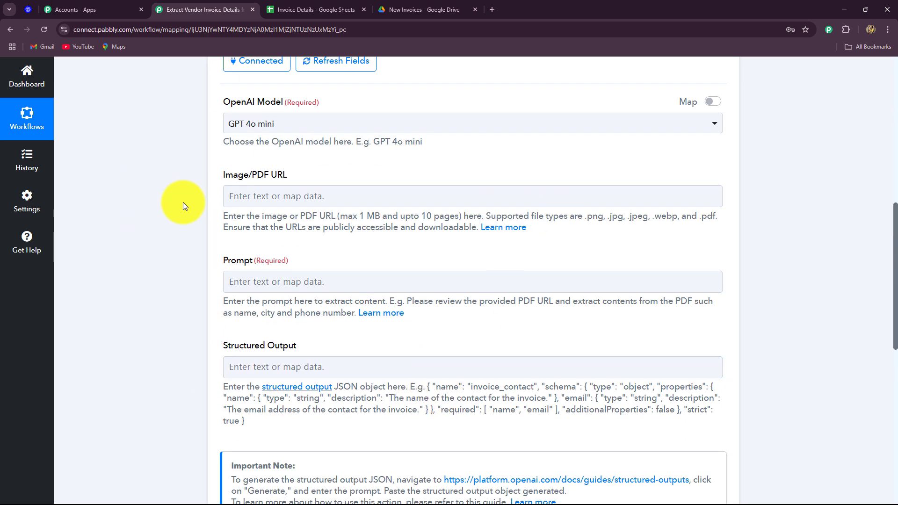
{"action": "scroll", "coordinate": [178, 217], "scroll_direction": "down", "scroll_amount": 1}
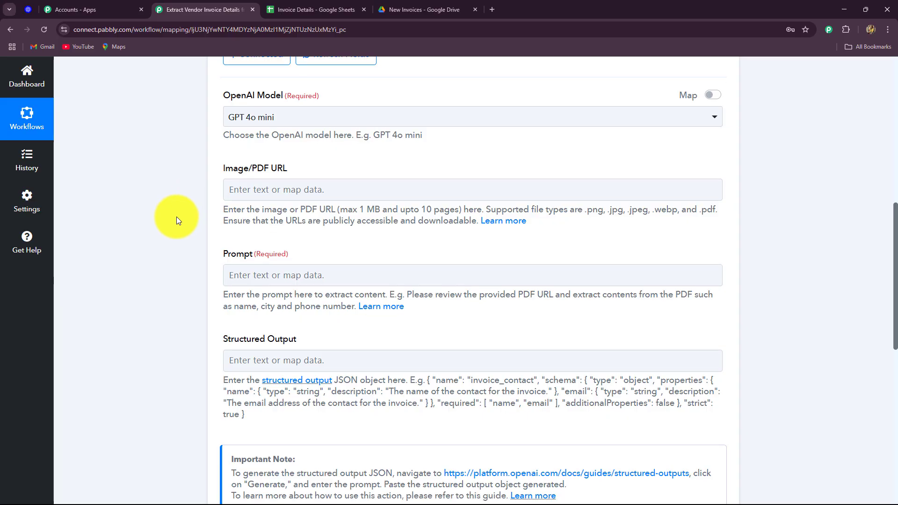
{"action": "scroll", "coordinate": [176, 217], "scroll_direction": "down", "scroll_amount": 2}
{"action": "scroll", "coordinate": [178, 217], "scroll_direction": "up", "scroll_amount": 2}
{"action": "left_click", "coordinate": [251, 197]}
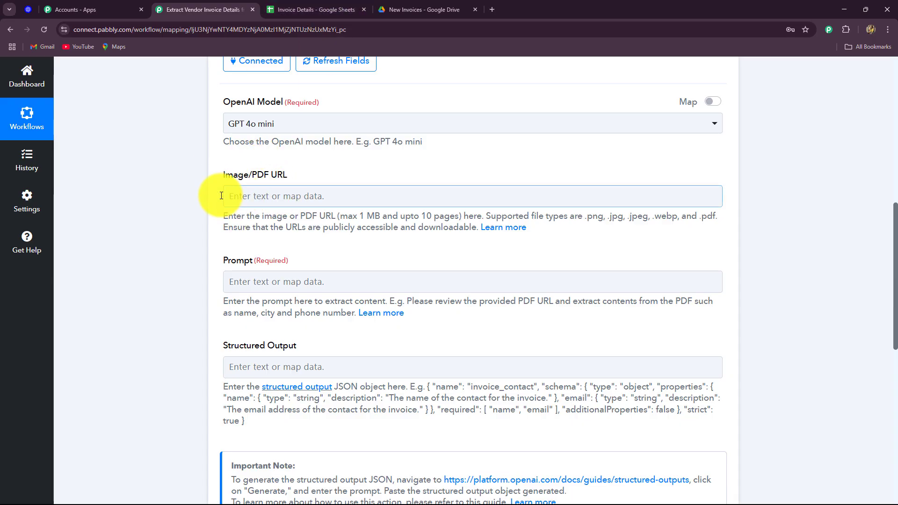
{"action": "left_click", "coordinate": [385, 198]}
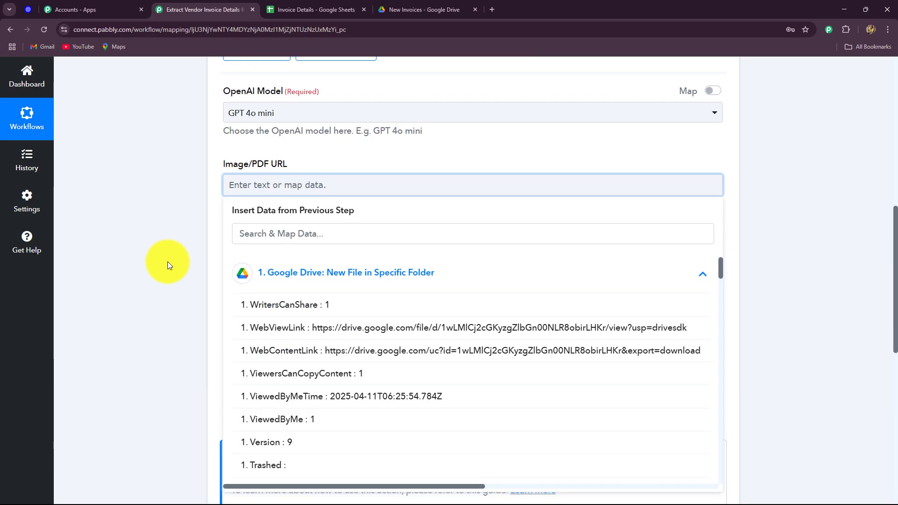
{"action": "scroll", "coordinate": [167, 265], "scroll_direction": "down", "scroll_amount": 2}
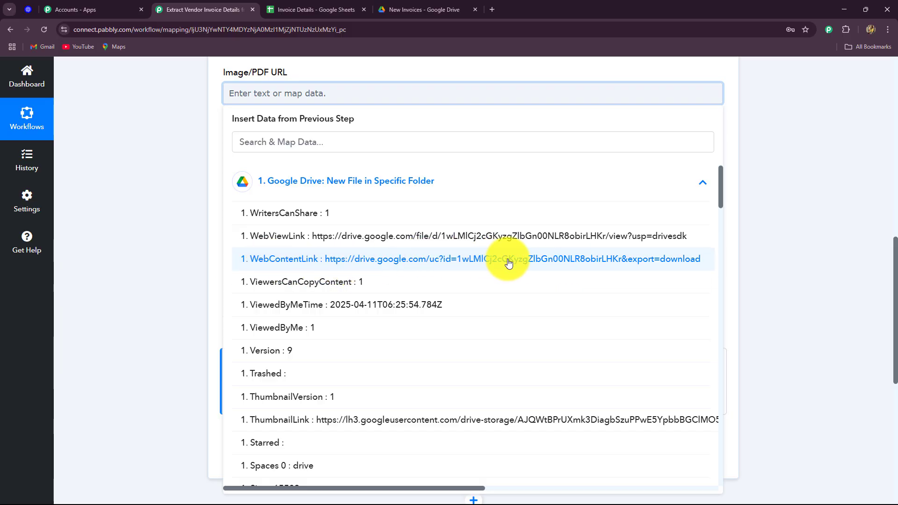
{"action": "left_click", "coordinate": [576, 270]}
{"action": "left_click", "coordinate": [781, 226]}
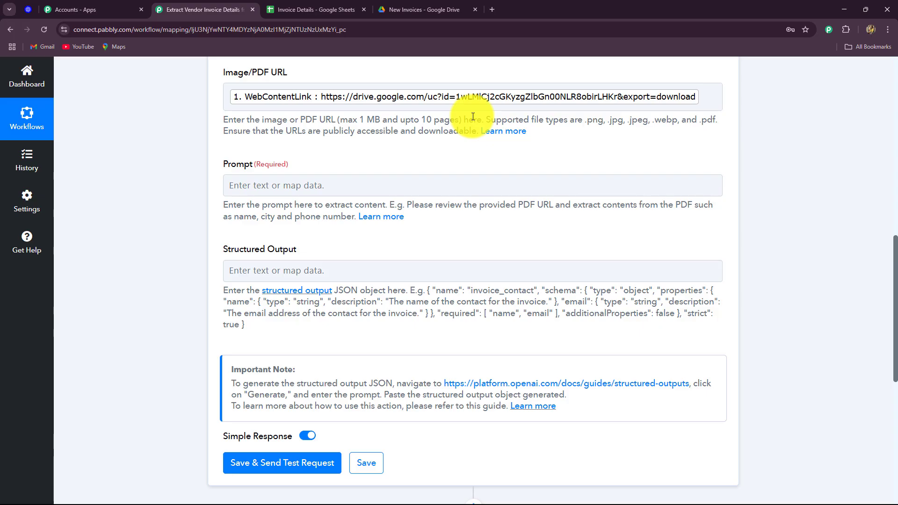
- Check the format of invoice-format-A6.png in Google Drive against the file types supported by the Image/PDF URL field
{"action": "left_click", "coordinate": [453, 13]}
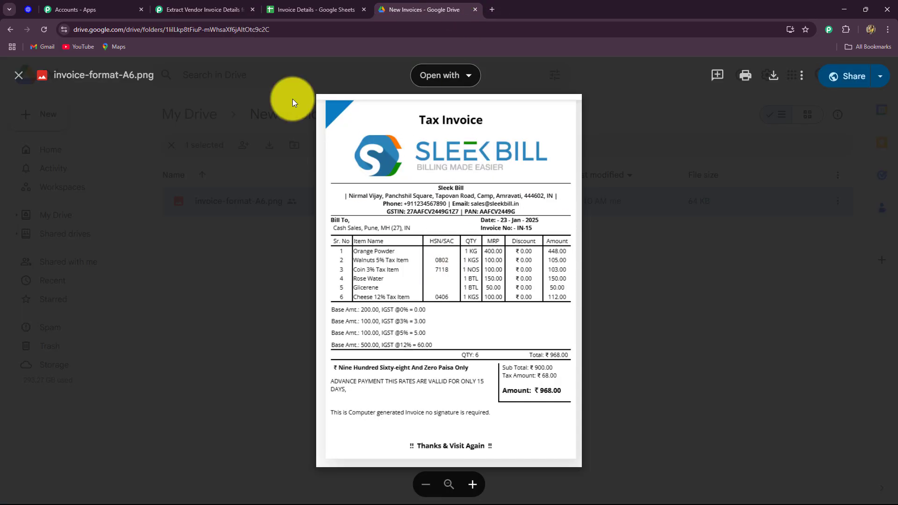
{"action": "left_click", "coordinate": [197, 6]}
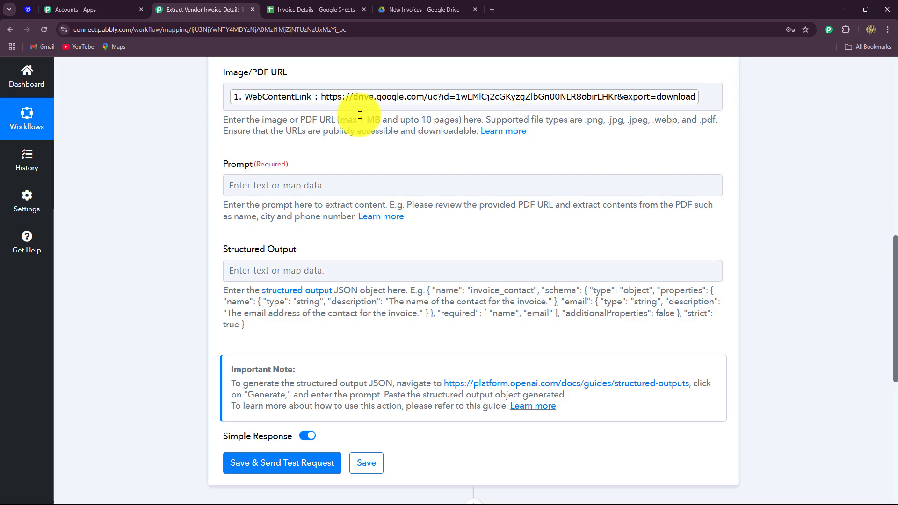
{"action": "scroll", "coordinate": [272, 247], "scroll_direction": "up", "scroll_amount": 2}
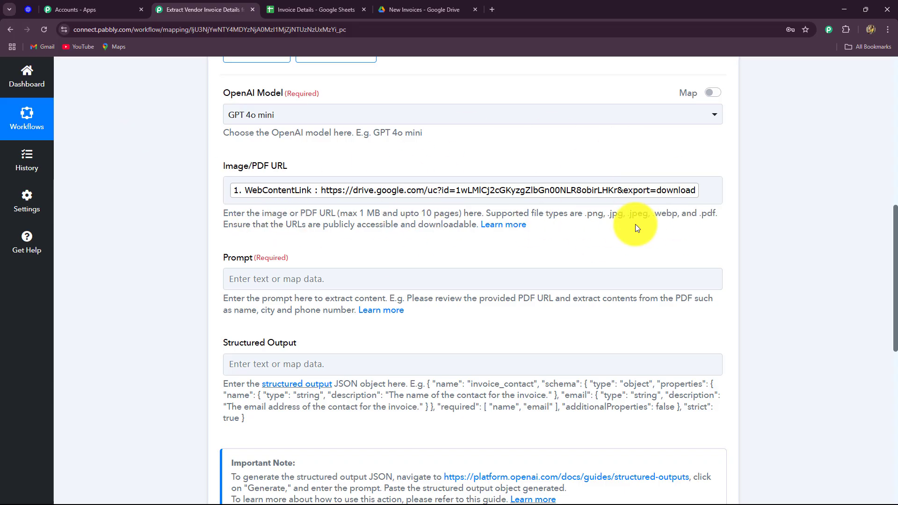
{"action": "scroll", "coordinate": [837, 201], "scroll_direction": "down", "scroll_amount": 2}
- Set the extraction prompt to "I want to extract out the details from the given invoice."
{"action": "left_click", "coordinate": [230, 185]}
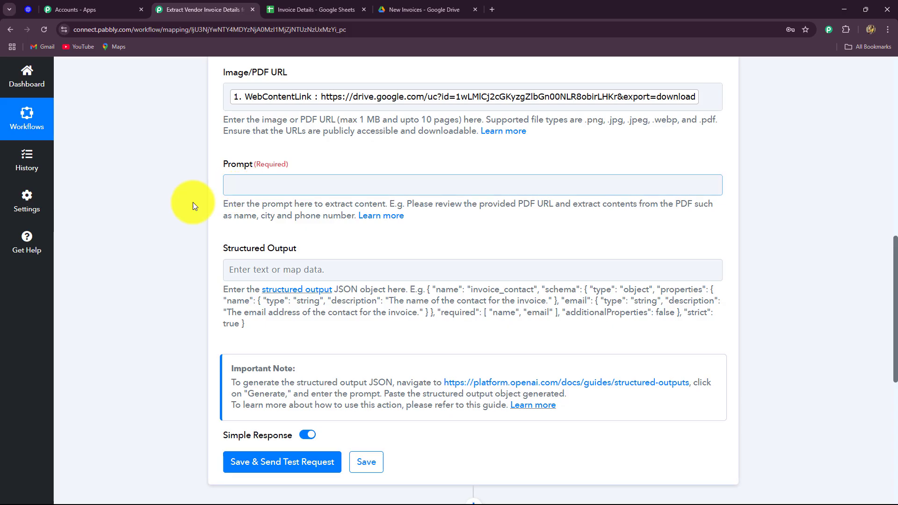
{"action": "left_click", "coordinate": [154, 214]}
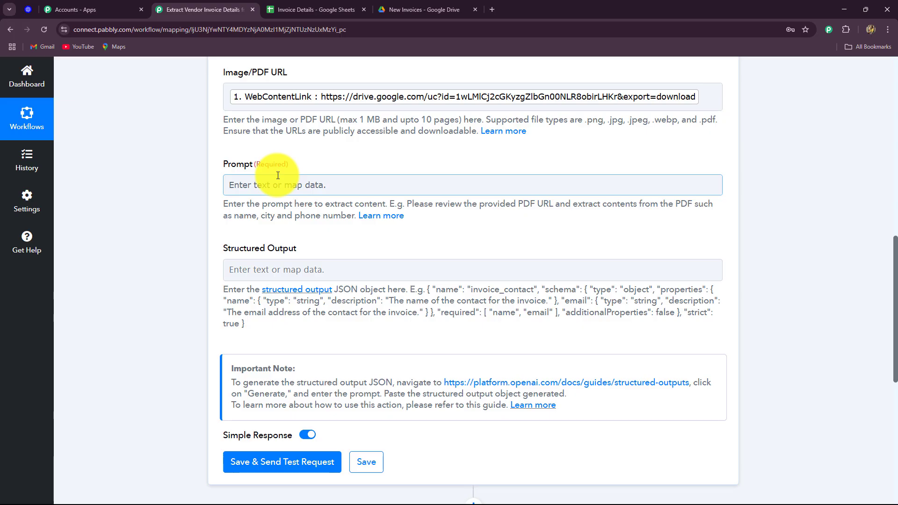
{"action": "scroll", "coordinate": [278, 176], "scroll_direction": "up", "scroll_amount": 4}
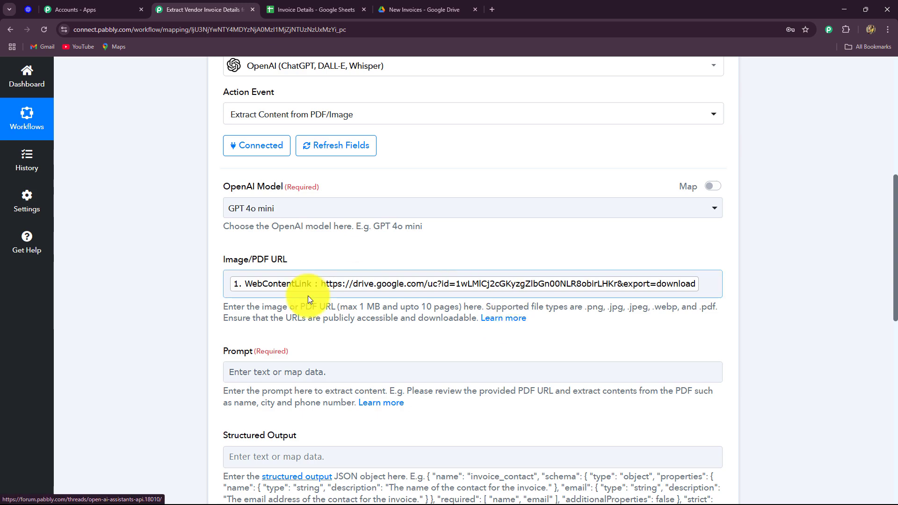
{"action": "scroll", "coordinate": [209, 349], "scroll_direction": "down", "scroll_amount": 2}
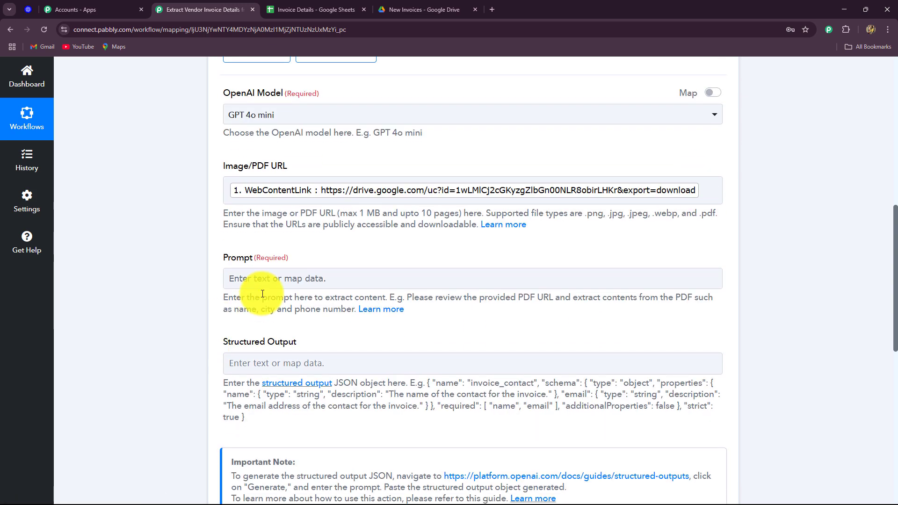
{"action": "left_click", "coordinate": [268, 280]}
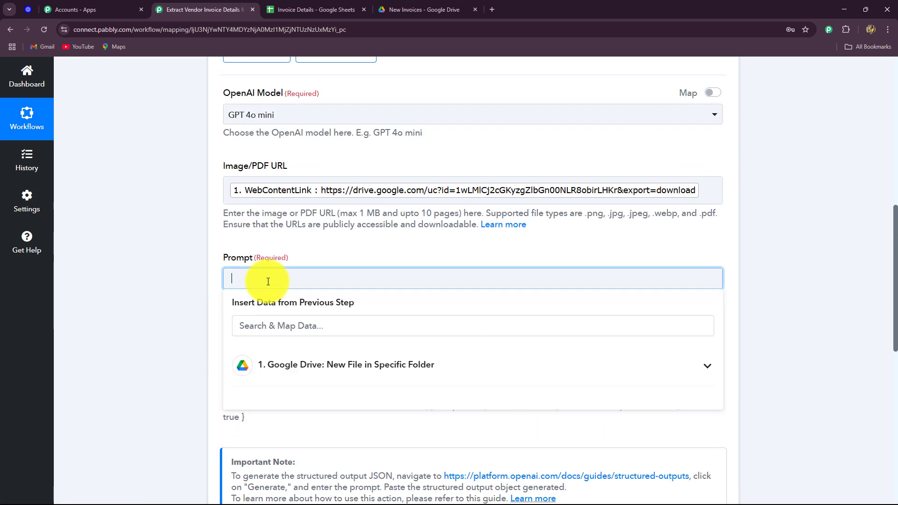
{"action": "type", "text": "I want to extract out the details from the given invoice."}
{"action": "scroll", "coordinate": [187, 253], "scroll_direction": "down", "scroll_amount": 2}
{"action": "left_click", "coordinate": [144, 216]}
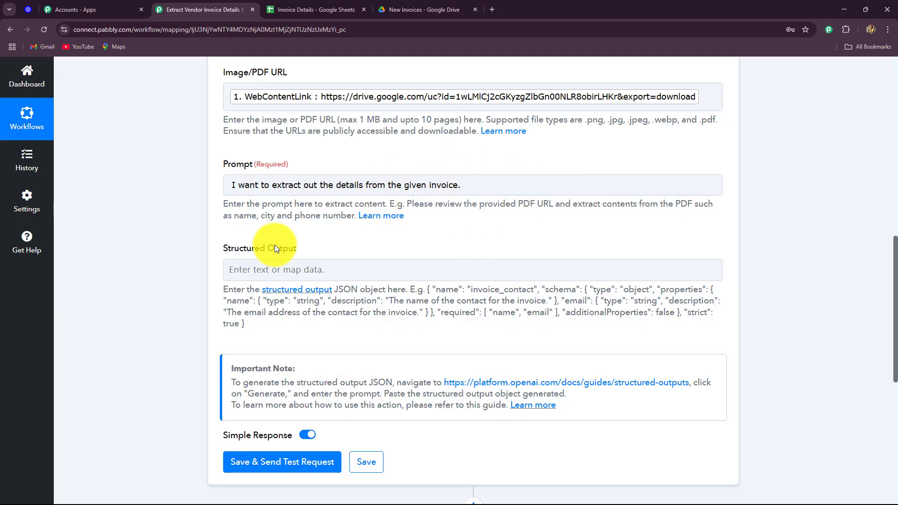
- Review the Structured Output field's instructions and the column headings of the Invoice Details spreadsheet that the output has to cover
{"action": "scroll", "coordinate": [166, 365], "scroll_direction": "down", "scroll_amount": 6}
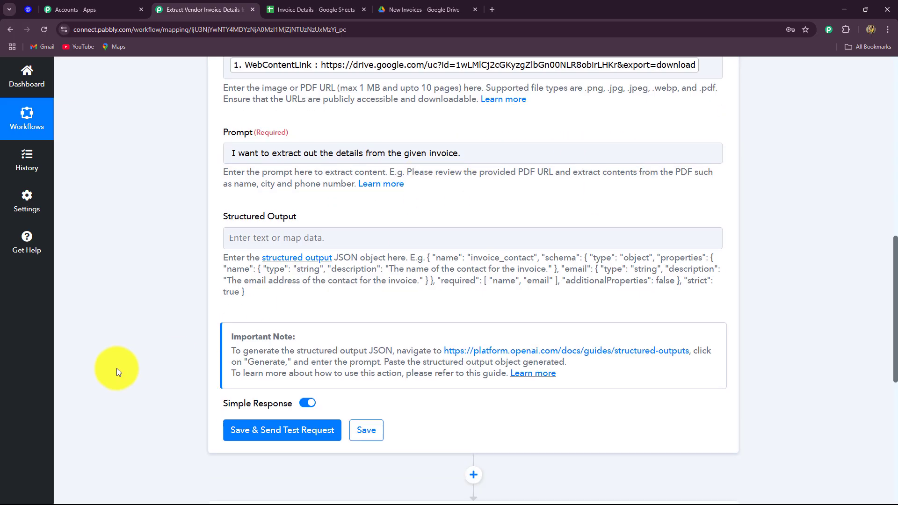
{"action": "scroll", "coordinate": [94, 247], "scroll_direction": "up", "scroll_amount": 6}
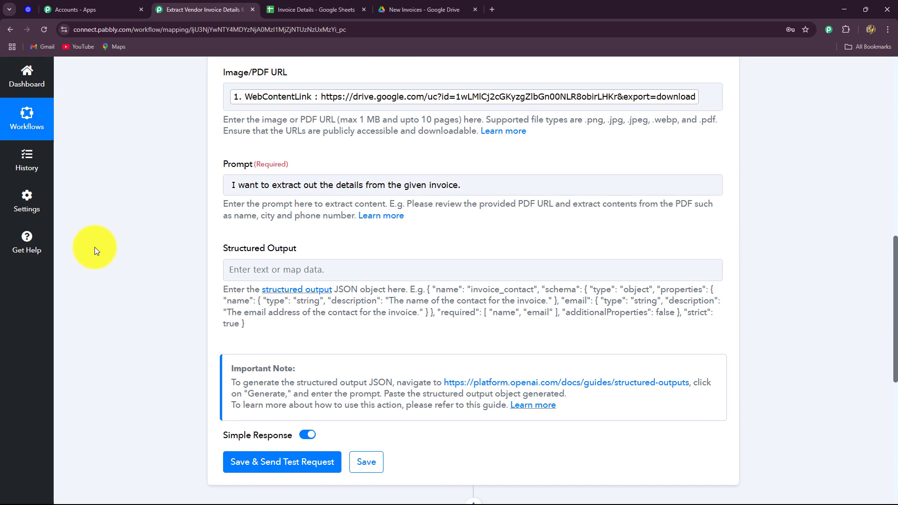
{"action": "scroll", "coordinate": [91, 249], "scroll_direction": "up", "scroll_amount": 2}
{"action": "scroll", "coordinate": [92, 248], "scroll_direction": "down", "scroll_amount": 2}
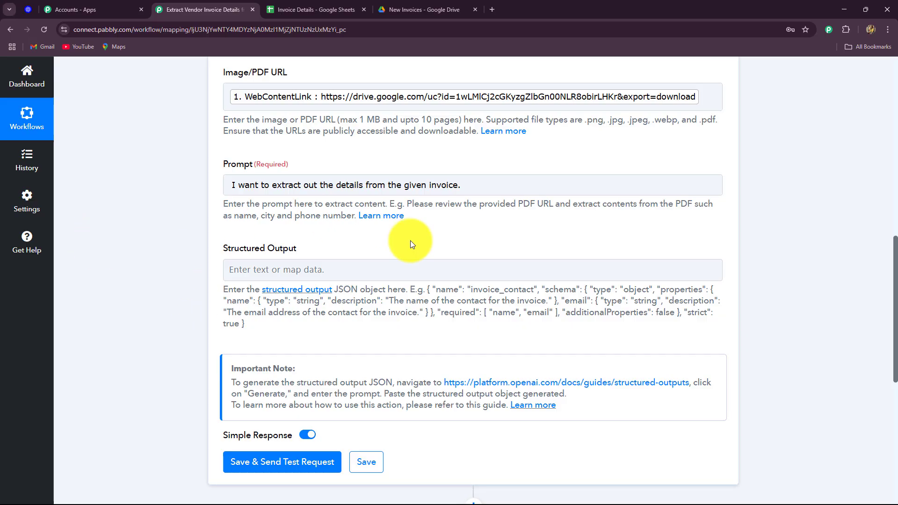
{"action": "left_click", "coordinate": [315, 9]}
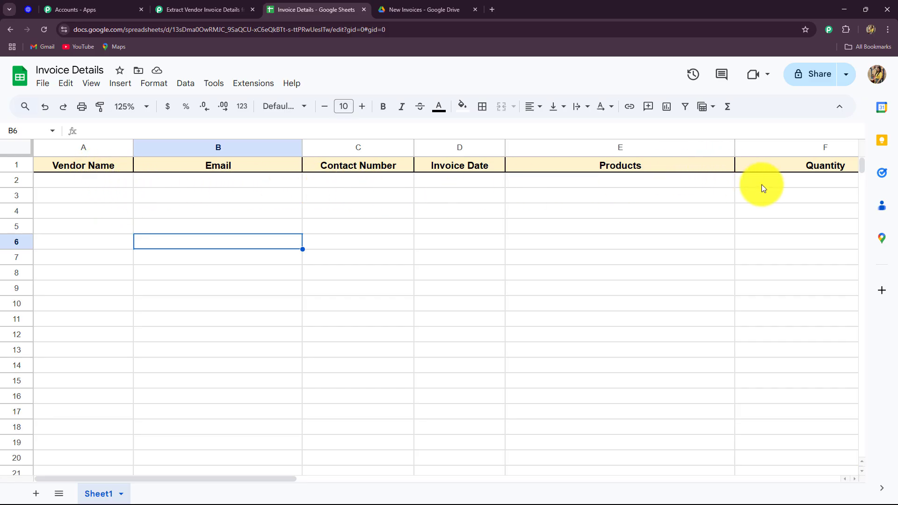
{"action": "left_click", "coordinate": [196, 9]}
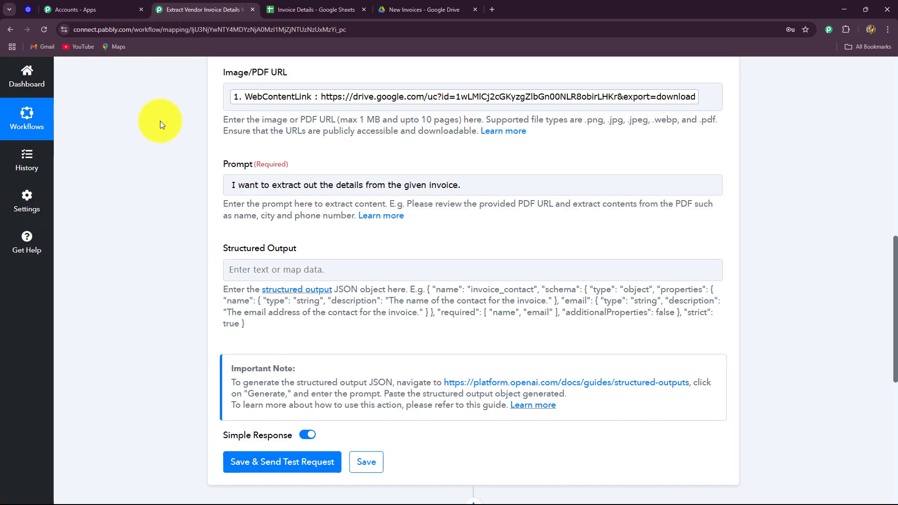
{"action": "scroll", "coordinate": [150, 226], "scroll_direction": "down", "scroll_amount": 2}
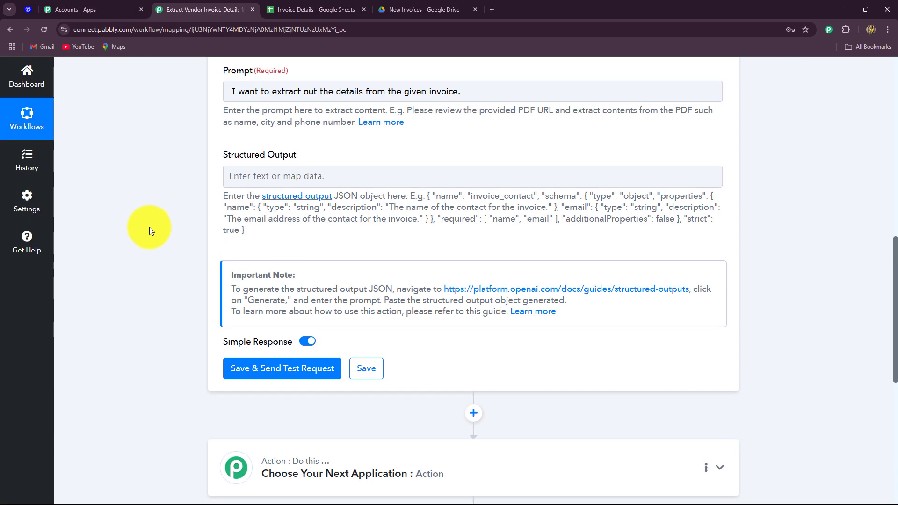
{"action": "left_click", "coordinate": [254, 166]}
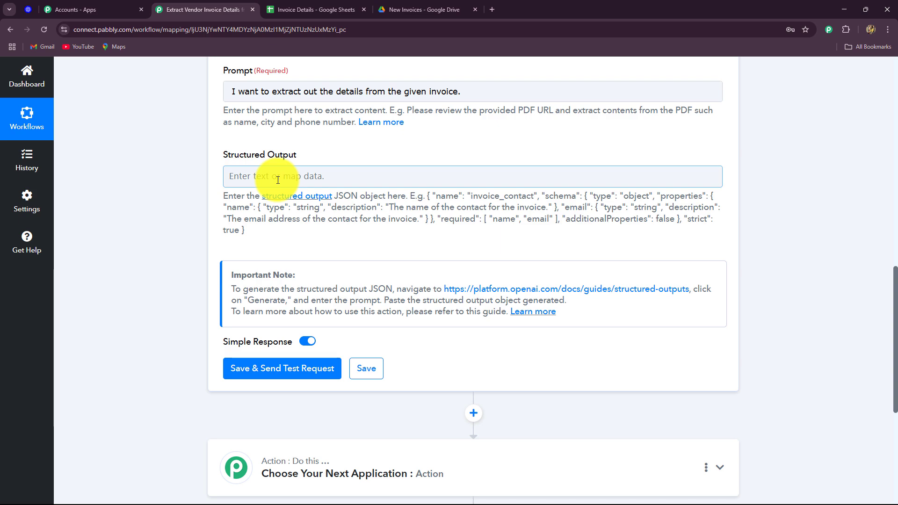
{"action": "left_click", "coordinate": [309, 10]}
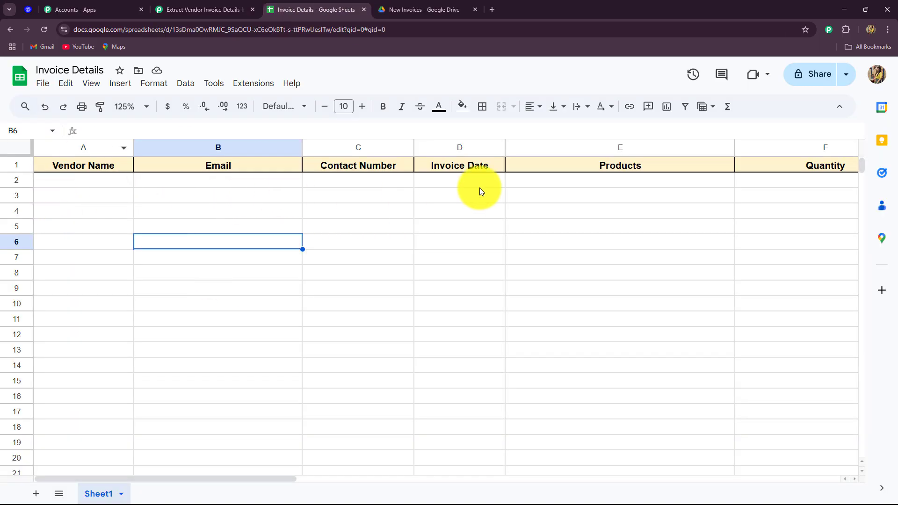
{"action": "left_click_drag", "start_coordinate": [111, 481], "coordinate": [91, 460]}
{"action": "left_click", "coordinate": [225, 9]}
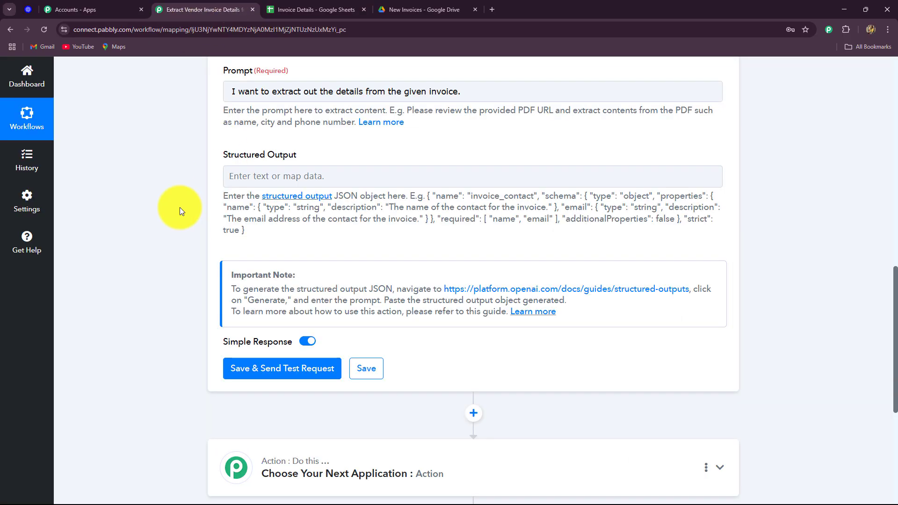
- Switch to Notepad and write a Vendor Name entry: "Type of text", "Give me the full name of the vendor or the name of supplier's company"
{"action": "left_click", "coordinate": [262, 176]}
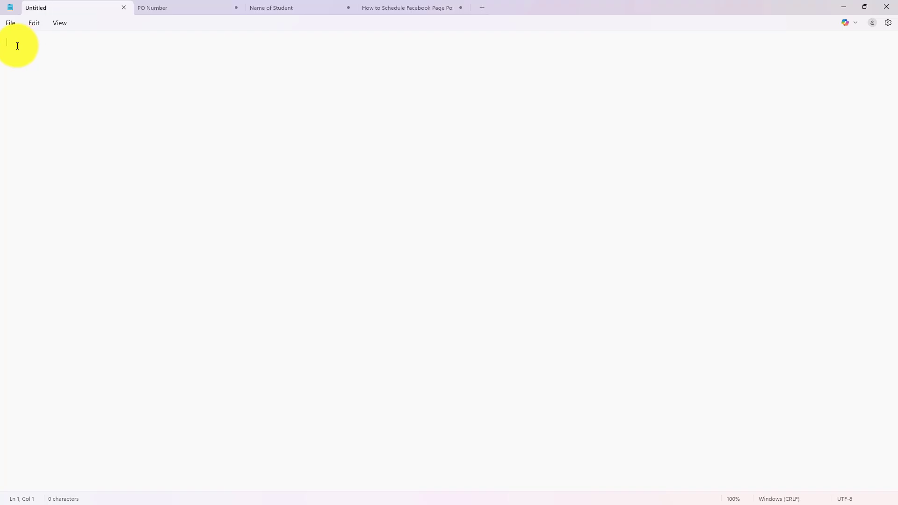
{"action": "type", "text": "Venor"}
{"action": "type", "text": "ndor Name"}
{"action": "key", "text": "Return"}
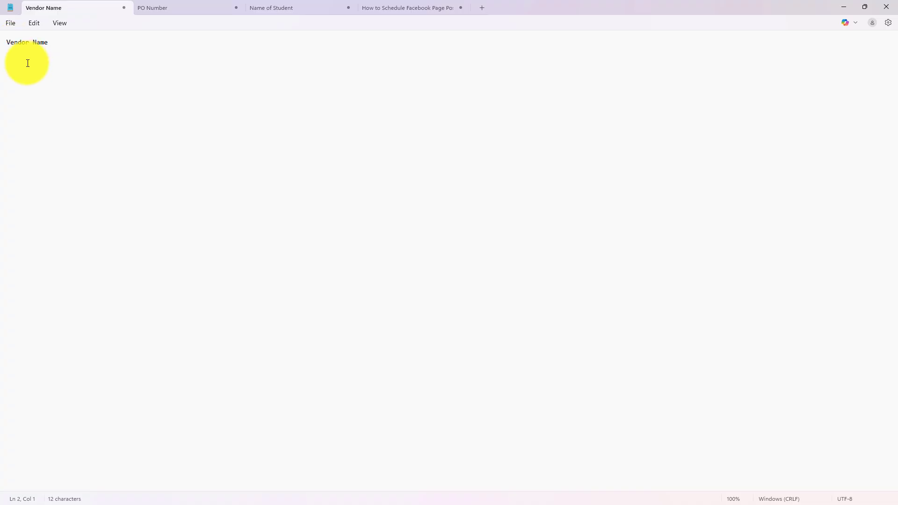
{"action": "type", "text": "Type of tex"}
{"action": "type", "text": "full name of the vendor "}
{"action": "type", "text": "or "}
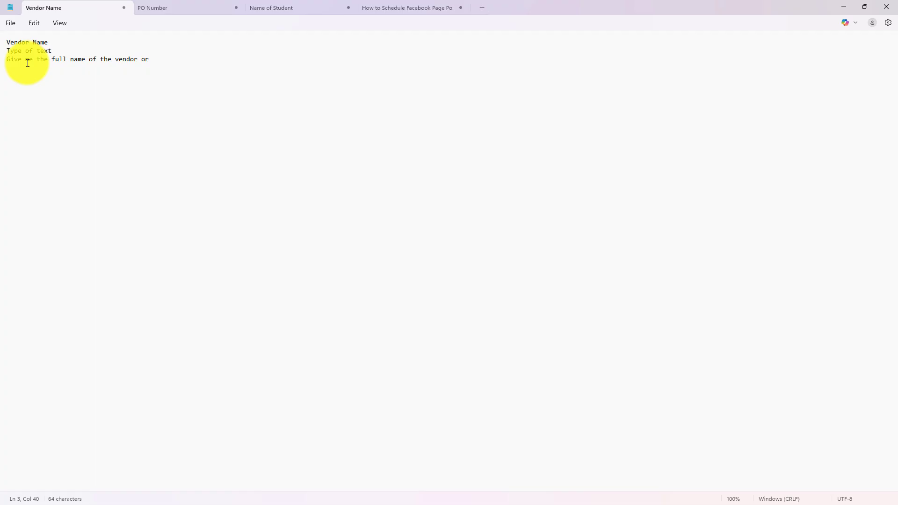
{"action": "type", "text": "the name of supplier's company"}
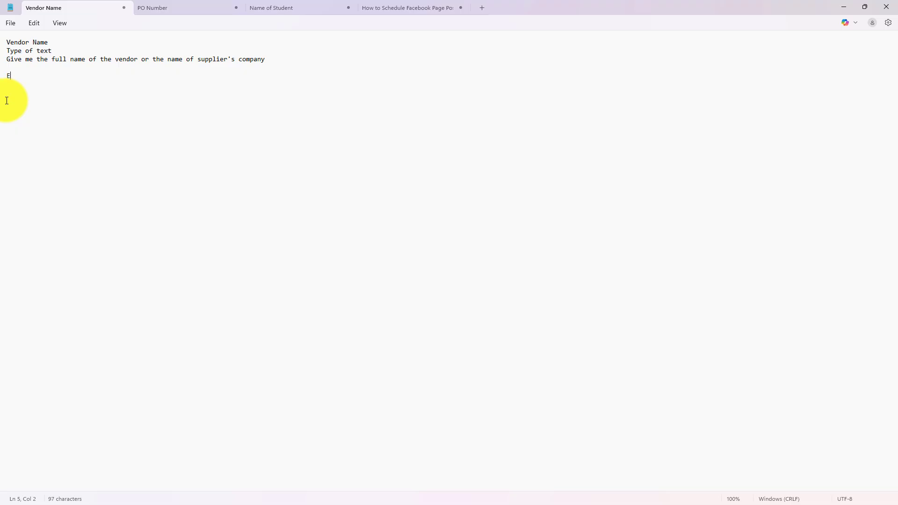
- Add an entry "Email of Vendor" with "Type of text" and "Give me the email address of the vendor or supplier"
{"action": "type", "text": "mail of Vendor"}
{"action": "key", "text": "Return"}
{"action": "type", "text": "Type of text "}
{"action": "type", "text": "Give me the email address of the vendor or supplier"}
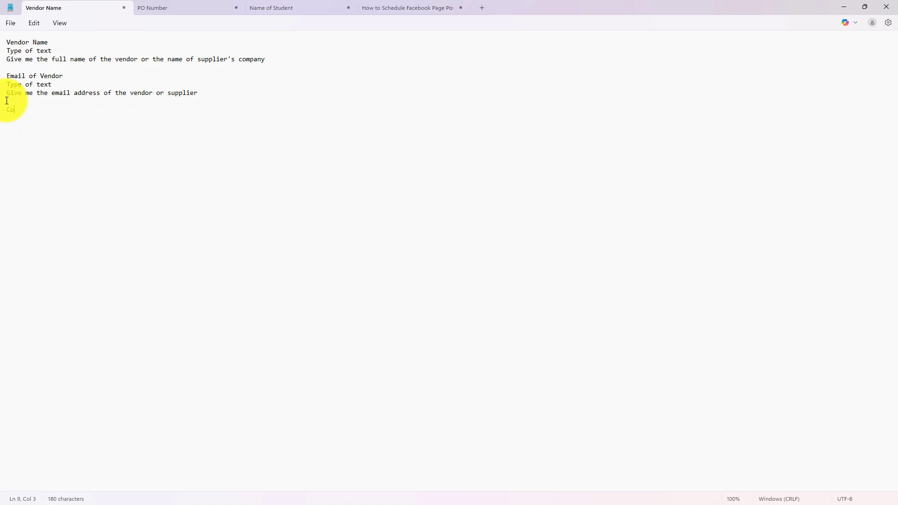
- Add an entry "Contact Number" with "Type of number" and "Give me the contact number of the supplier"
{"action": "type", "text": "ntav="}
{"action": "key", "text": "BackSpace"}
{"action": "key", "text": "BackSpace"}
{"action": "type", "text": "ct Number"}
{"action": "key", "text": "Return"}
{"action": "type", "text": "Type of number'"}
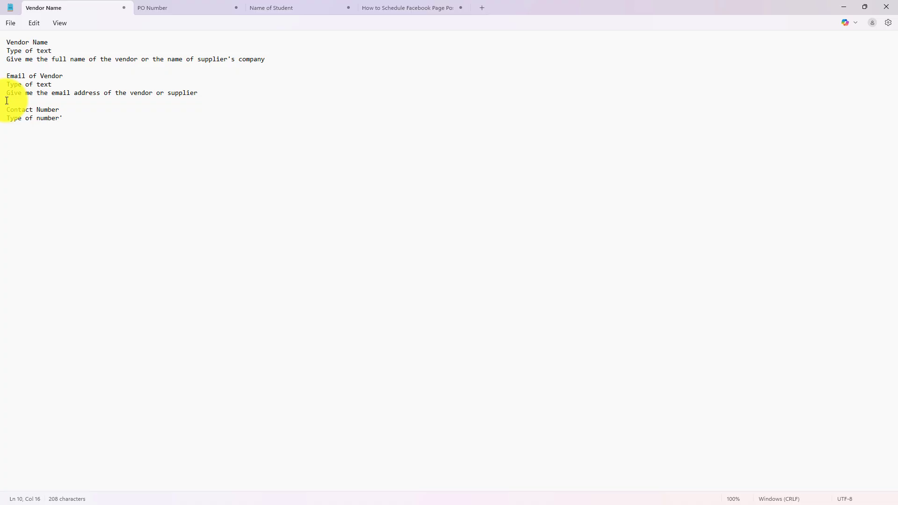
{"action": "key", "text": "BackSpace"}
{"action": "key", "text": "Return"}
{"action": "type", "text": "Give me the contact number of the supplier"}
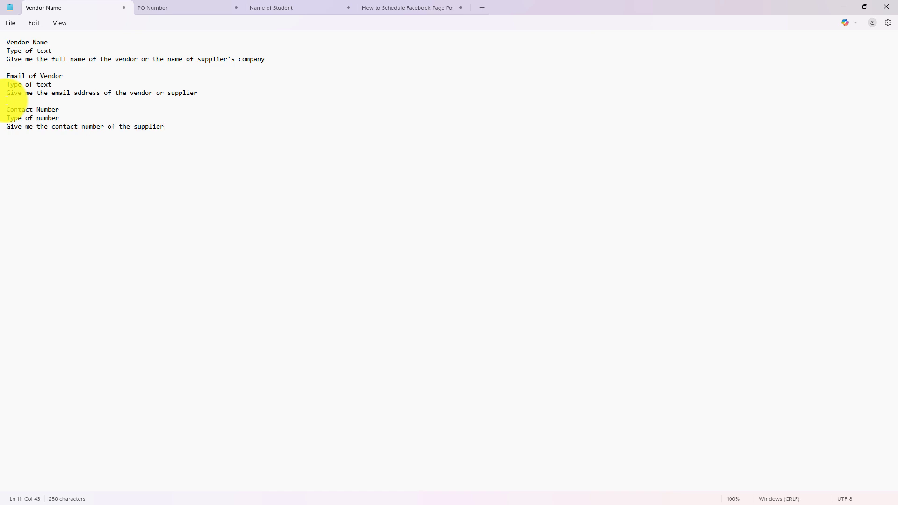
- Add an entry "Invoice Date" with "Type of date" and "Give me the date of the invoice in this format: DD-MM-YYYY"
{"action": "key", "text": "Return"}
{"action": "key", "text": "Return"}
{"action": "type", "text": "Invoice Date"}
{"action": "key", "text": "Return"}
{"action": "type", "text": "Type of date'"}
{"action": "key", "text": "BackSpace"}
{"action": "key", "text": "Return"}
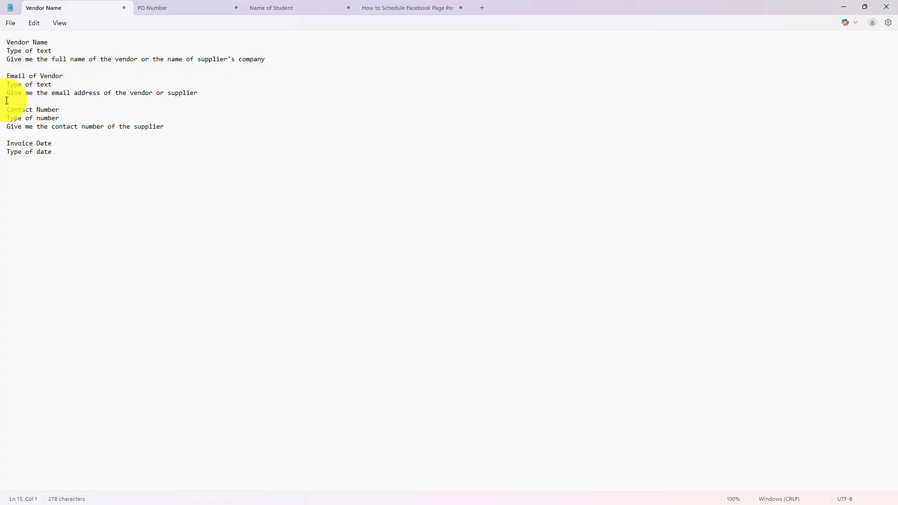
{"action": "type", "text": "Give me the date of the invoice in this format: DD-MM-YYYY"}
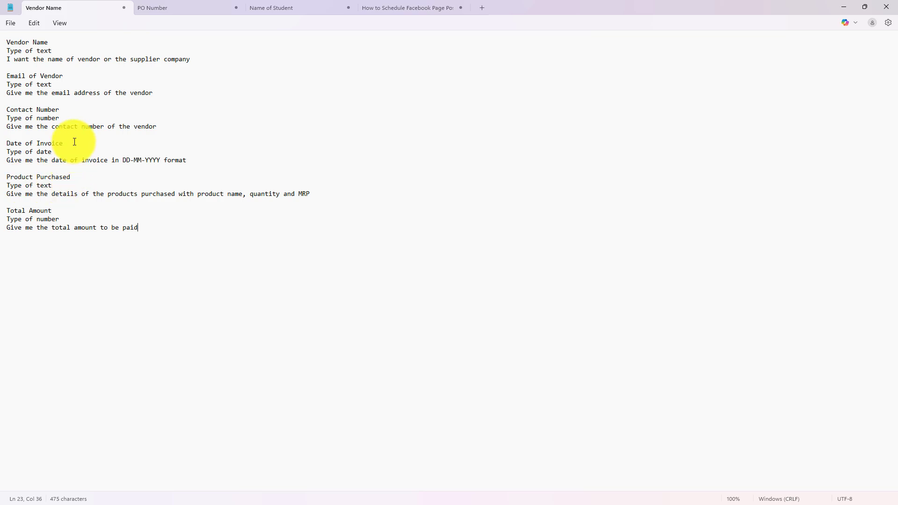
- Copy all the field descriptions, from Vendor Name through Total Amount, and return to the Pabbly Connect workflow
{"action": "left_click", "coordinate": [582, 494]}
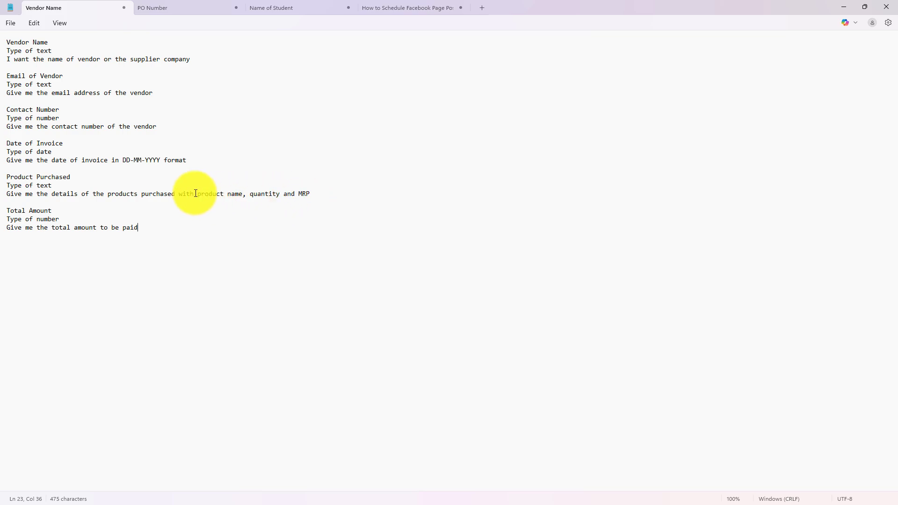
{"action": "left_click_drag", "start_coordinate": [198, 192], "coordinate": [309, 193]}
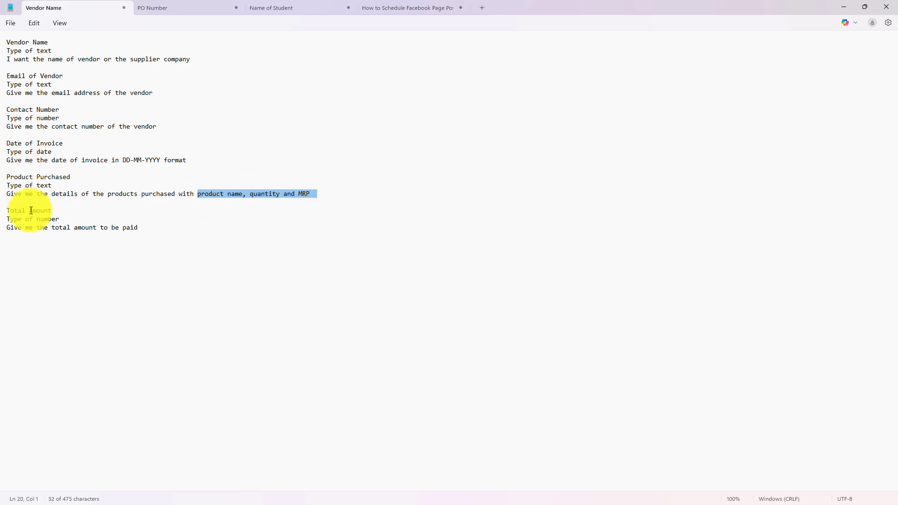
{"action": "left_click", "coordinate": [125, 209]}
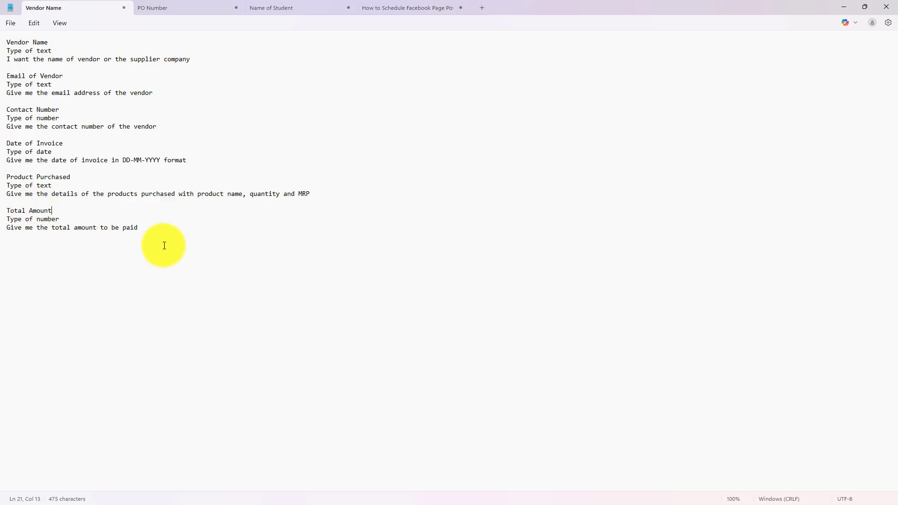
{"action": "left_click_drag", "start_coordinate": [8, 39], "coordinate": [150, 238]}
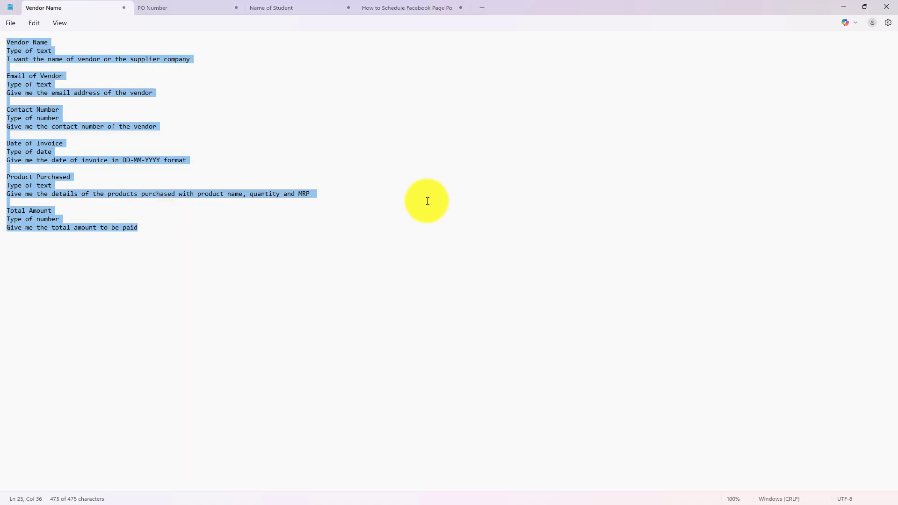
{"action": "left_click", "coordinate": [548, 494]}
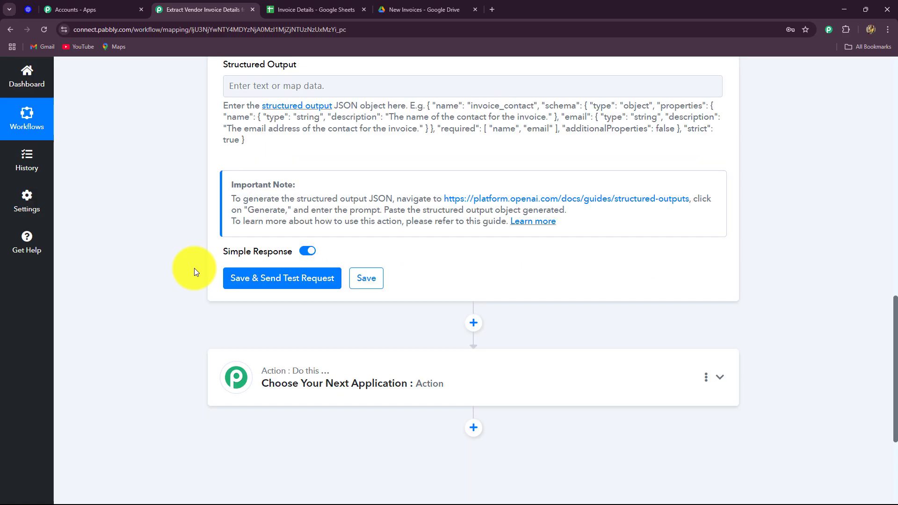
- Generate a JSON schema from the copied field descriptions on OpenAI's Structured Outputs guide page linked in the Important Note
{"action": "scroll", "coordinate": [196, 272], "scroll_direction": "up", "scroll_amount": 2}
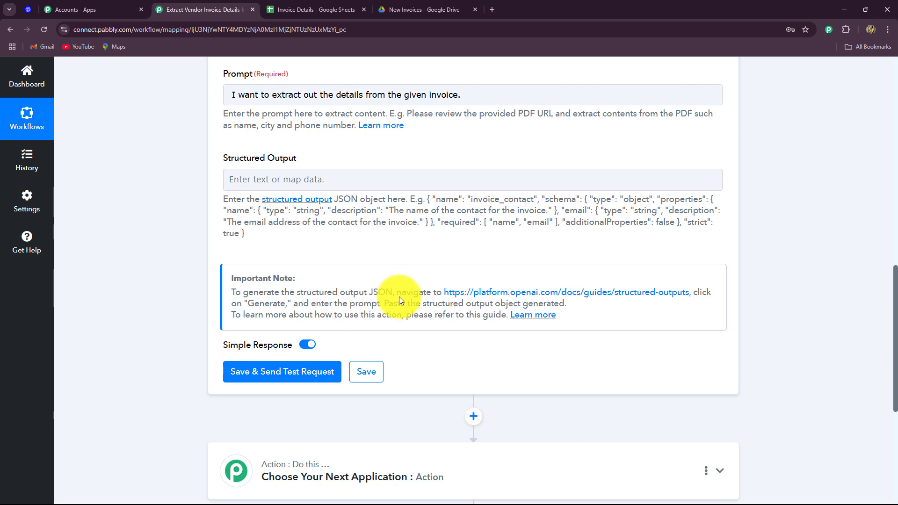
{"action": "left_click", "coordinate": [547, 293]}
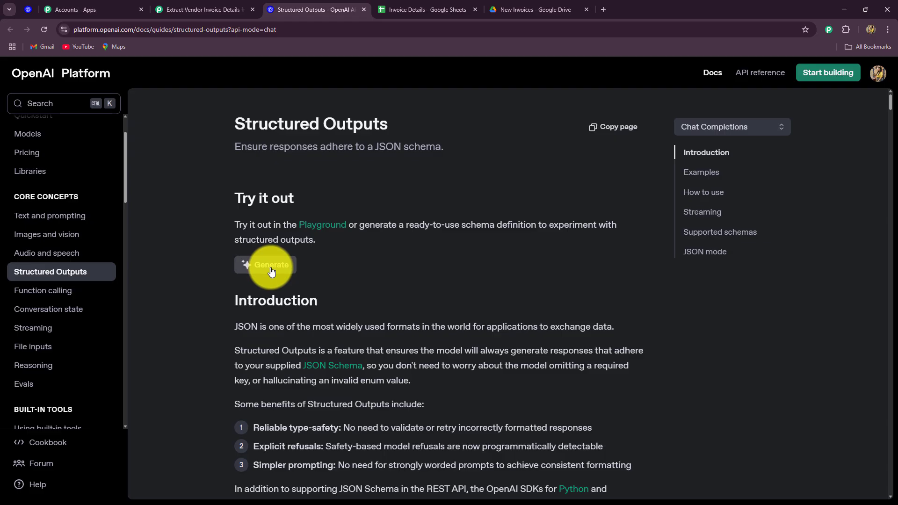
{"action": "left_click", "coordinate": [250, 265]}
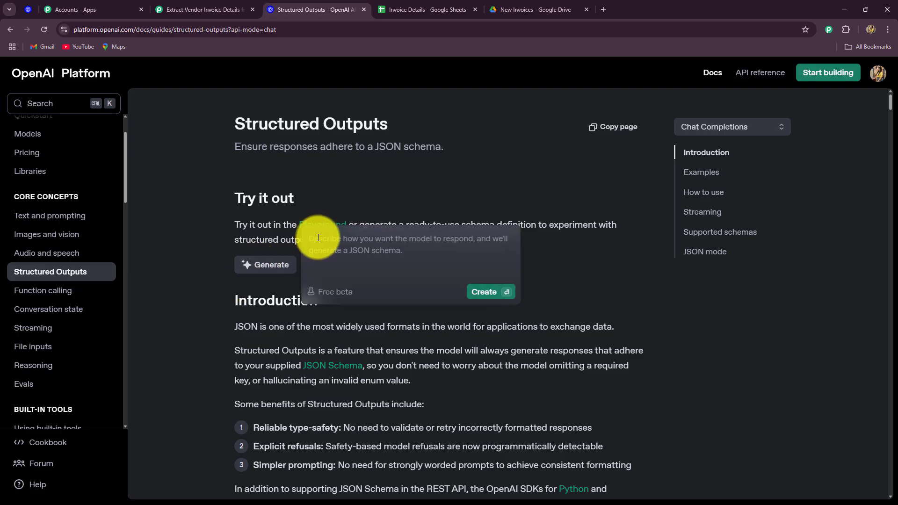
{"action": "key", "text": "ctrl+v"}
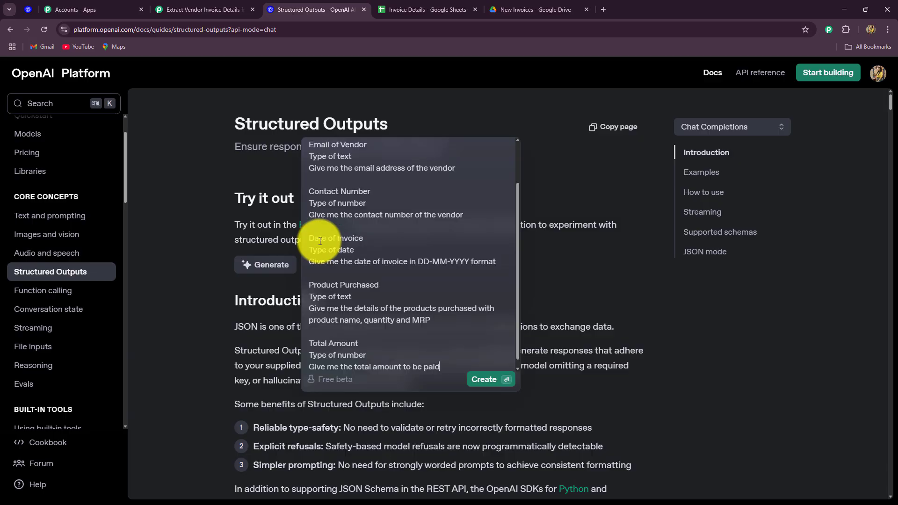
{"action": "scroll", "coordinate": [357, 261], "scroll_direction": "down", "scroll_amount": 1}
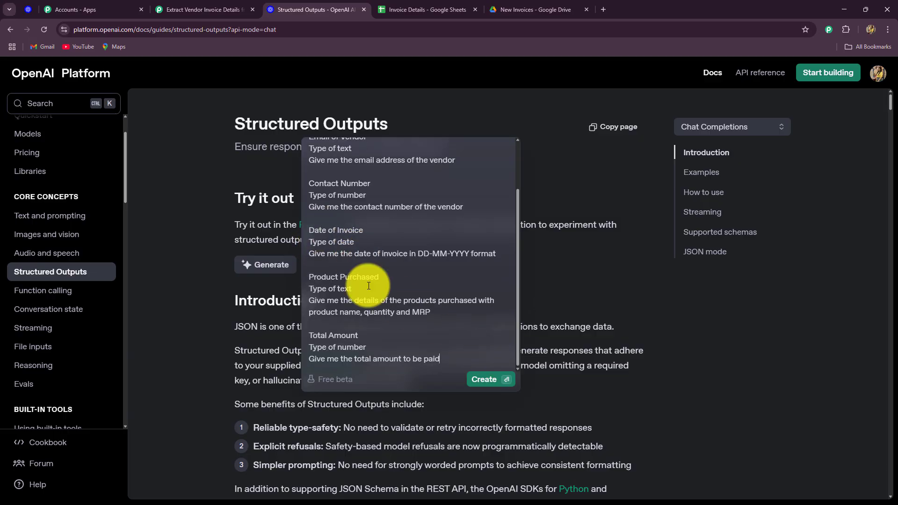
{"action": "left_click", "coordinate": [489, 378]}
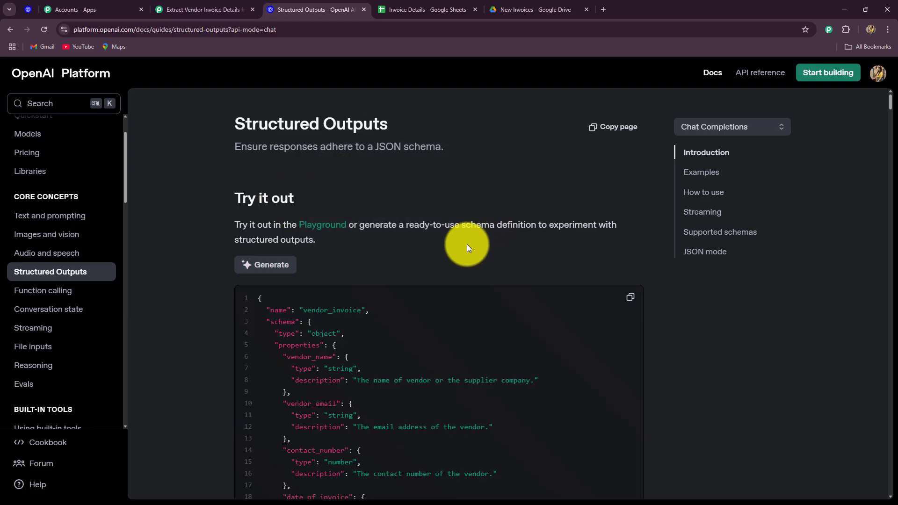
- Copy the generated vendor_invoice JSON schema and paste it into the OpenAI action's Structured Output field in Pabbly Connect
{"action": "scroll", "coordinate": [469, 237], "scroll_direction": "down", "scroll_amount": 5}
{"action": "scroll", "coordinate": [470, 237], "scroll_direction": "up", "scroll_amount": 2}
{"action": "scroll", "coordinate": [469, 237], "scroll_direction": "up", "scroll_amount": 3}
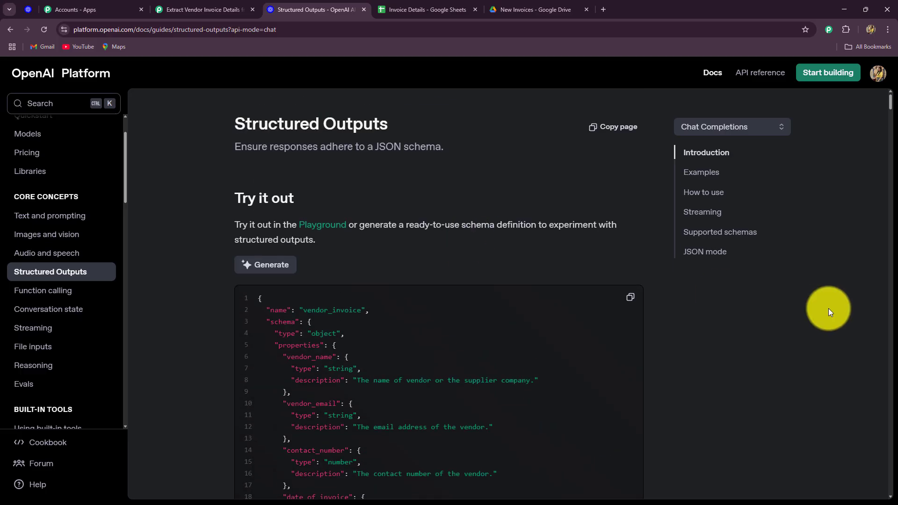
{"action": "left_click", "coordinate": [631, 297]}
{"action": "left_click", "coordinate": [149, 4]}
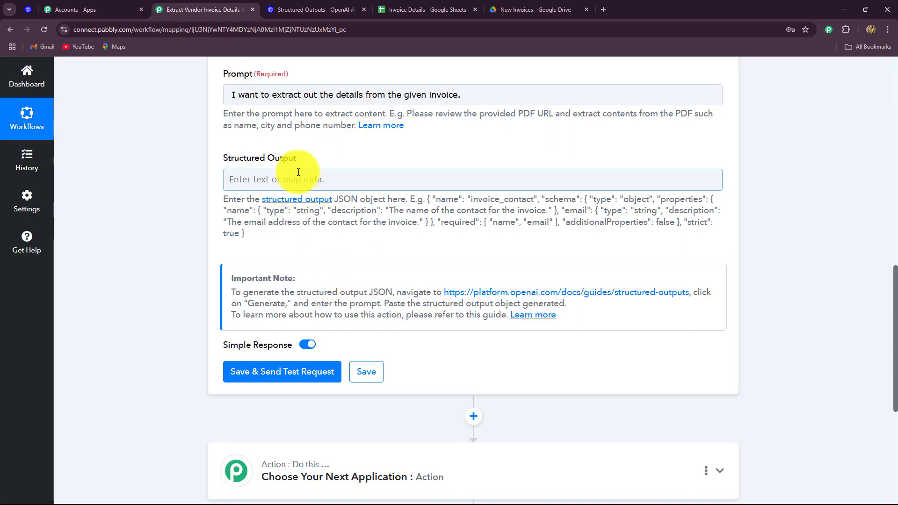
{"action": "left_click", "coordinate": [357, 177]}
{"action": "key", "text": "ctrl+v"}
{"action": "scroll", "coordinate": [167, 217], "scroll_direction": "down", "scroll_amount": 2}
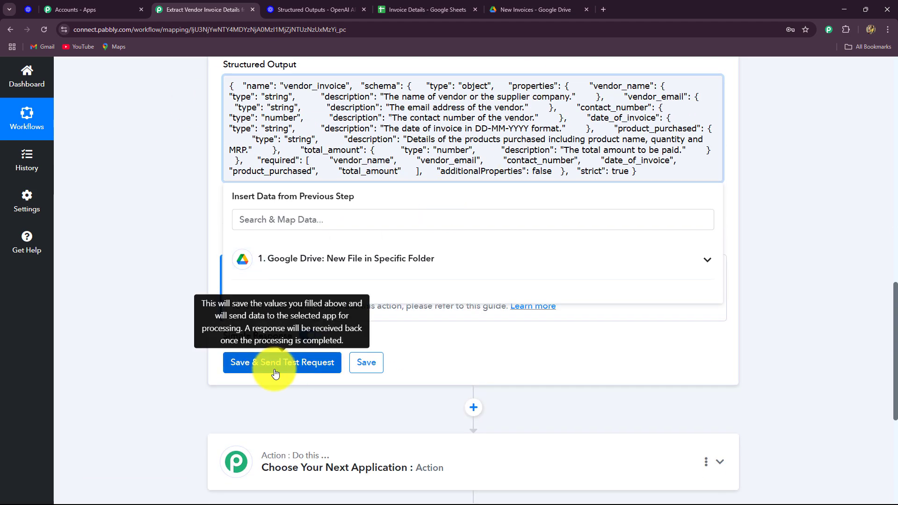
{"action": "left_click", "coordinate": [108, 287]}
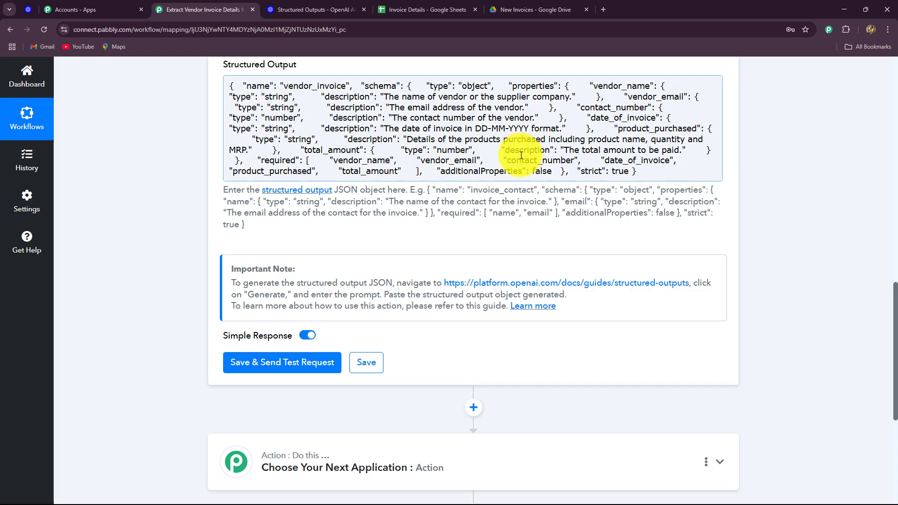
- Check the sample invoice in Google Drive, then turn off Simple Response for the OpenAI action and save and send a test request
{"action": "left_click", "coordinate": [528, 10]}
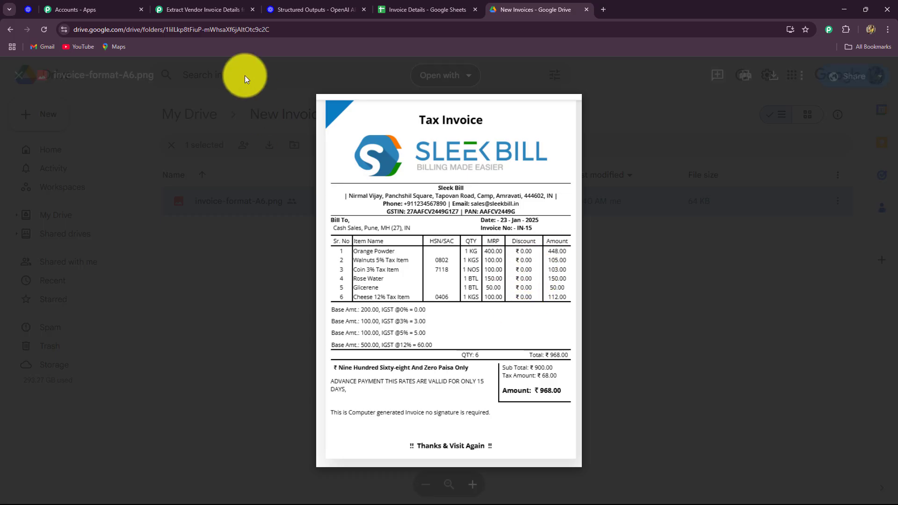
{"action": "left_click", "coordinate": [219, 10]}
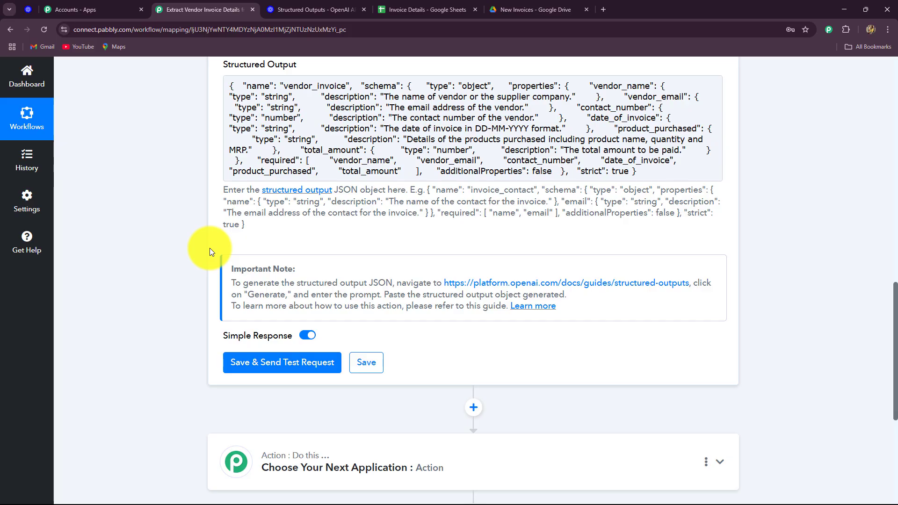
{"action": "scroll", "coordinate": [209, 248], "scroll_direction": "down", "scroll_amount": 4}
{"action": "left_click", "coordinate": [307, 148]}
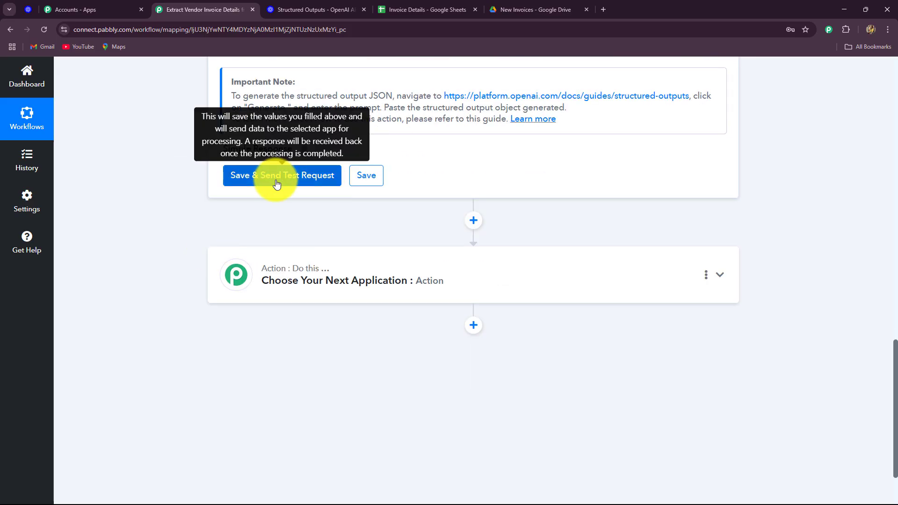
{"action": "left_click", "coordinate": [252, 178]}
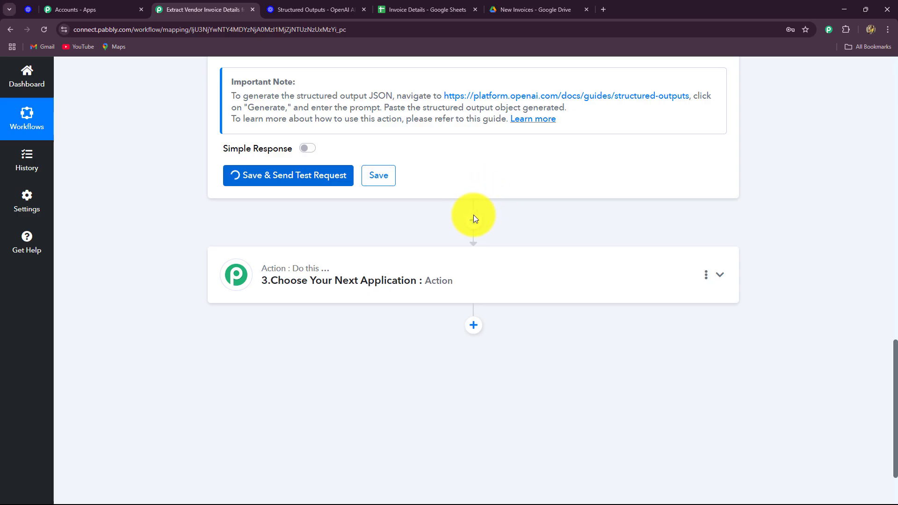
- Examine the vendor company details and Bill To name in the OpenAI action's received response
{"action": "scroll", "coordinate": [594, 331], "scroll_direction": "down", "scroll_amount": 2}
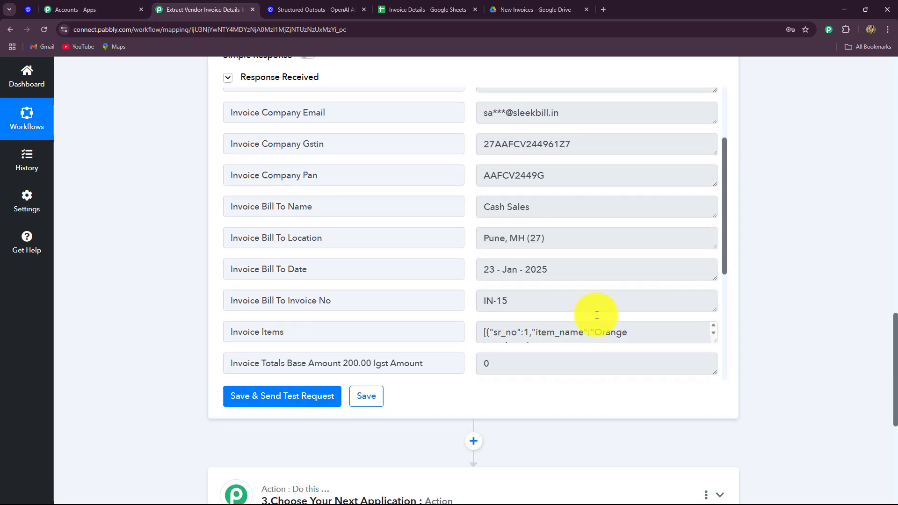
{"action": "scroll", "coordinate": [597, 315], "scroll_direction": "up", "scroll_amount": 2}
{"action": "scroll", "coordinate": [877, 285], "scroll_direction": "up", "scroll_amount": 2}
{"action": "scroll", "coordinate": [877, 287], "scroll_direction": "down", "scroll_amount": 2}
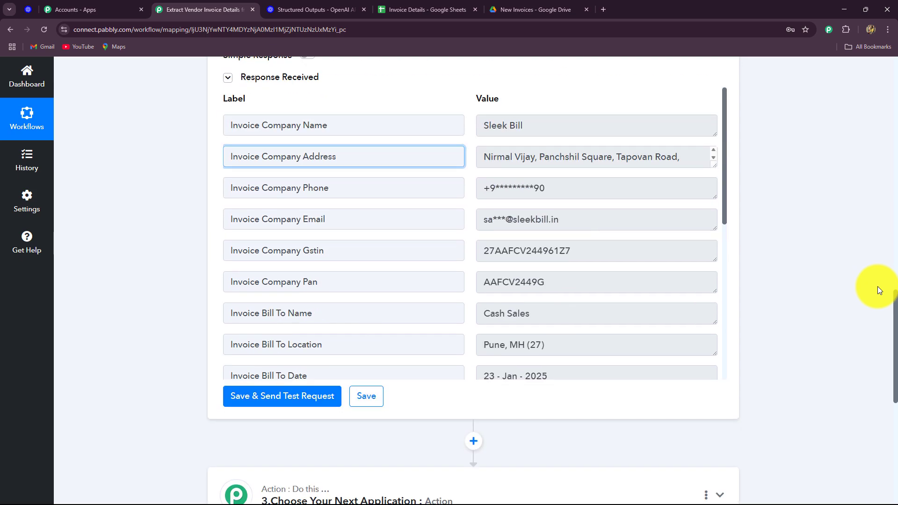
{"action": "triple_click", "coordinate": [543, 130]}
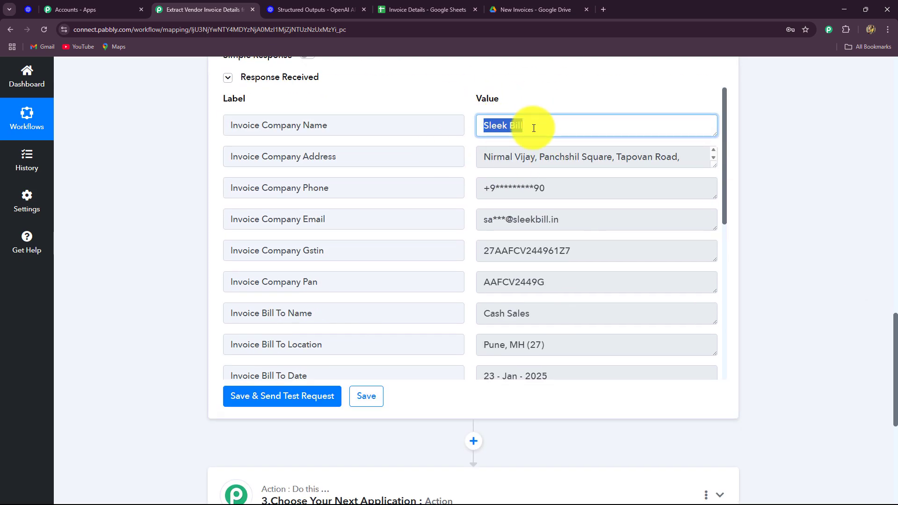
{"action": "left_click_drag", "start_coordinate": [485, 157], "coordinate": [740, 190]}
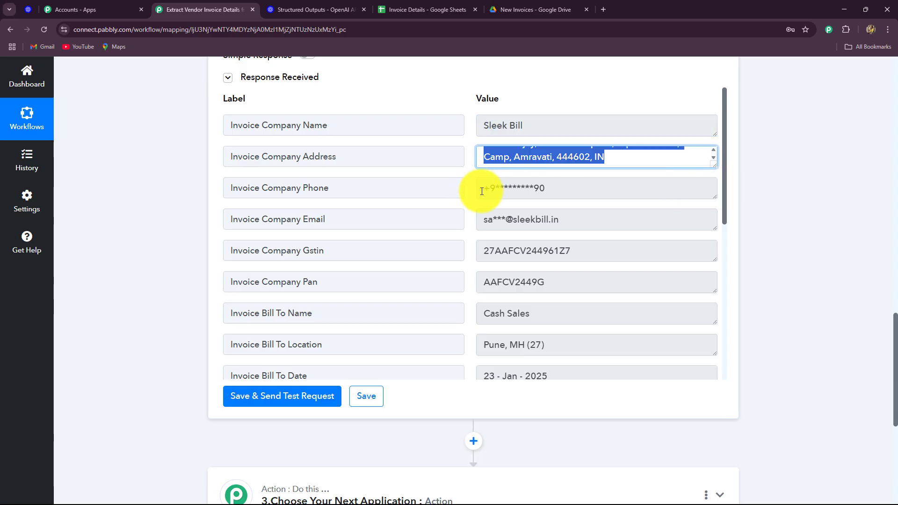
{"action": "left_click_drag", "start_coordinate": [481, 191], "coordinate": [566, 228]}
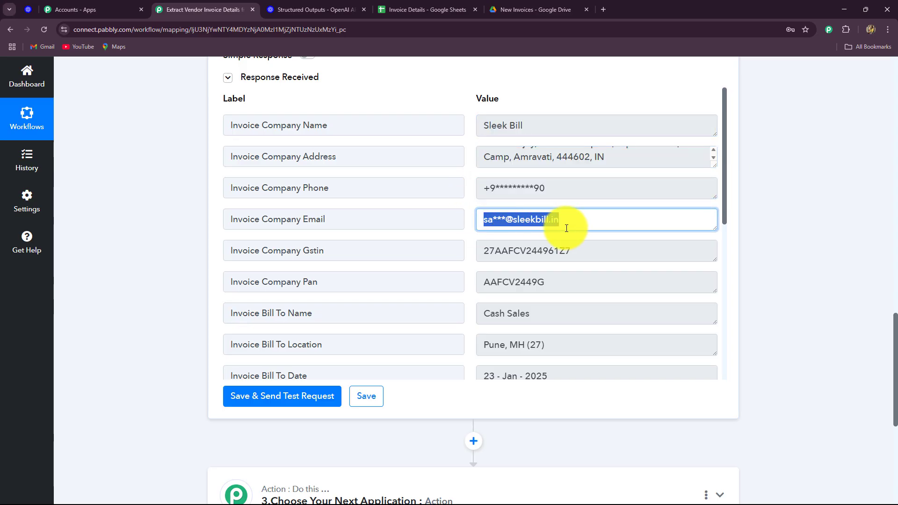
{"action": "scroll", "coordinate": [770, 235], "scroll_direction": "down", "scroll_amount": 4}
{"action": "scroll", "coordinate": [588, 203], "scroll_direction": "up", "scroll_amount": 2}
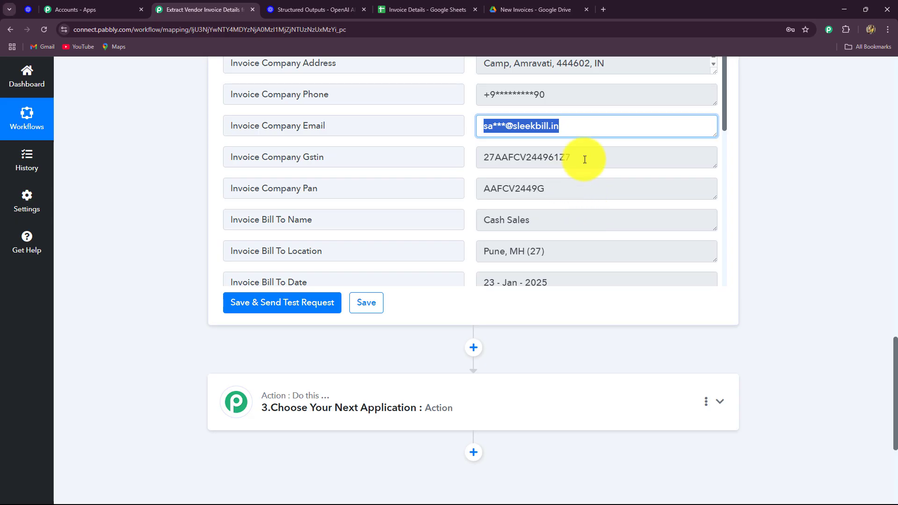
{"action": "left_click_drag", "start_coordinate": [584, 160], "coordinate": [460, 162]}
{"action": "left_click_drag", "start_coordinate": [569, 194], "coordinate": [467, 192]}
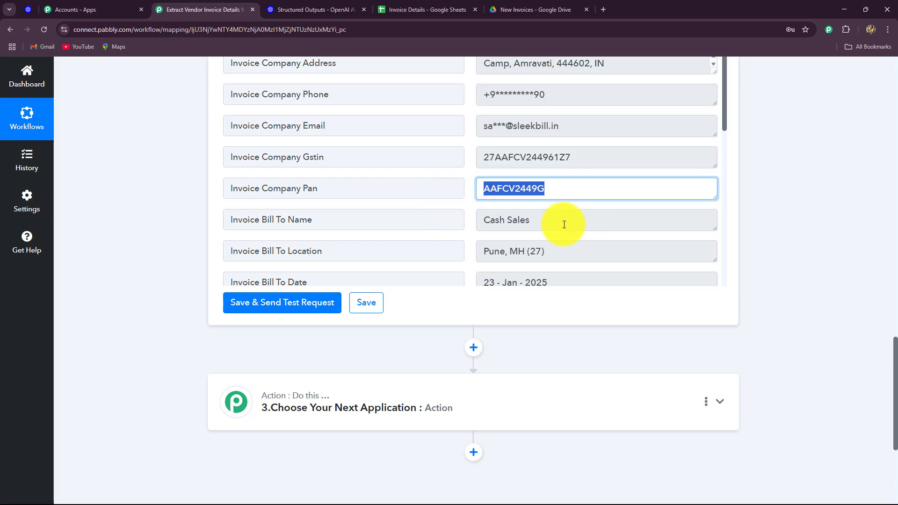
{"action": "left_click_drag", "start_coordinate": [564, 225], "coordinate": [491, 219]}
- Enlarge the Invoice Items value in the received response and examine its line items and the Invoice Totals fields
{"action": "scroll", "coordinate": [516, 229], "scroll_direction": "down", "scroll_amount": 4}
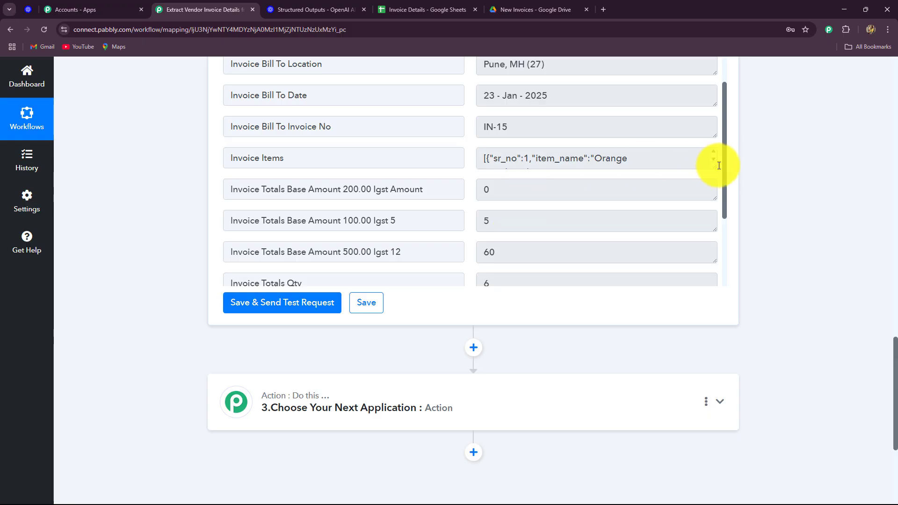
{"action": "left_click_drag", "start_coordinate": [714, 167], "coordinate": [696, 276]}
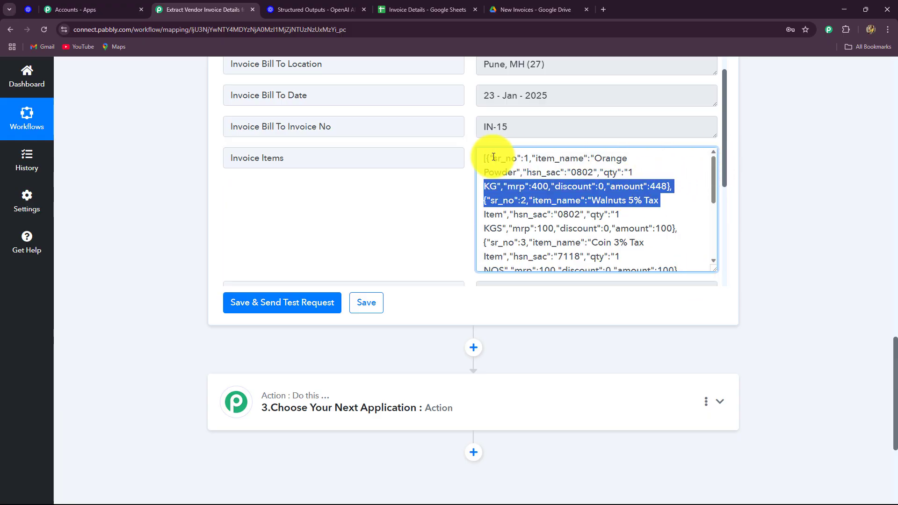
{"action": "left_click_drag", "start_coordinate": [546, 159], "coordinate": [653, 174]}
{"action": "left_click_drag", "start_coordinate": [489, 186], "coordinate": [580, 200]}
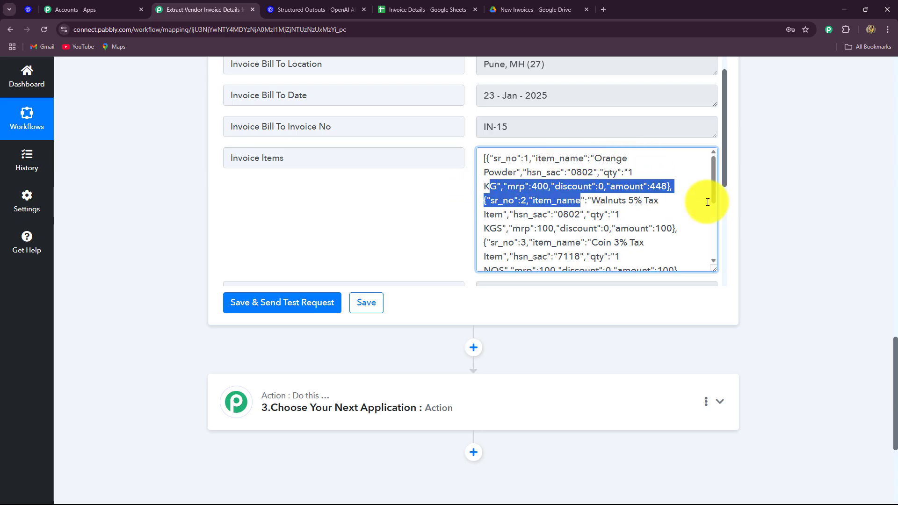
{"action": "left_click_drag", "start_coordinate": [706, 201], "coordinate": [692, 189]}
{"action": "left_click", "coordinate": [488, 162]}
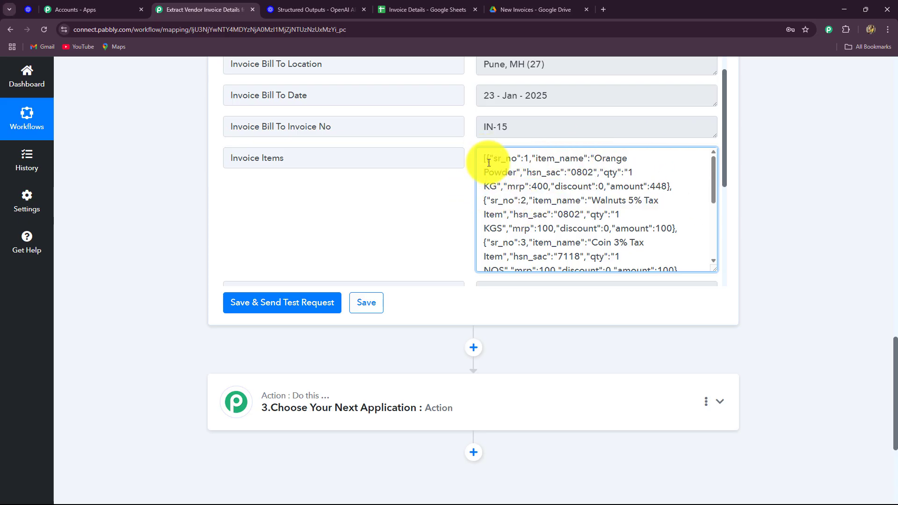
{"action": "left_click_drag", "start_coordinate": [489, 163], "coordinate": [676, 210]}
{"action": "scroll", "coordinate": [858, 228], "scroll_direction": "up", "scroll_amount": 4}
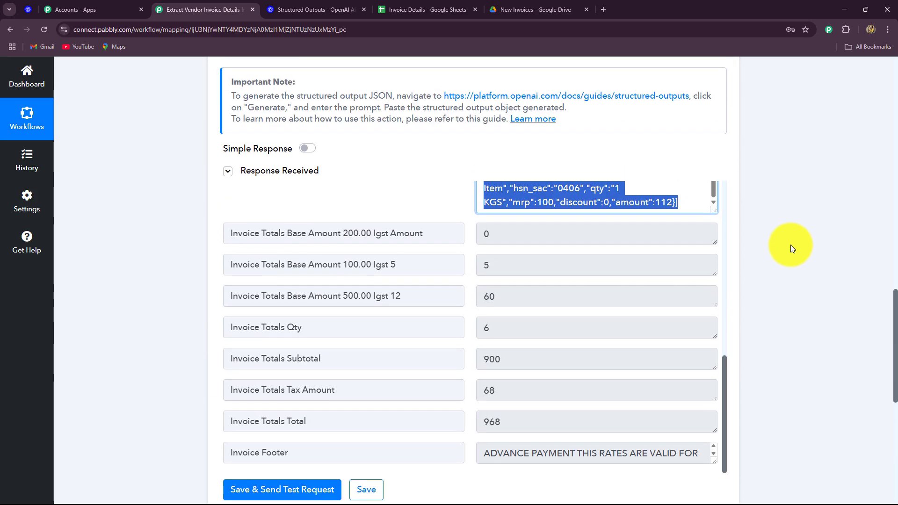
{"action": "scroll", "coordinate": [611, 257], "scroll_direction": "up", "scroll_amount": 4}
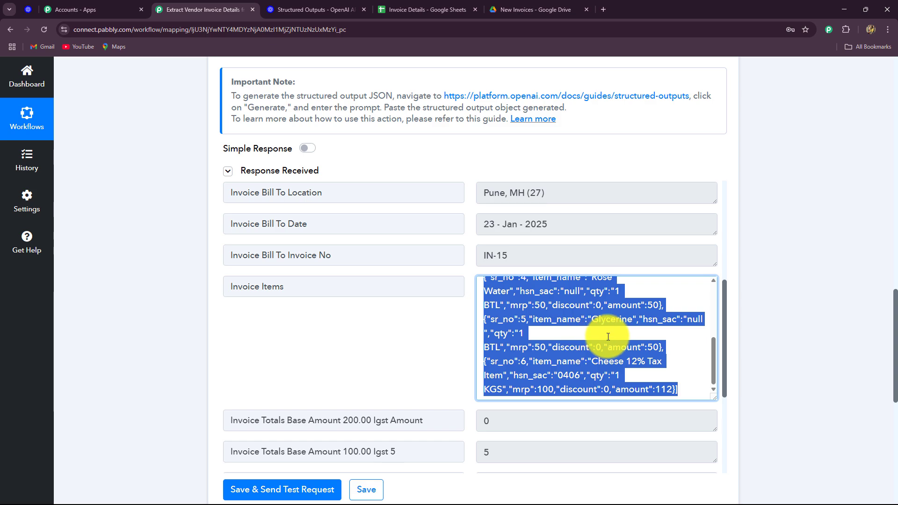
{"action": "scroll", "coordinate": [789, 294], "scroll_direction": "down", "scroll_amount": 6}
{"action": "scroll", "coordinate": [674, 309], "scroll_direction": "up", "scroll_amount": 4}
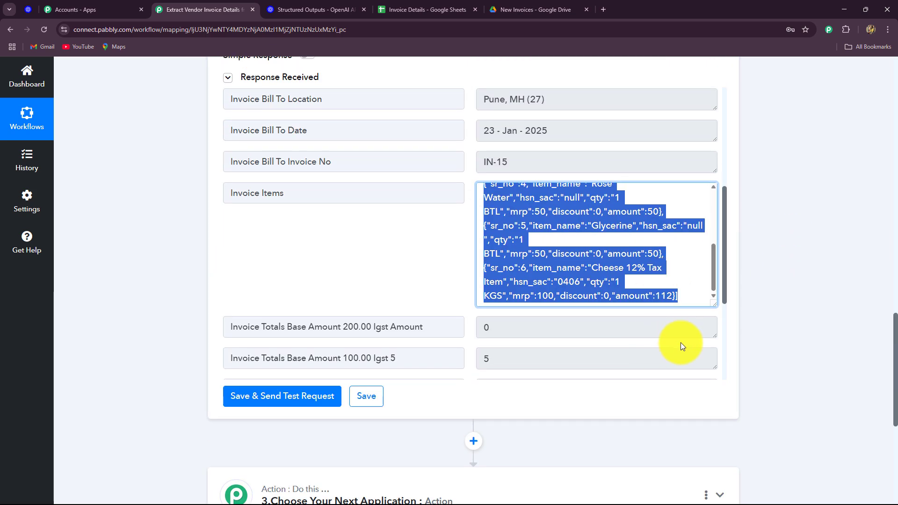
{"action": "left_click_drag", "start_coordinate": [728, 255], "coordinate": [726, 335]}
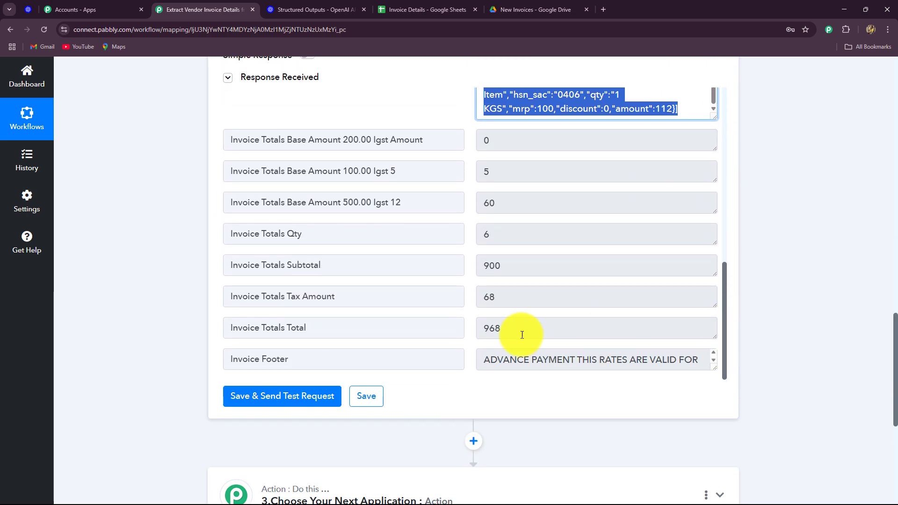
{"action": "left_click_drag", "start_coordinate": [517, 330], "coordinate": [448, 345]}
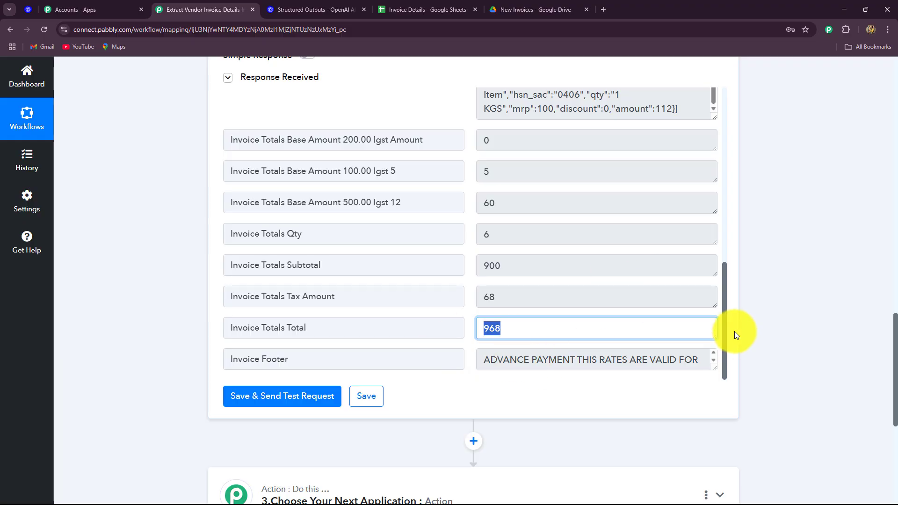
- Collapse the OpenAI action and check the column headers in the Invoice Details spreadsheet
{"action": "scroll", "coordinate": [892, 294], "scroll_direction": "up", "scroll_amount": 15}
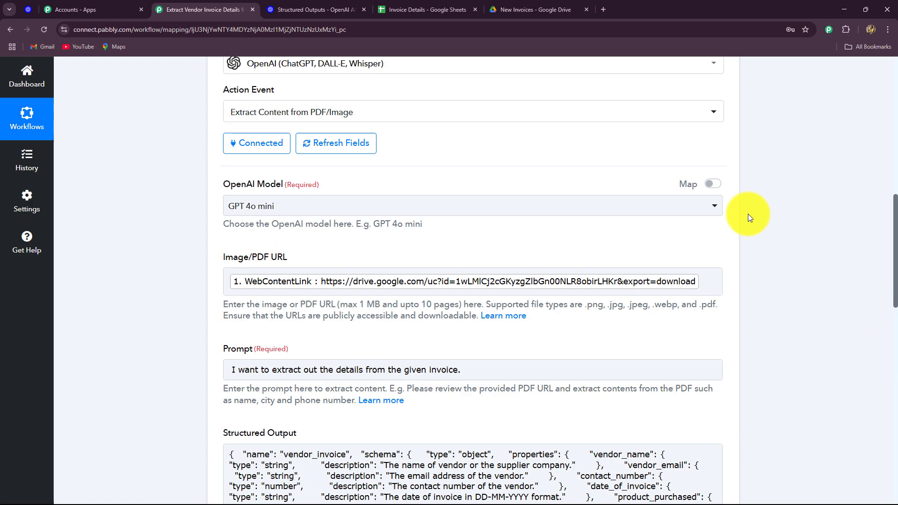
{"action": "scroll", "coordinate": [732, 190], "scroll_direction": "up", "scroll_amount": 4}
{"action": "left_click", "coordinate": [725, 189]}
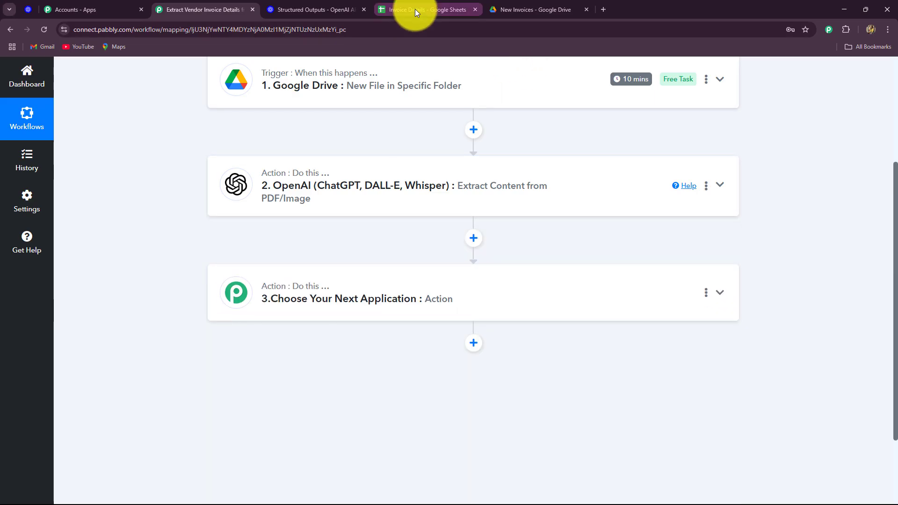
{"action": "left_click", "coordinate": [415, 9]}
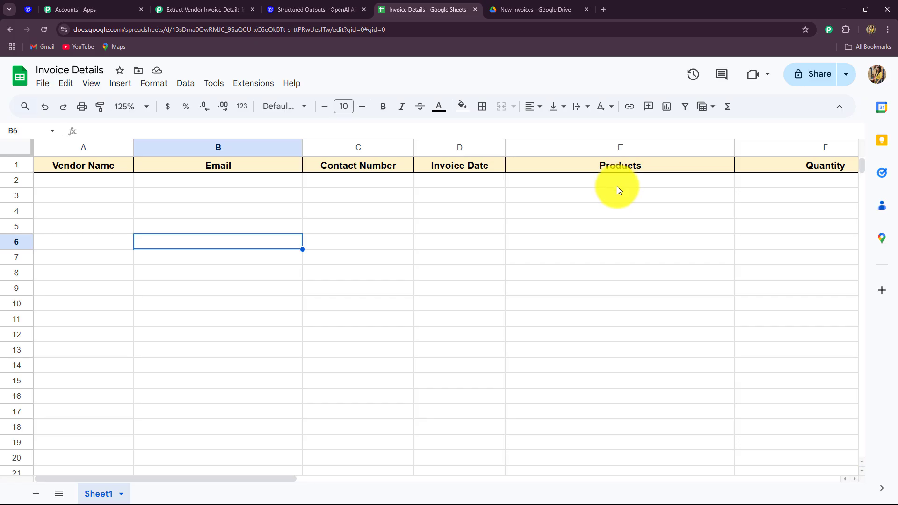
- Return to the Pabbly Connect workflow and set the third step's app to Data Transformer (Pabbly) with the Line Itemizer action event
{"action": "left_click", "coordinate": [199, 10]}
{"action": "type", "text": "Dat"}
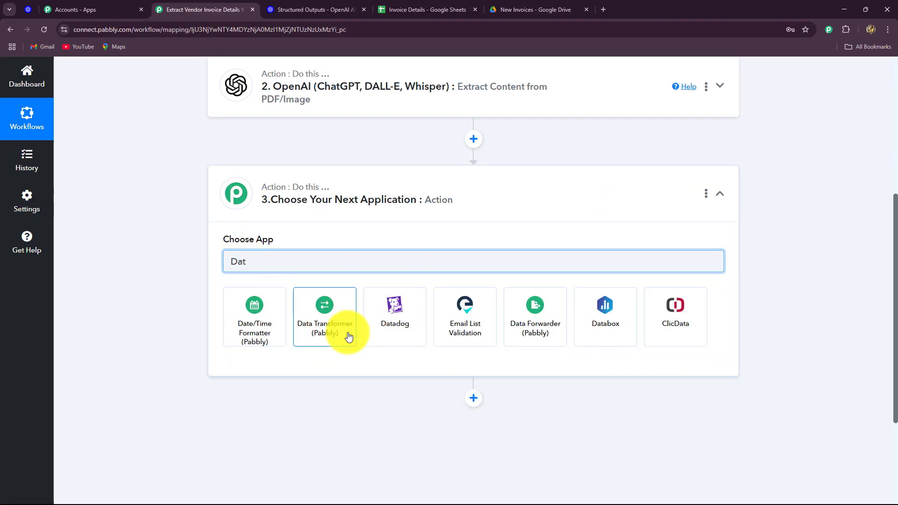
{"action": "left_click", "coordinate": [348, 335]}
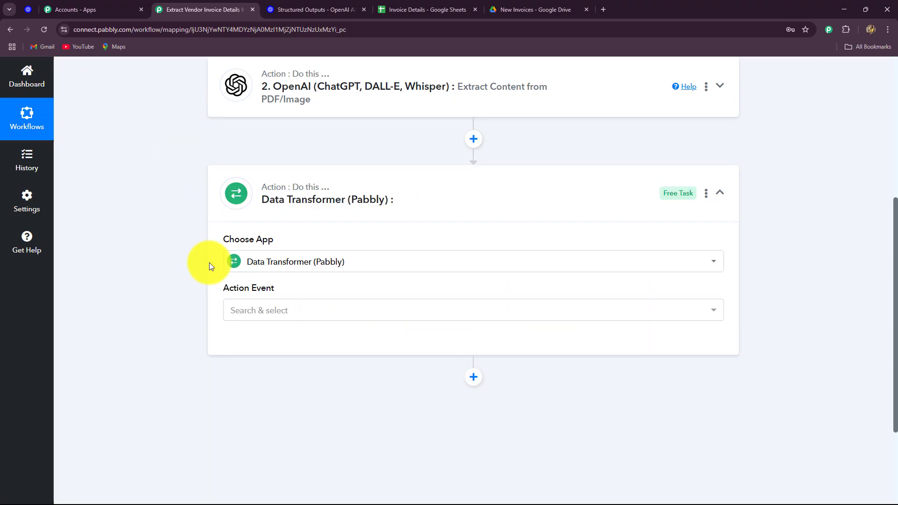
{"action": "scroll", "coordinate": [201, 276], "scroll_direction": "down", "scroll_amount": 3}
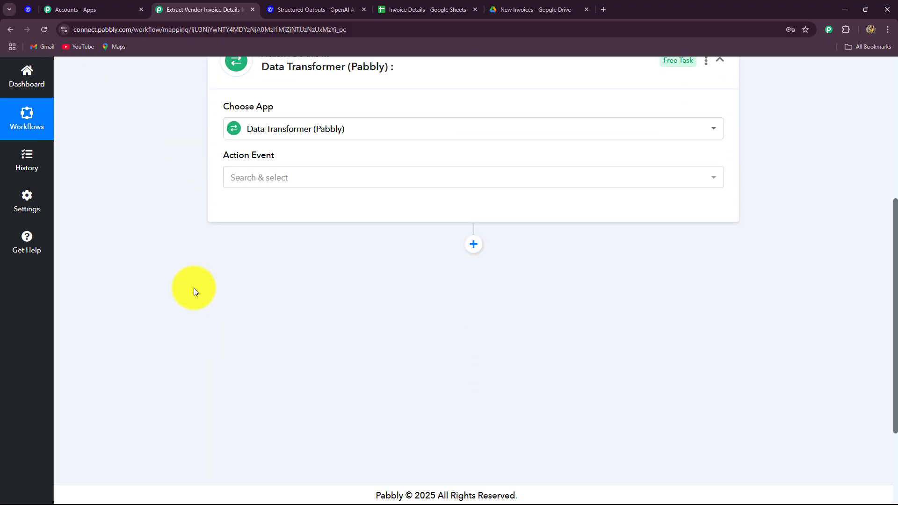
{"action": "left_click", "coordinate": [261, 177]}
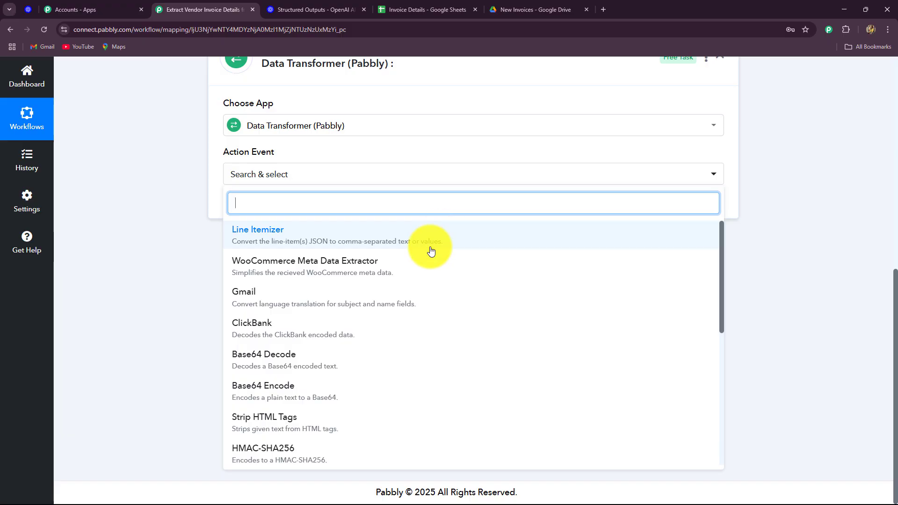
{"action": "left_click", "coordinate": [328, 243]}
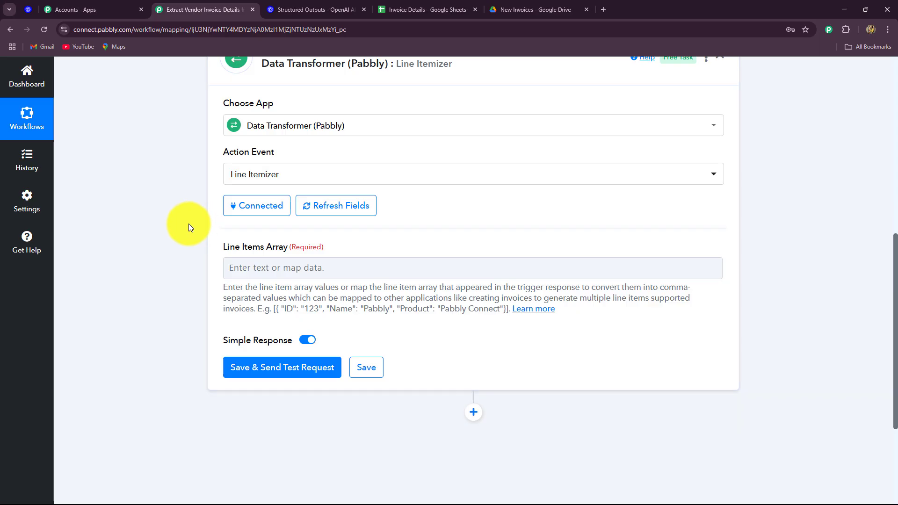
- Map Invoice Items from the OpenAI step into the Line Items Array and save and send a test request
{"action": "scroll", "coordinate": [187, 224], "scroll_direction": "down", "scroll_amount": 2}
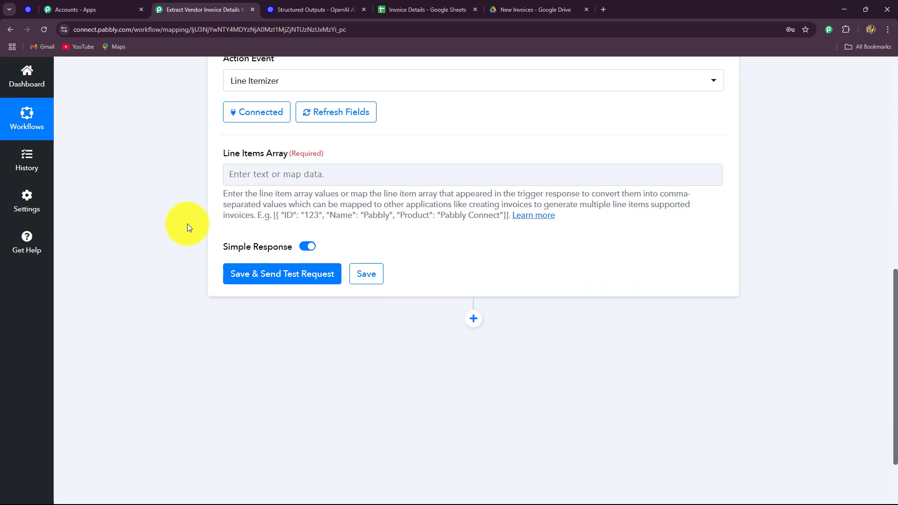
{"action": "left_click", "coordinate": [262, 175]}
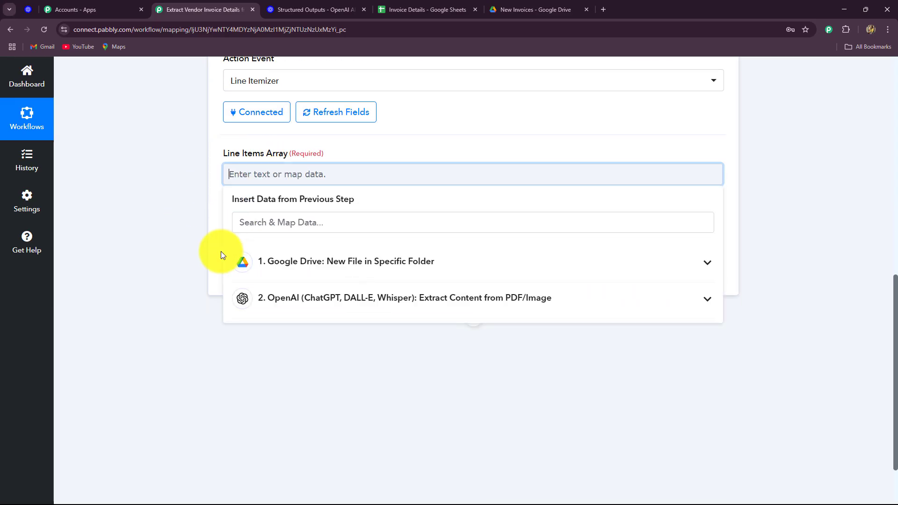
{"action": "left_click", "coordinate": [287, 299]}
{"action": "scroll", "coordinate": [403, 422], "scroll_direction": "down", "scroll_amount": 6}
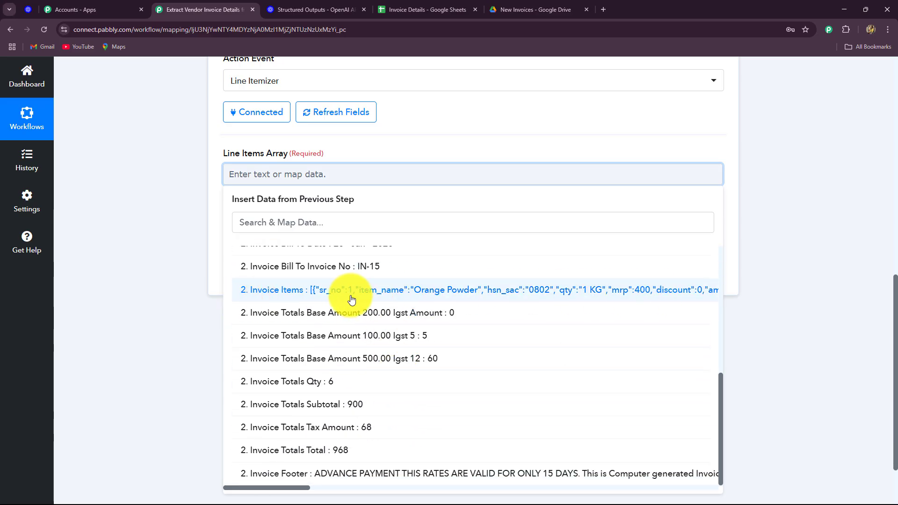
{"action": "left_click", "coordinate": [425, 291]}
{"action": "left_click", "coordinate": [130, 256]}
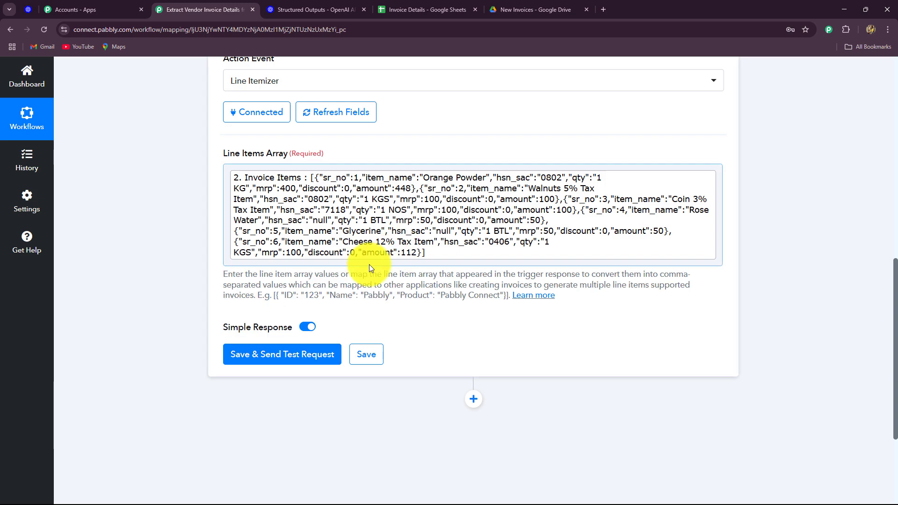
{"action": "scroll", "coordinate": [444, 253], "scroll_direction": "down", "scroll_amount": 2}
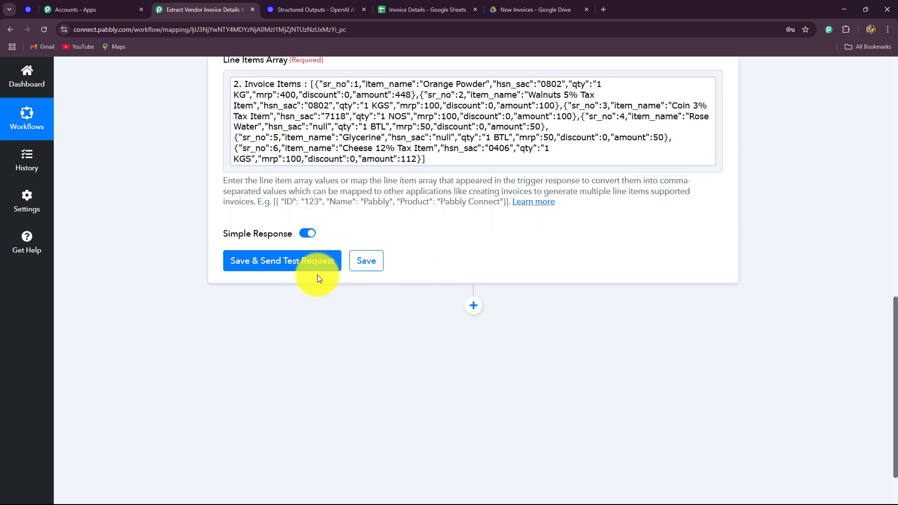
{"action": "left_click", "coordinate": [306, 261]}
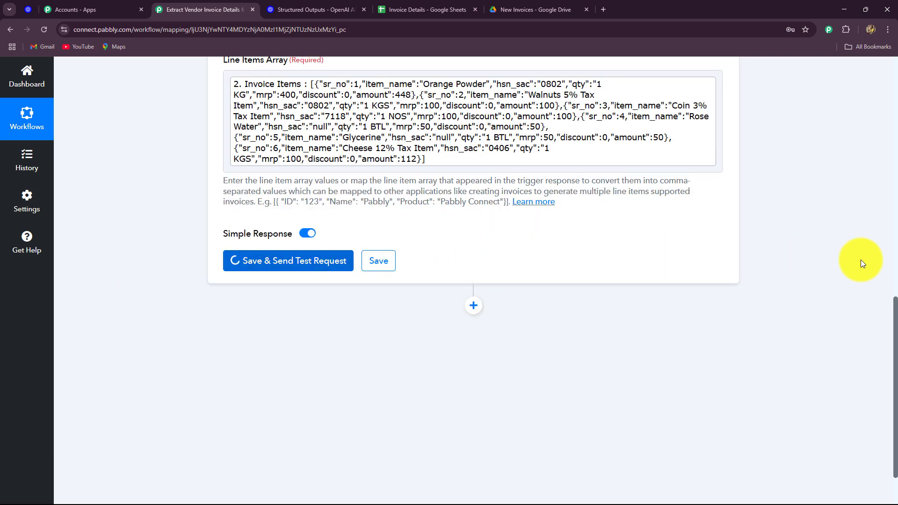
- Review the comma-separated values in the Line Itemizer response, from Sr No and Item Name through Amount
{"action": "scroll", "coordinate": [610, 131], "scroll_direction": "down", "scroll_amount": 3}
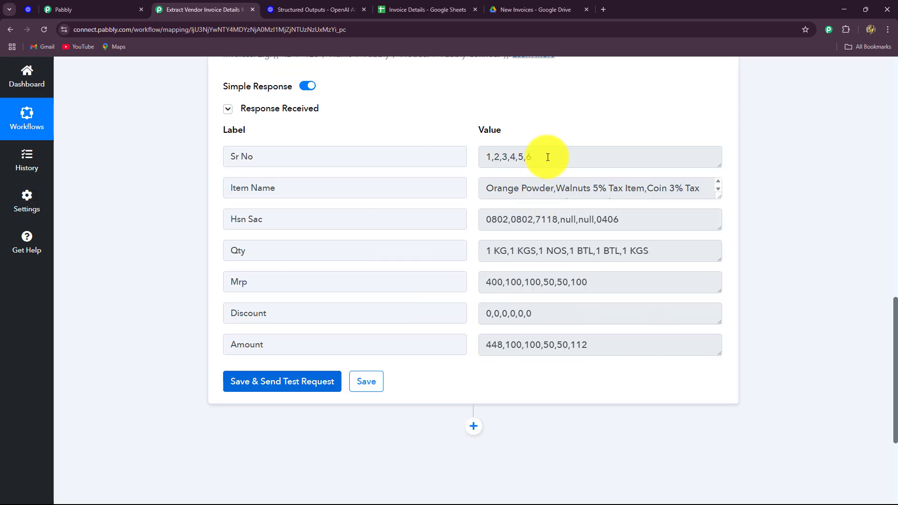
{"action": "left_click_drag", "start_coordinate": [548, 157], "coordinate": [625, 241]}
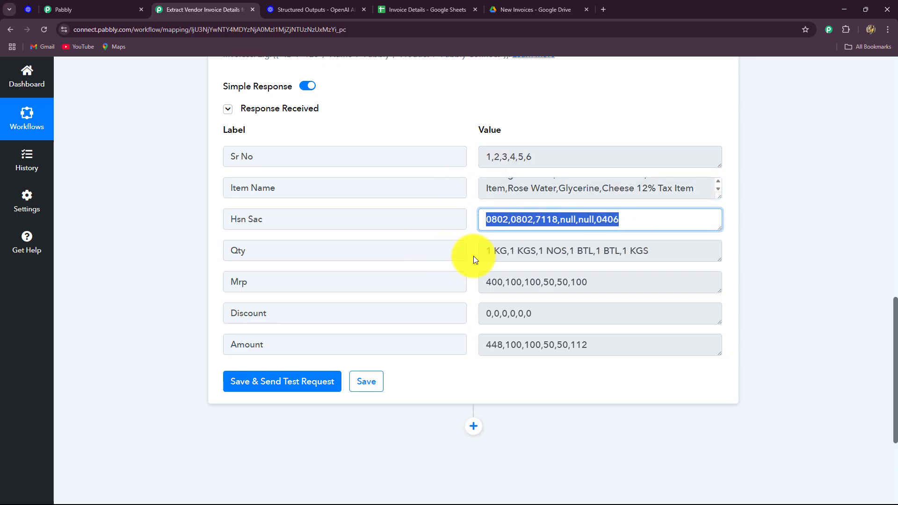
{"action": "left_click_drag", "start_coordinate": [481, 253], "coordinate": [686, 272]}
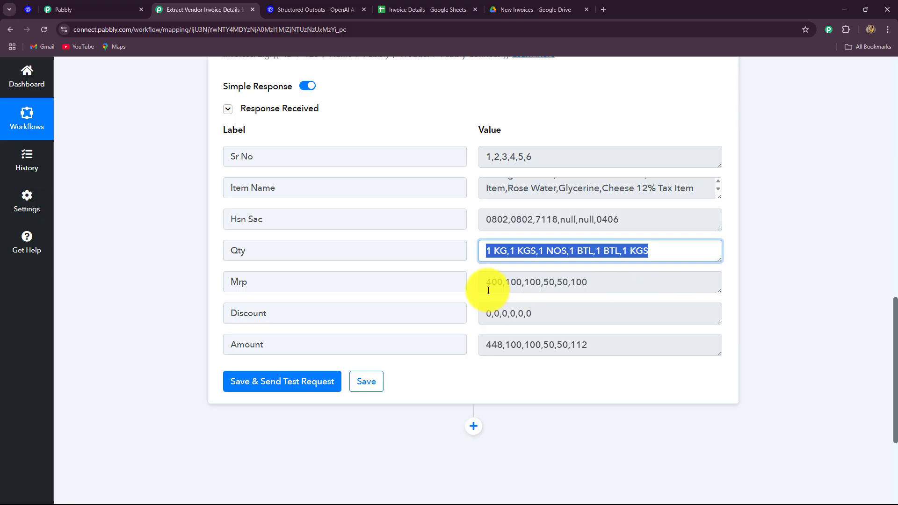
{"action": "left_click_drag", "start_coordinate": [477, 279], "coordinate": [610, 296]}
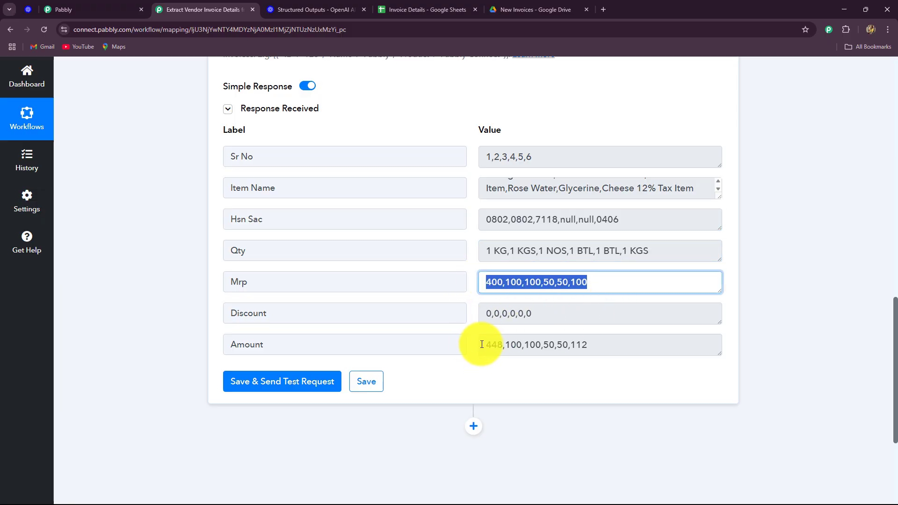
{"action": "left_click_drag", "start_coordinate": [482, 345], "coordinate": [627, 359]}
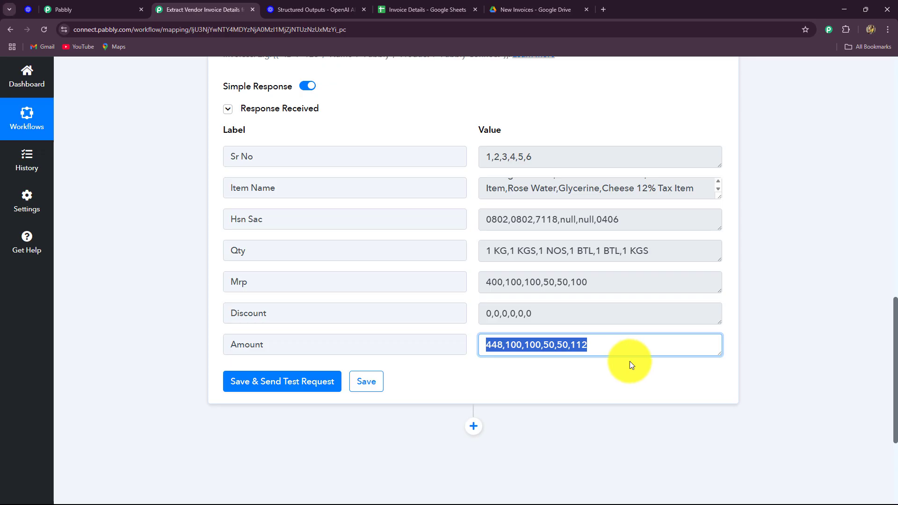
- Review the Hsn Sac values in the Line Itemizer response and check the Invoice Details spreadsheet against them
{"action": "left_click_drag", "start_coordinate": [484, 219], "coordinate": [658, 252]}
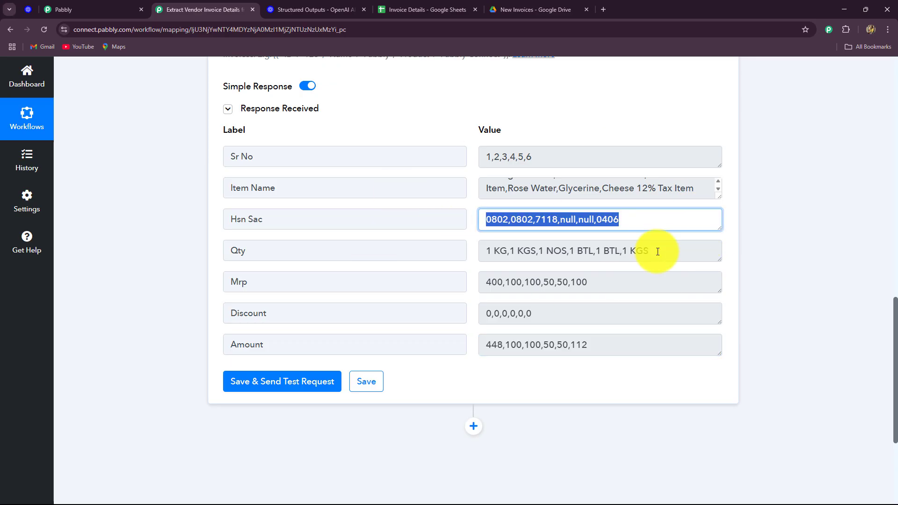
{"action": "left_click", "coordinate": [437, 8]}
{"action": "left_click", "coordinate": [182, 8]}
- Add a fourth action after the Line Itemizer, set its app to Google Sheets, and open its action event choices
{"action": "scroll", "coordinate": [113, 201], "scroll_direction": "down", "scroll_amount": 4}
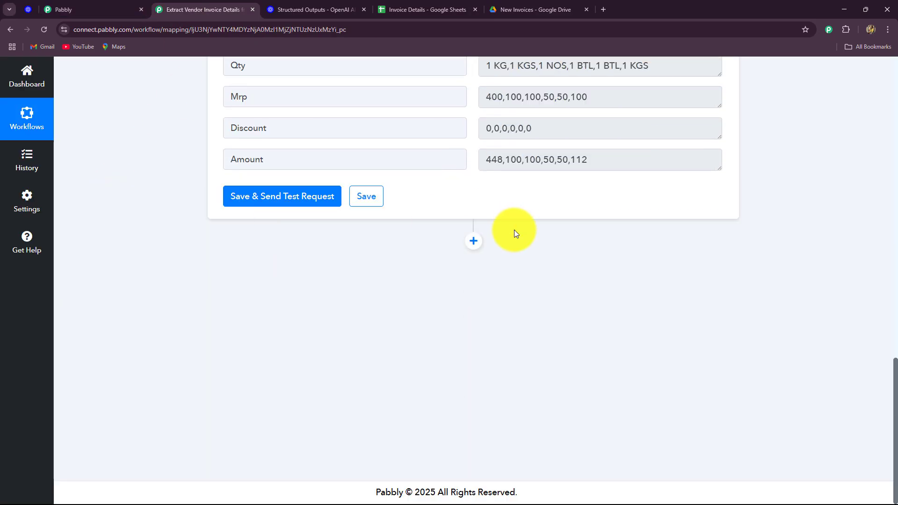
{"action": "left_click", "coordinate": [474, 245]}
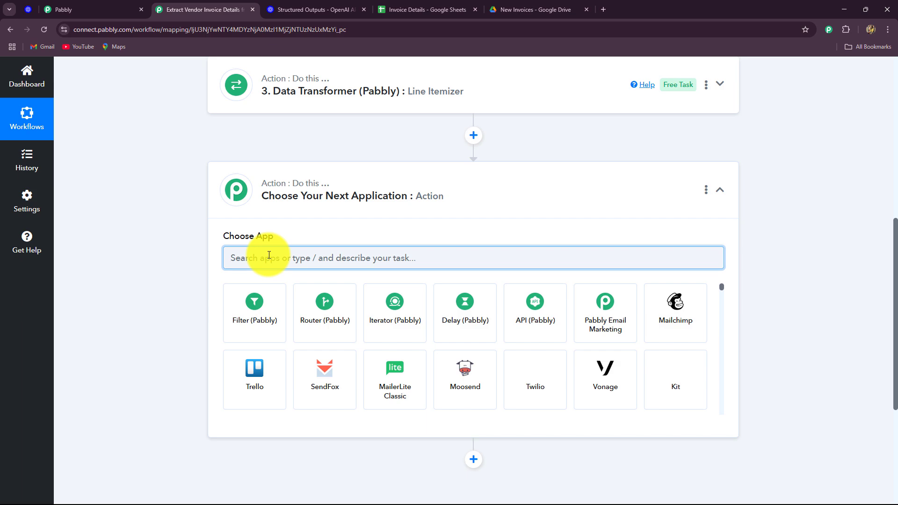
{"action": "type", "text": "Googl"}
{"action": "left_click", "coordinate": [249, 321]}
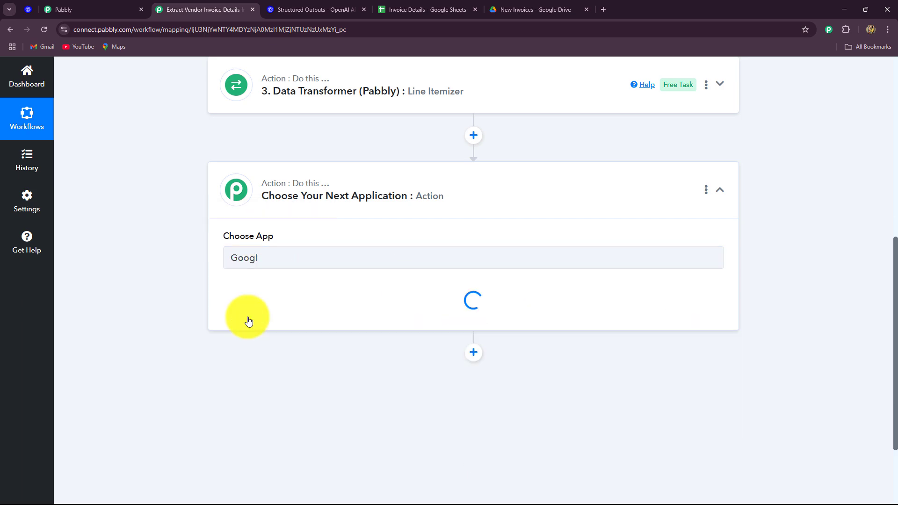
{"action": "left_click", "coordinate": [245, 307]}
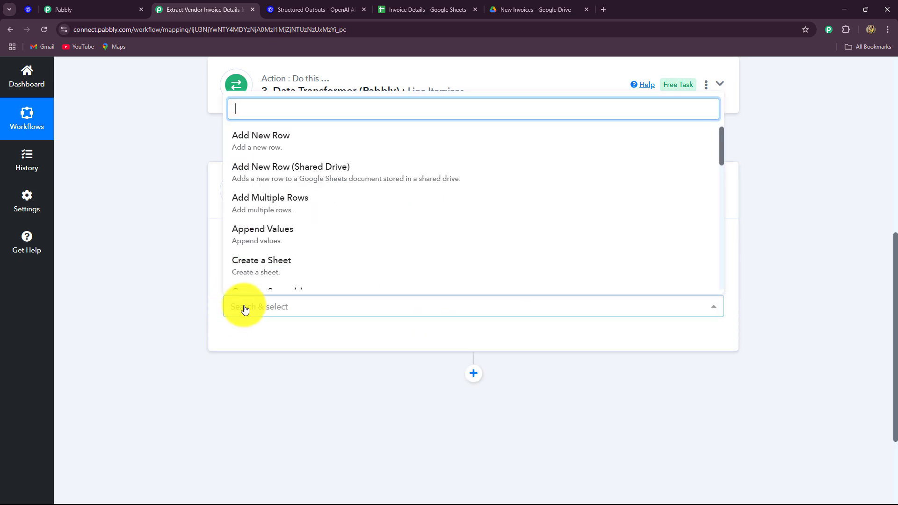
- Set the zoom of the Invoice Details spreadsheet to 125% and return to the Pabbly Connect workflow
{"action": "left_click", "coordinate": [404, 10]}
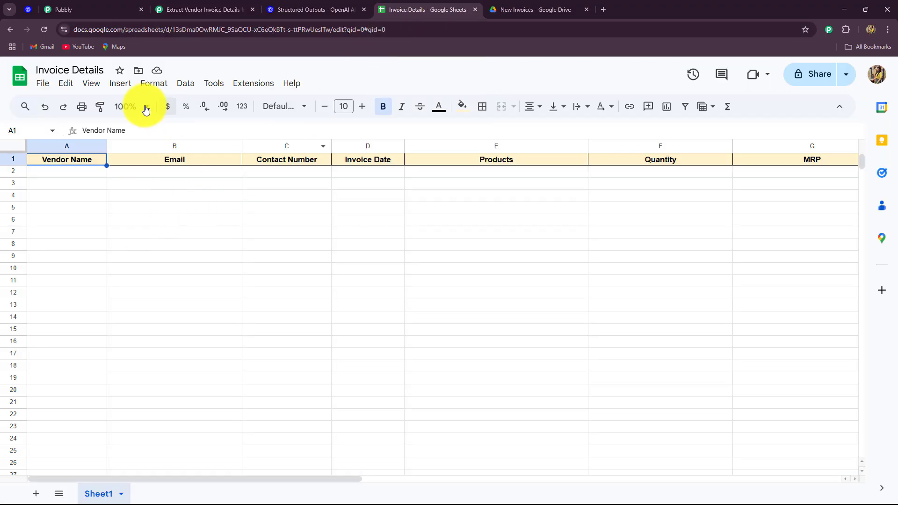
{"action": "left_click", "coordinate": [145, 108]}
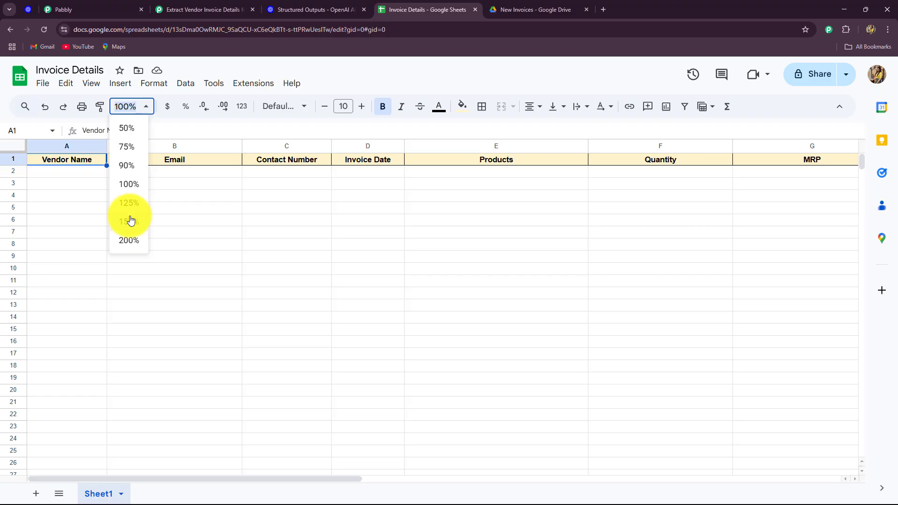
{"action": "left_click", "coordinate": [128, 203]}
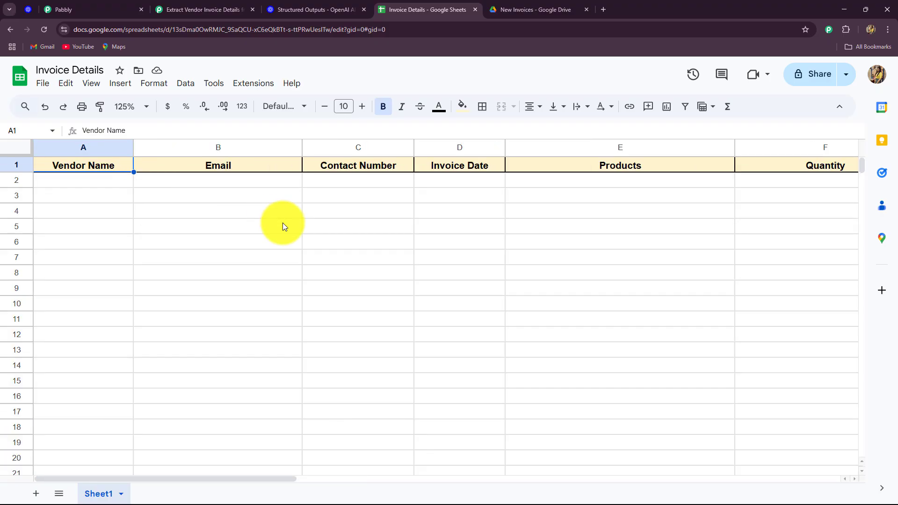
{"action": "left_click", "coordinate": [204, 9]}
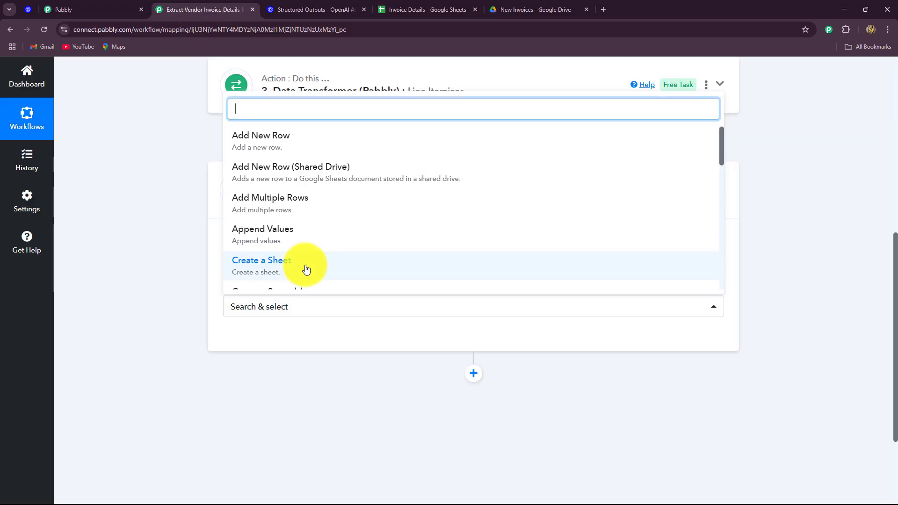
- Choose the Add New Row action event and connect it through the existing connection Google Sheets #38
{"action": "left_click", "coordinate": [252, 141]}
{"action": "scroll", "coordinate": [184, 324], "scroll_direction": "down", "scroll_amount": 2}
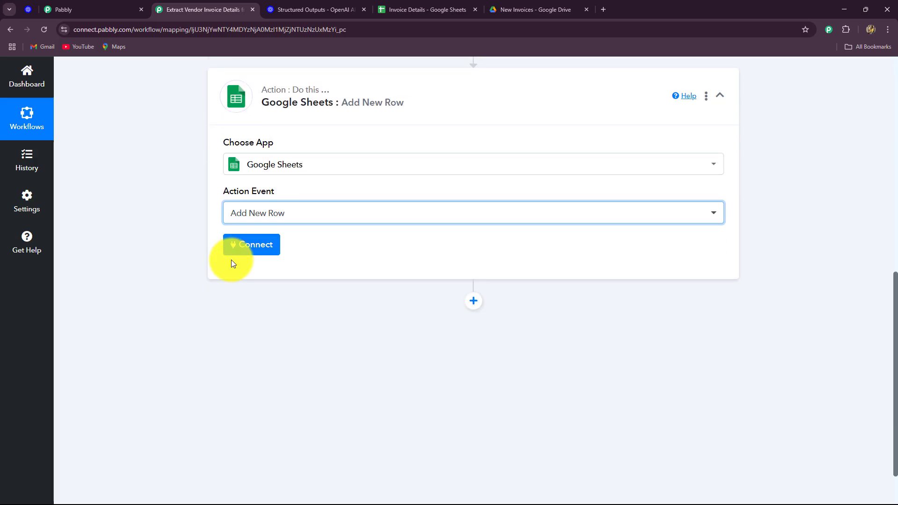
{"action": "left_click", "coordinate": [241, 247]}
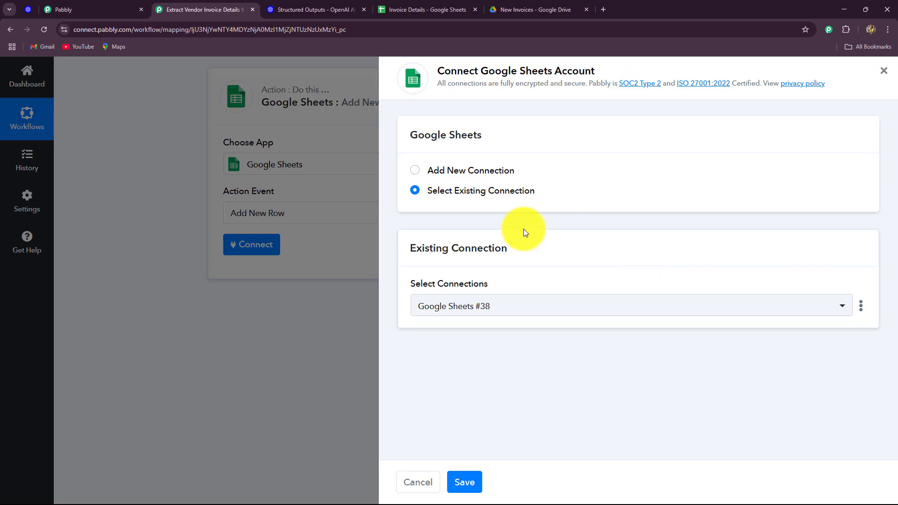
{"action": "left_click", "coordinate": [416, 171]}
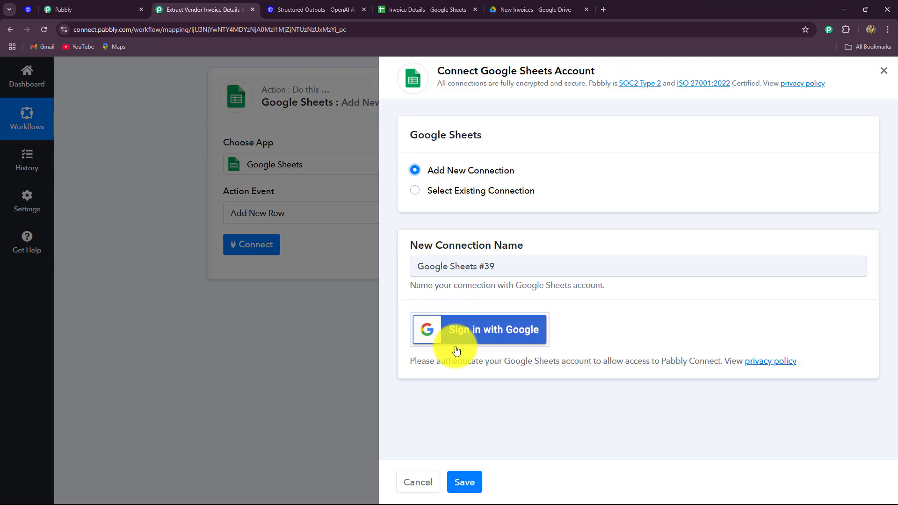
{"action": "left_click", "coordinate": [415, 191]}
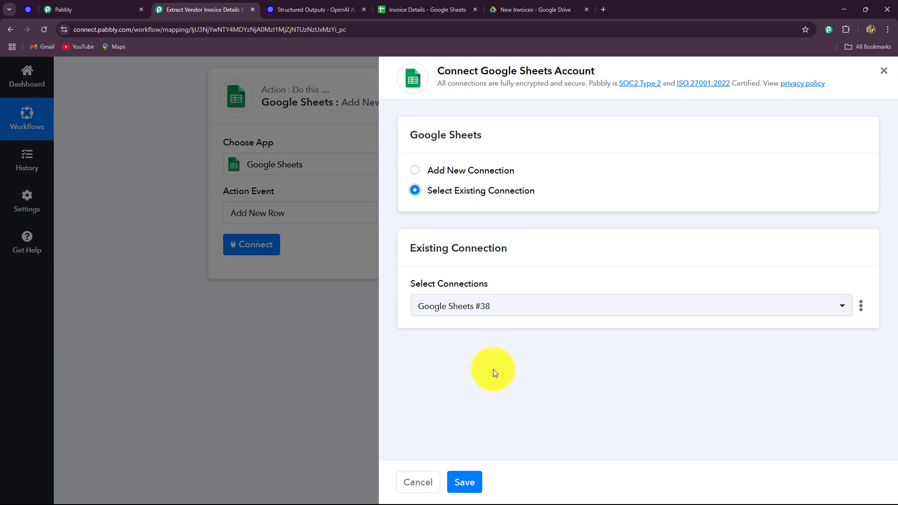
{"action": "left_click", "coordinate": [457, 480]}
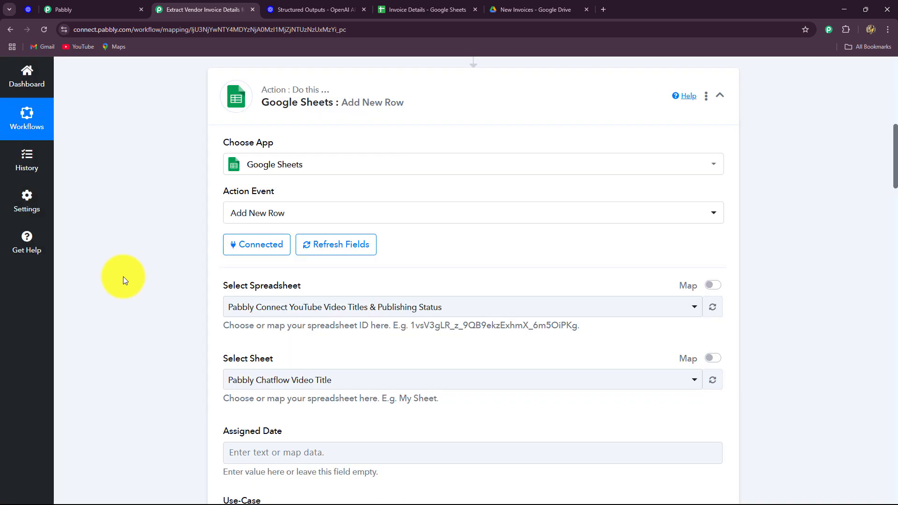
- Select Invoice Details as the target spreadsheet of the Add New Row action
{"action": "scroll", "coordinate": [122, 276], "scroll_direction": "down", "scroll_amount": 3}
{"action": "scroll", "coordinate": [122, 277], "scroll_direction": "up", "scroll_amount": 4}
{"action": "scroll", "coordinate": [123, 277], "scroll_direction": "down", "scroll_amount": 4}
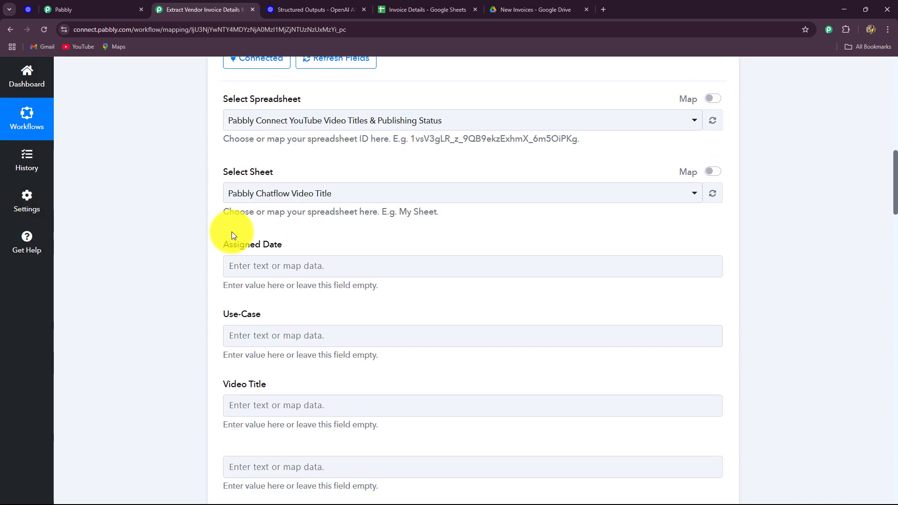
{"action": "left_click", "coordinate": [312, 127]}
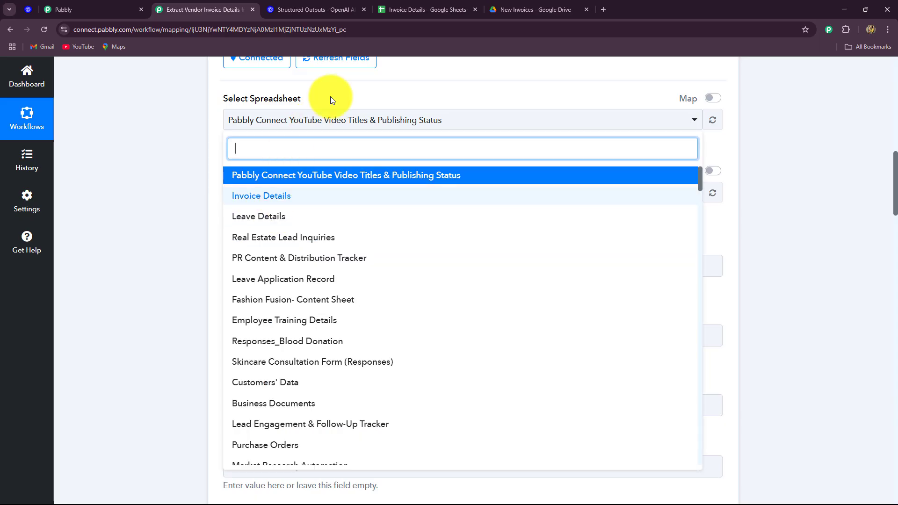
{"action": "left_click", "coordinate": [413, 9]}
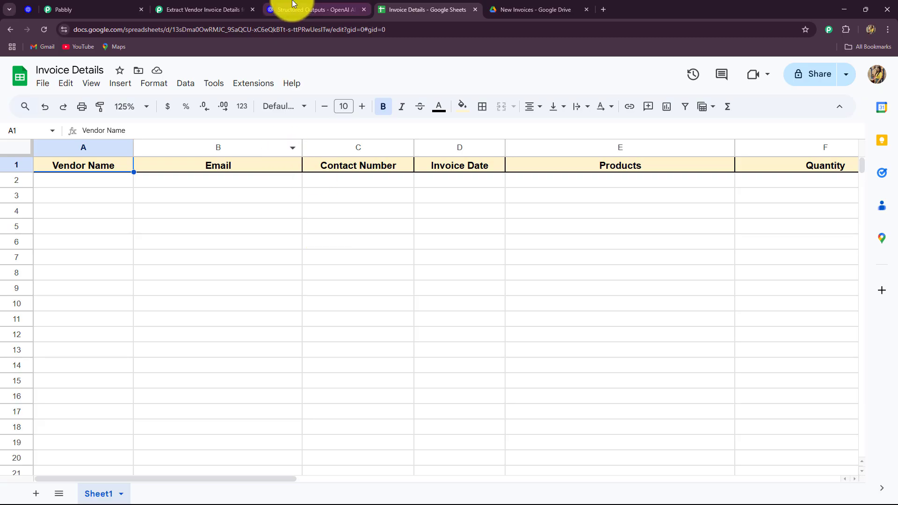
{"action": "left_click", "coordinate": [208, 8]}
{"action": "left_click", "coordinate": [262, 197]}
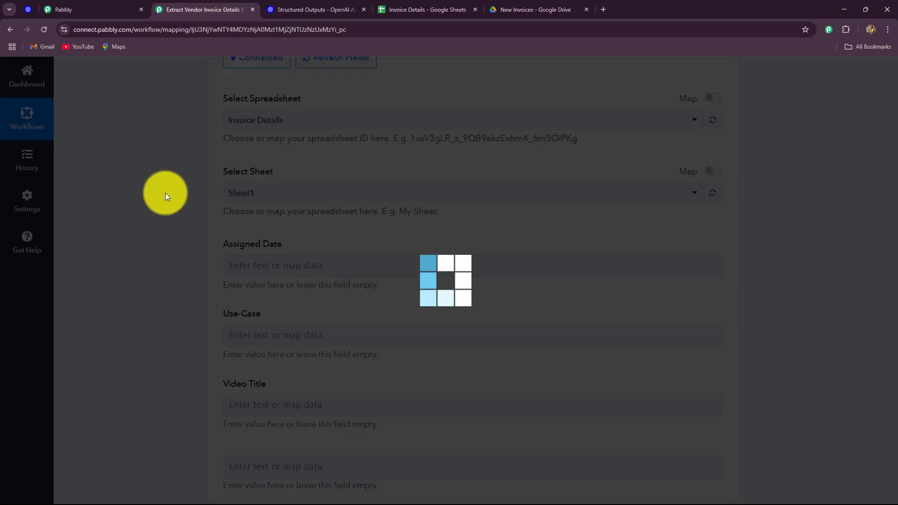
- Compare the Add New Row fields, from Vendor Name through Total Amount, with the column headers in the Invoice Details spreadsheet
{"action": "scroll", "coordinate": [166, 196], "scroll_direction": "down", "scroll_amount": 2}
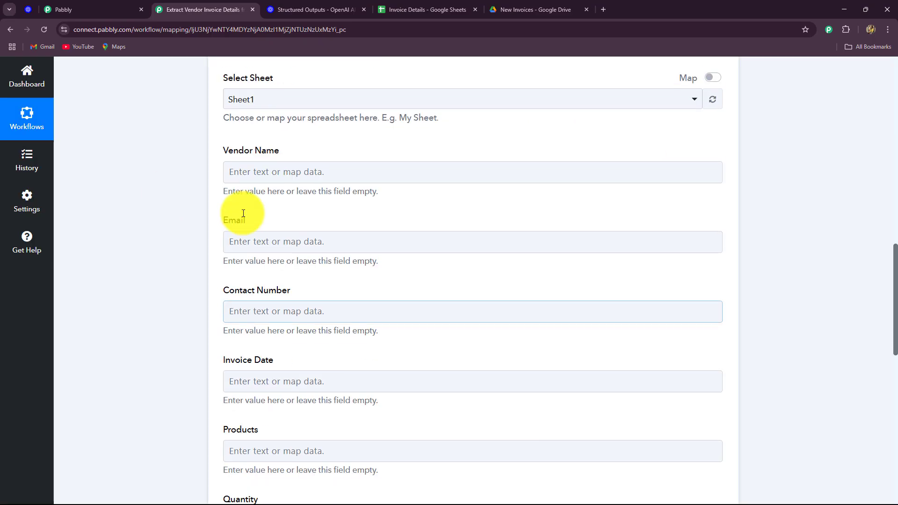
{"action": "left_click", "coordinate": [422, 4]}
{"action": "left_click", "coordinate": [206, 6]}
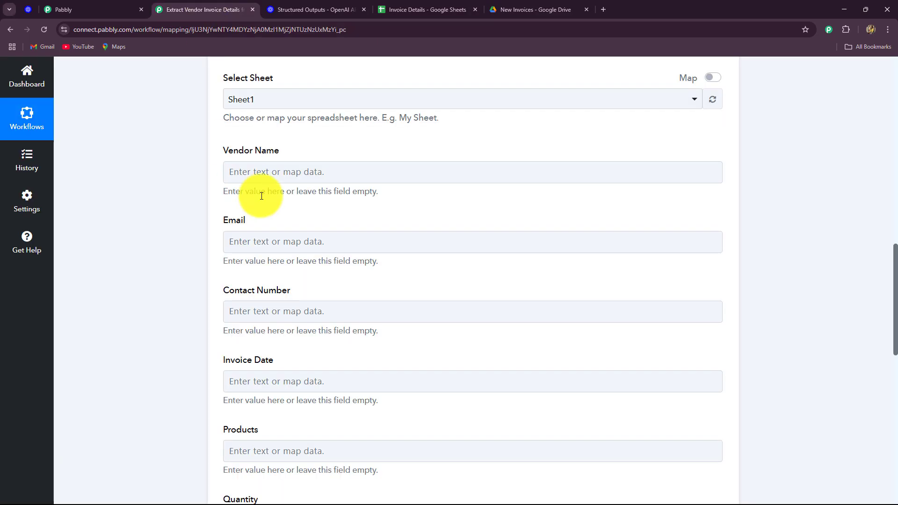
{"action": "left_click", "coordinate": [271, 241]}
{"action": "scroll", "coordinate": [268, 241], "scroll_direction": "down", "scroll_amount": 2}
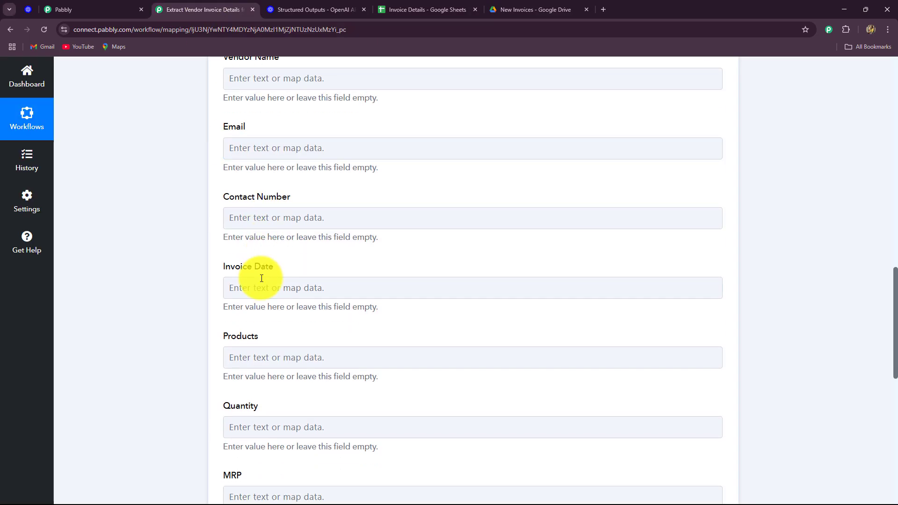
{"action": "scroll", "coordinate": [261, 278], "scroll_direction": "up", "scroll_amount": 2}
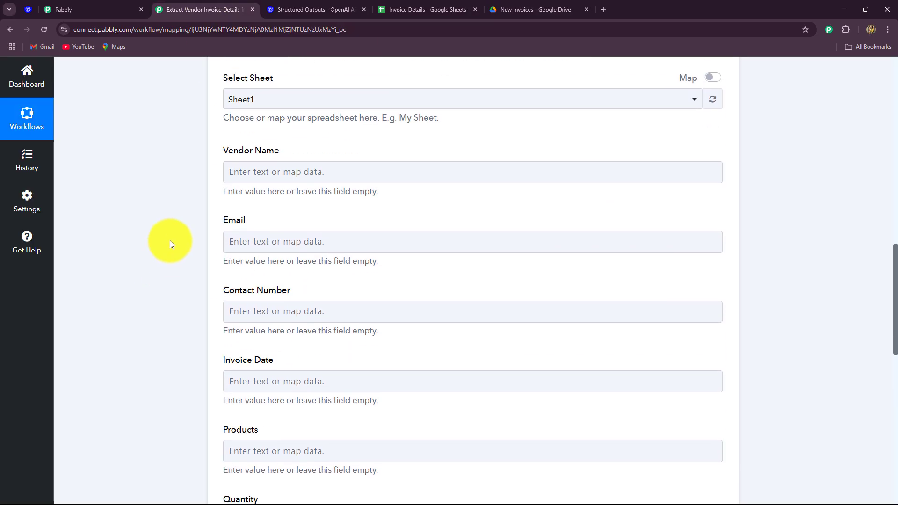
{"action": "scroll", "coordinate": [381, 301], "scroll_direction": "down", "scroll_amount": 4}
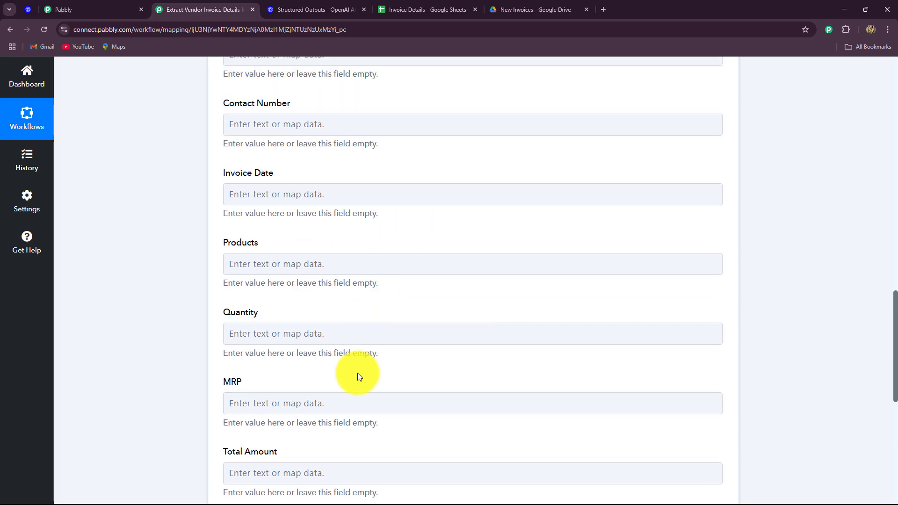
{"action": "scroll", "coordinate": [357, 377], "scroll_direction": "up", "scroll_amount": 4}
{"action": "left_click", "coordinate": [405, 11]}
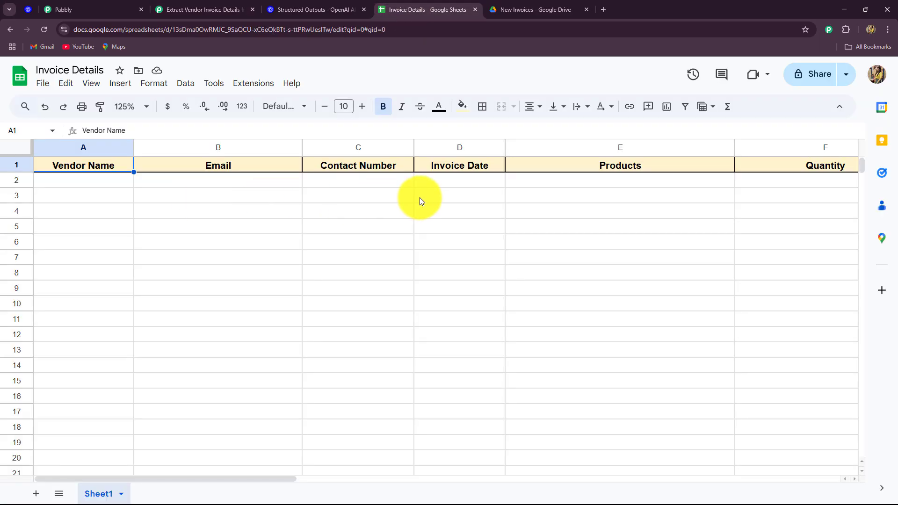
{"action": "left_click", "coordinate": [214, 11]}
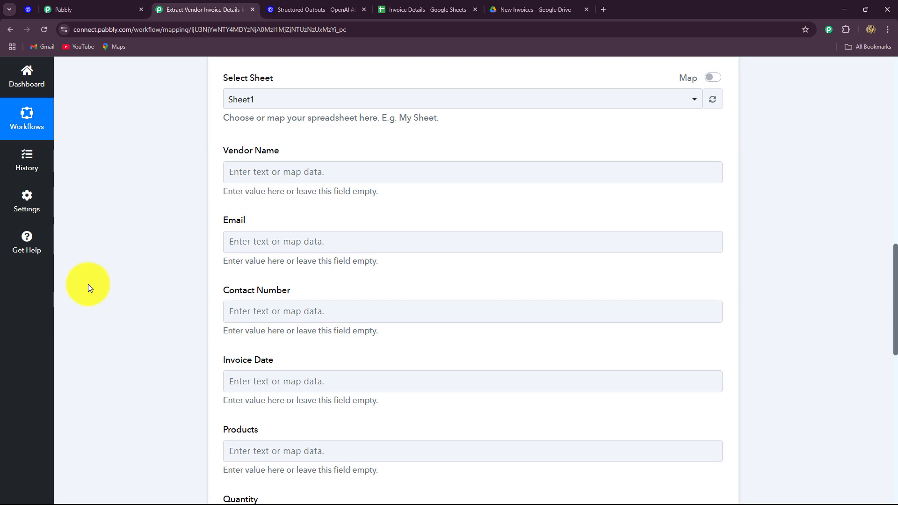
{"action": "scroll", "coordinate": [88, 284], "scroll_direction": "down", "scroll_amount": 4}
{"action": "scroll", "coordinate": [88, 285], "scroll_direction": "down", "scroll_amount": 5}
{"action": "scroll", "coordinate": [88, 284], "scroll_direction": "up", "scroll_amount": 10}
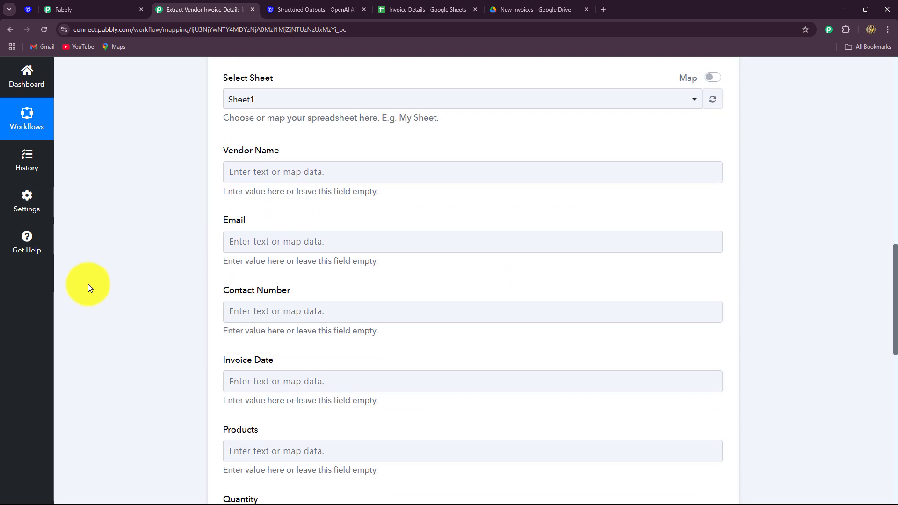
{"action": "left_click", "coordinate": [327, 452]}
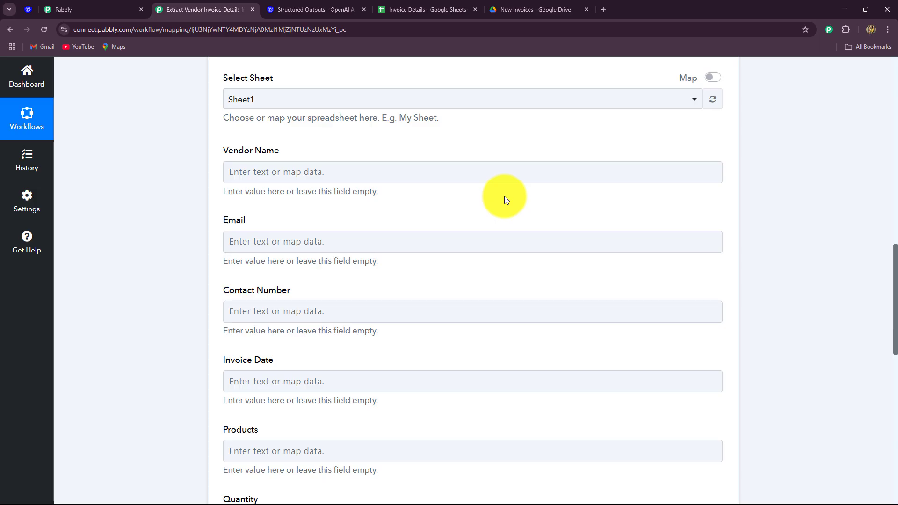
- Map Invoice Company Name from the OpenAI step into the Vendor Name field
{"action": "scroll", "coordinate": [353, 225], "scroll_direction": "down", "scroll_amount": 2}
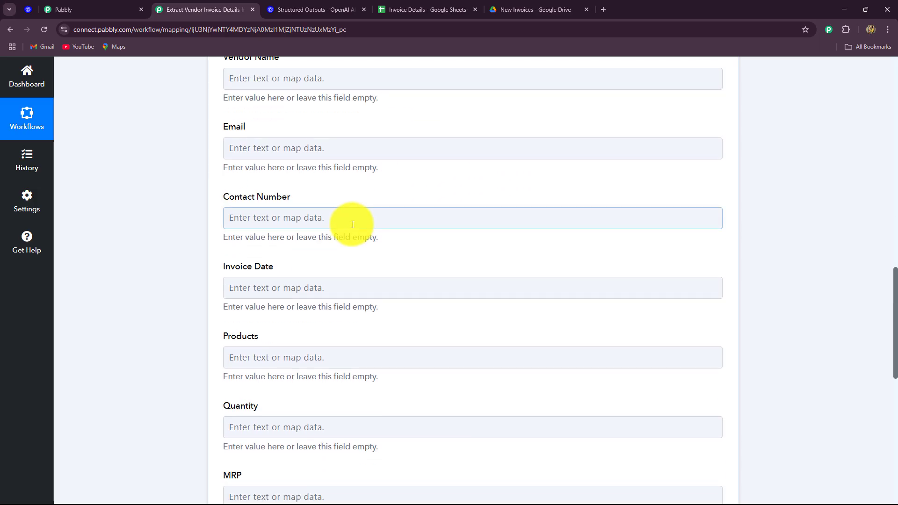
{"action": "left_click", "coordinate": [302, 78]}
{"action": "left_click", "coordinate": [307, 238]}
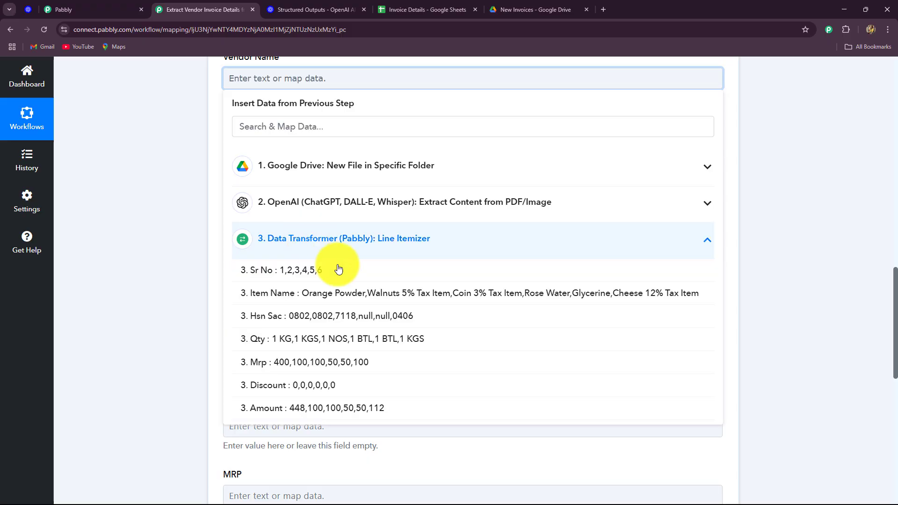
{"action": "left_click", "coordinate": [345, 202]}
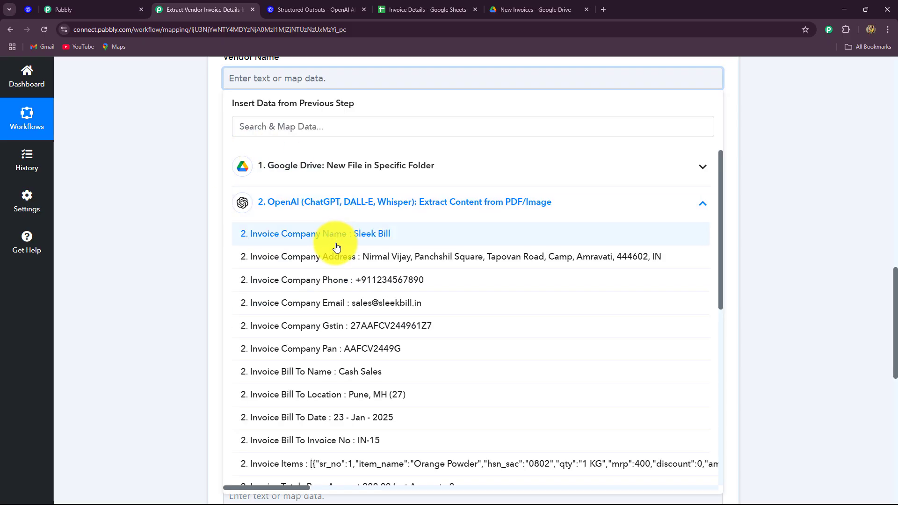
{"action": "left_click", "coordinate": [365, 235]}
{"action": "left_click", "coordinate": [190, 172]}
- Map Invoice Company Email from the OpenAI step into the Email field
{"action": "left_click", "coordinate": [224, 158]}
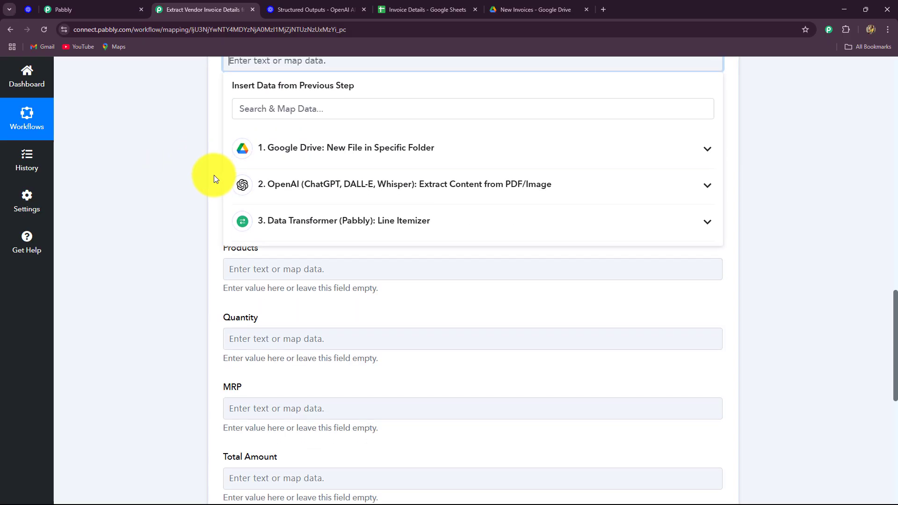
{"action": "left_click", "coordinate": [383, 201]}
{"action": "left_click", "coordinate": [381, 286]}
{"action": "left_click", "coordinate": [139, 189]}
- Map Invoice Company Phone from the OpenAI step into the Contact Number field
{"action": "left_click", "coordinate": [276, 127]}
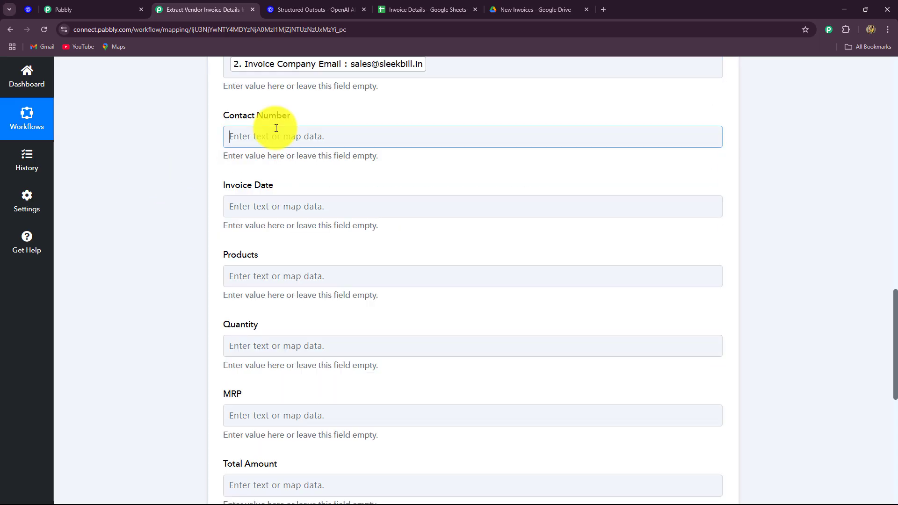
{"action": "left_click", "coordinate": [330, 164]}
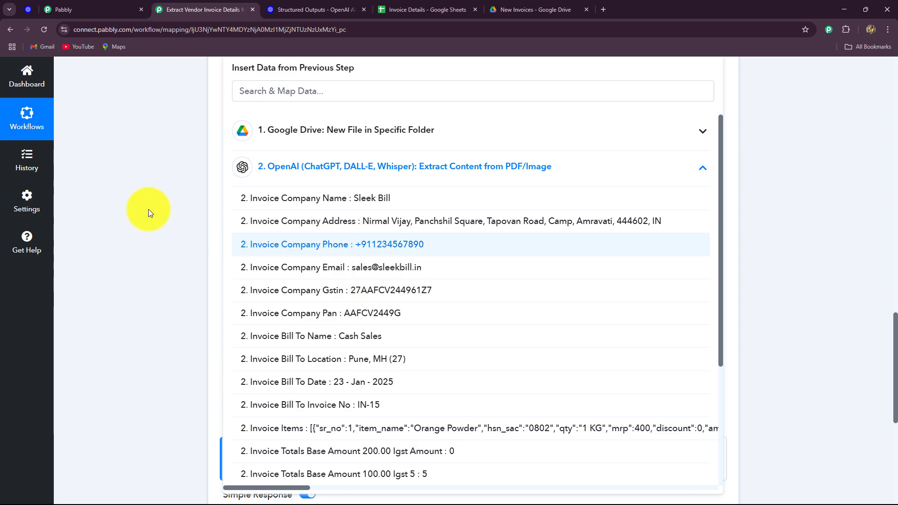
{"action": "left_click", "coordinate": [148, 209]}
{"action": "scroll", "coordinate": [178, 181], "scroll_direction": "down", "scroll_amount": 2}
{"action": "scroll", "coordinate": [216, 147], "scroll_direction": "up", "scroll_amount": 2}
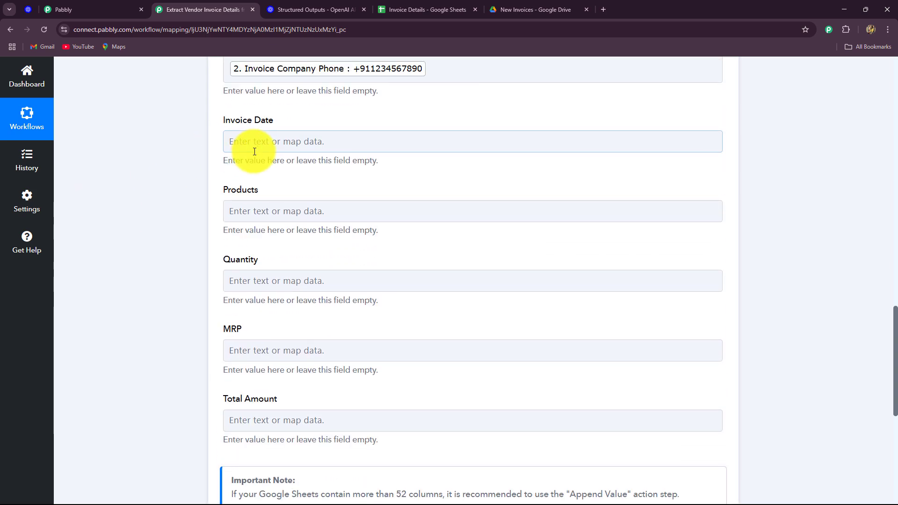
- Map Invoice Bill To Date from the OpenAI step into the Invoice Date field
{"action": "left_click", "coordinate": [255, 151]}
{"action": "left_click", "coordinate": [318, 260]}
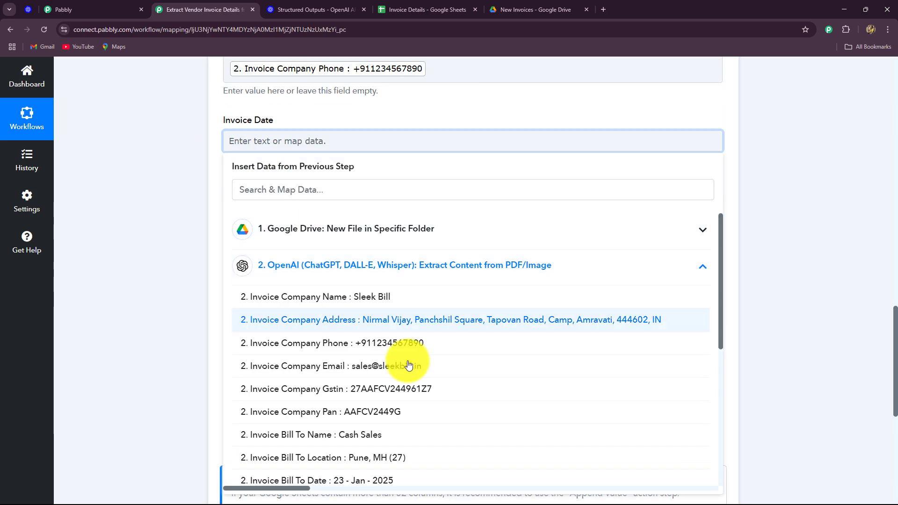
{"action": "left_click", "coordinate": [372, 480]}
{"action": "left_click", "coordinate": [169, 311]}
- Map Item Name from the Line Itemizer step into the Products field
{"action": "scroll", "coordinate": [175, 252], "scroll_direction": "down", "scroll_amount": 2}
{"action": "left_click", "coordinate": [284, 116]}
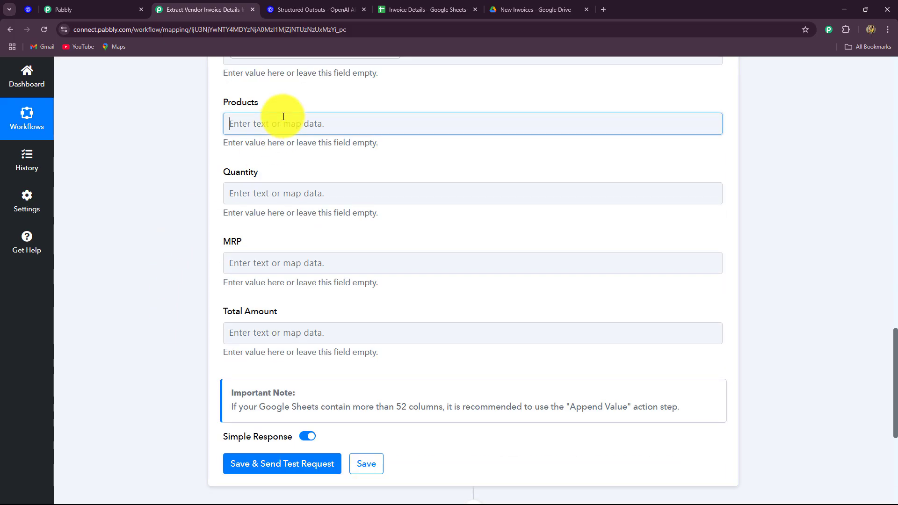
{"action": "left_click", "coordinate": [327, 285]}
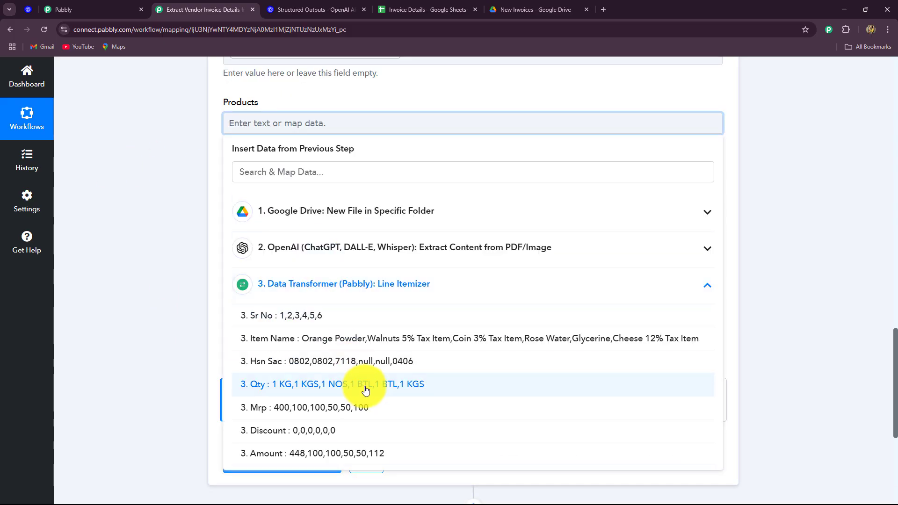
{"action": "left_click", "coordinate": [405, 341]}
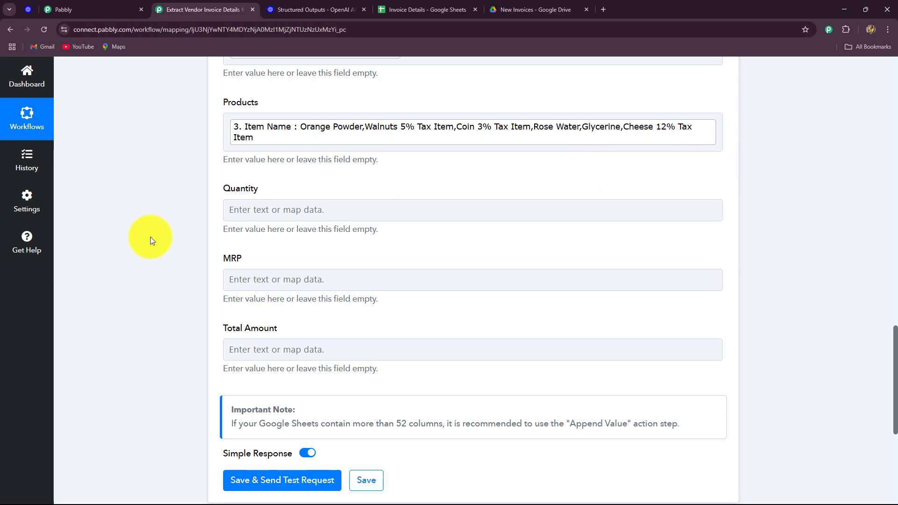
- Map Qty from the Line Itemizer step into the Quantity field
{"action": "scroll", "coordinate": [150, 237], "scroll_direction": "down", "scroll_amount": 2}
{"action": "left_click", "coordinate": [250, 121]}
{"action": "left_click", "coordinate": [191, 135]}
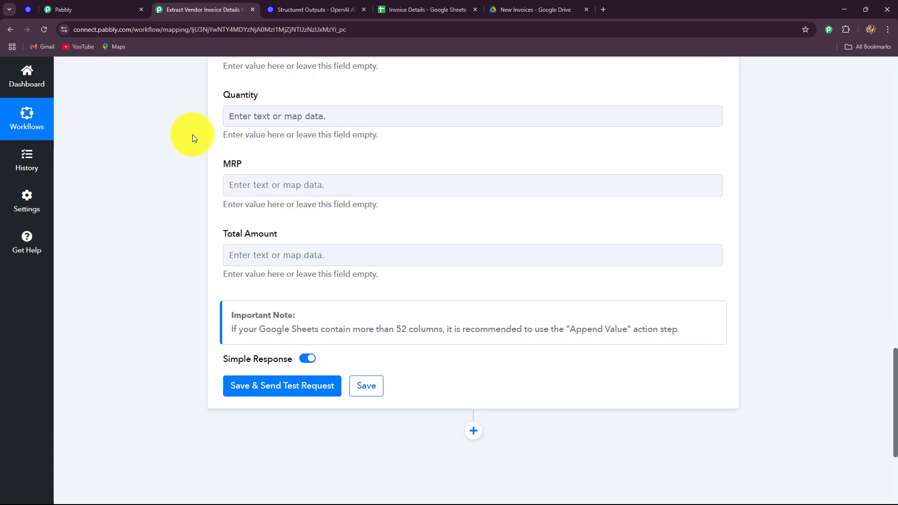
{"action": "scroll", "coordinate": [388, 137], "scroll_direction": "up", "scroll_amount": 4}
{"action": "scroll", "coordinate": [124, 241], "scroll_direction": "down", "scroll_amount": 4}
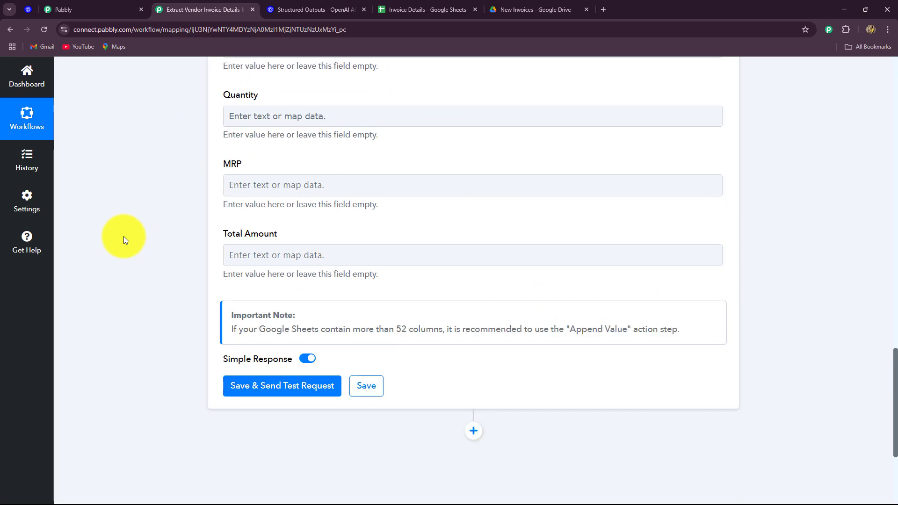
{"action": "left_click", "coordinate": [251, 120]}
{"action": "left_click", "coordinate": [339, 276]}
{"action": "left_click", "coordinate": [321, 372]}
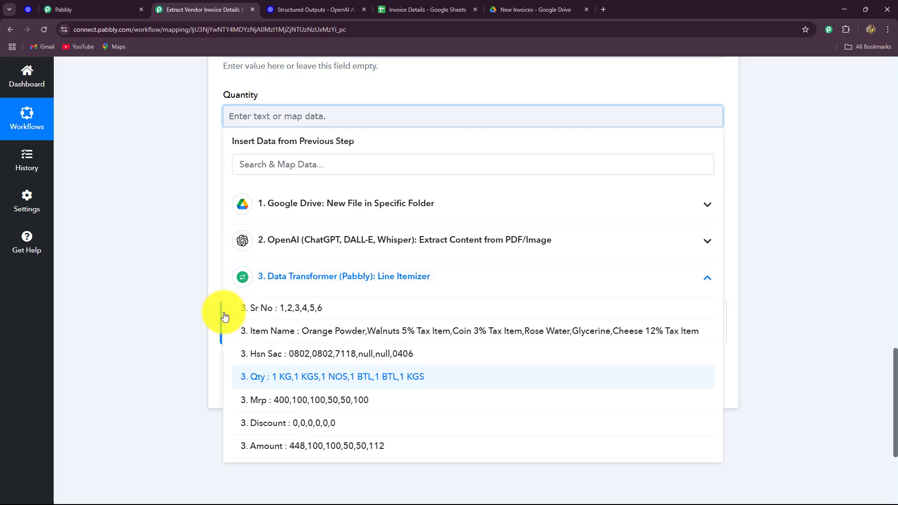
- Map Mrp from the Line Itemizer step into the MRP field
{"action": "left_click", "coordinate": [290, 201]}
{"action": "scroll", "coordinate": [310, 181], "scroll_direction": "down", "scroll_amount": 4}
{"action": "left_click", "coordinate": [311, 178]}
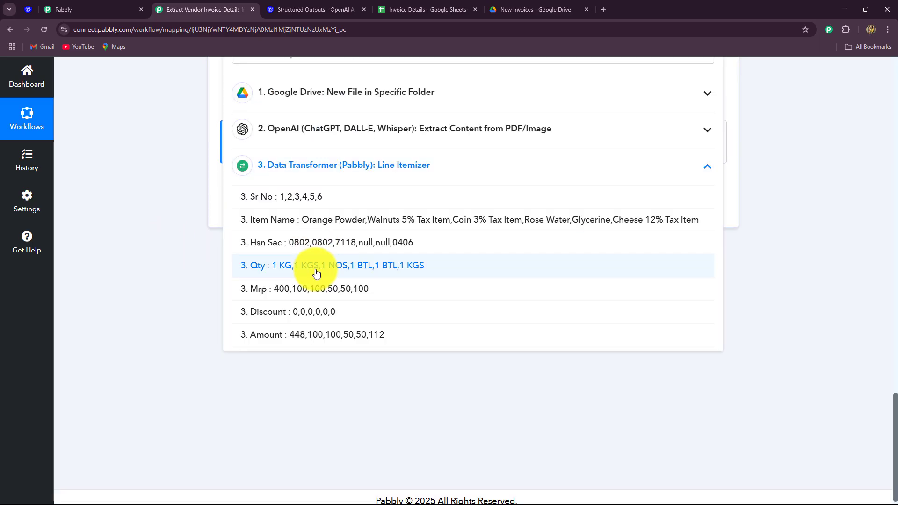
{"action": "left_click", "coordinate": [302, 298]}
- Map Invoice Totals Total from the OpenAI step into the Total Amount field
{"action": "left_click", "coordinate": [246, 140]}
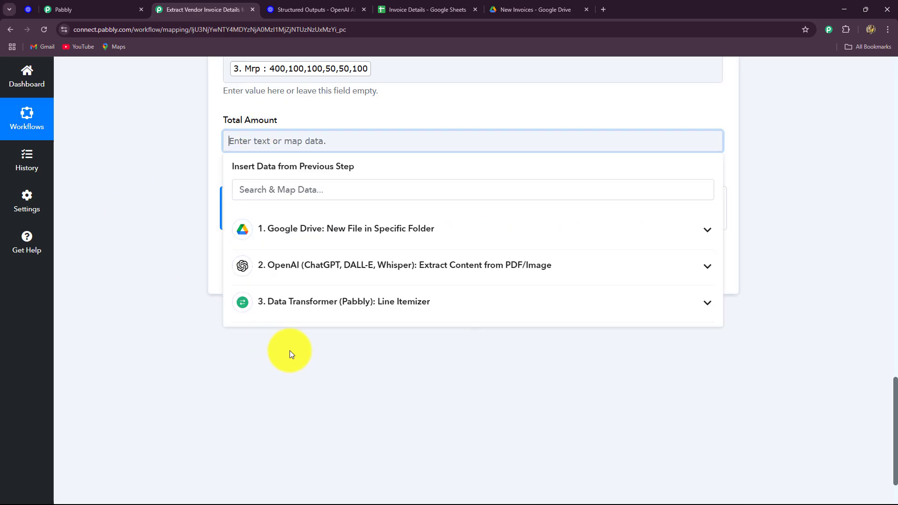
{"action": "left_click", "coordinate": [286, 303]}
{"action": "scroll", "coordinate": [341, 446], "scroll_direction": "down", "scroll_amount": 2}
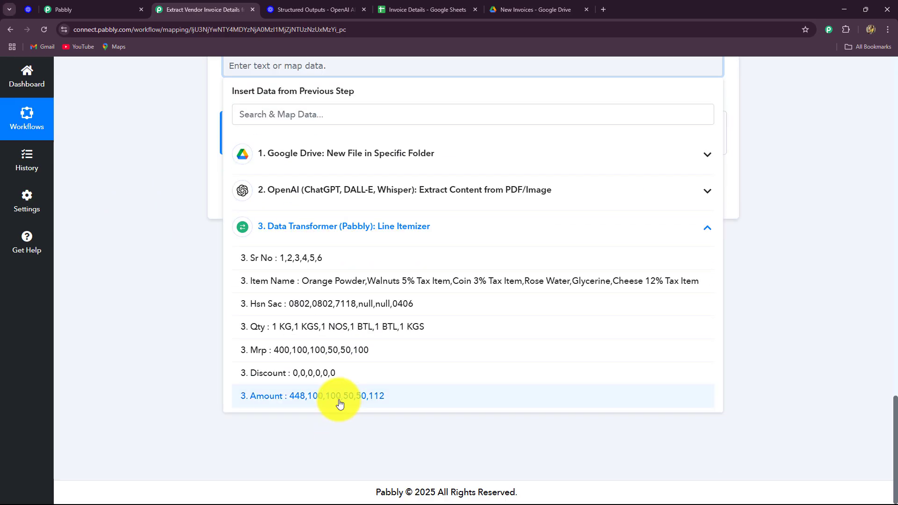
{"action": "left_click", "coordinate": [291, 226]}
{"action": "left_click", "coordinate": [305, 191]}
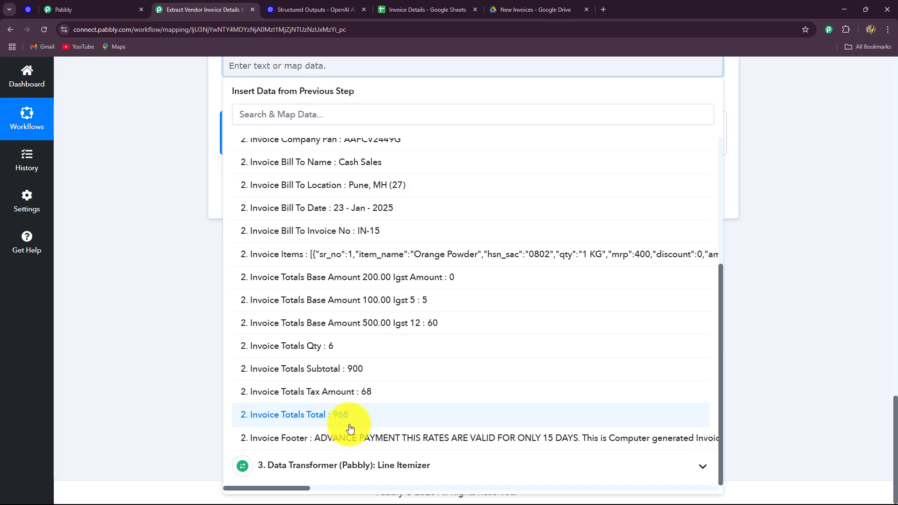
{"action": "left_click", "coordinate": [348, 416]}
{"action": "left_click", "coordinate": [116, 293]}
- Save the Add New Row step with a test request, and check the mapped fields and the received response
{"action": "scroll", "coordinate": [178, 278], "scroll_direction": "up", "scroll_amount": 5}
{"action": "scroll", "coordinate": [178, 279], "scroll_direction": "down", "scroll_amount": 5}
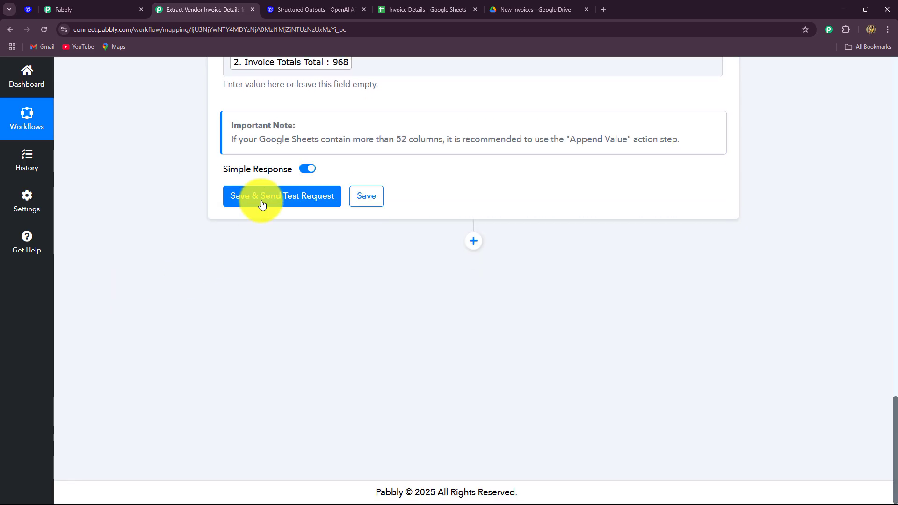
{"action": "left_click", "coordinate": [265, 198]}
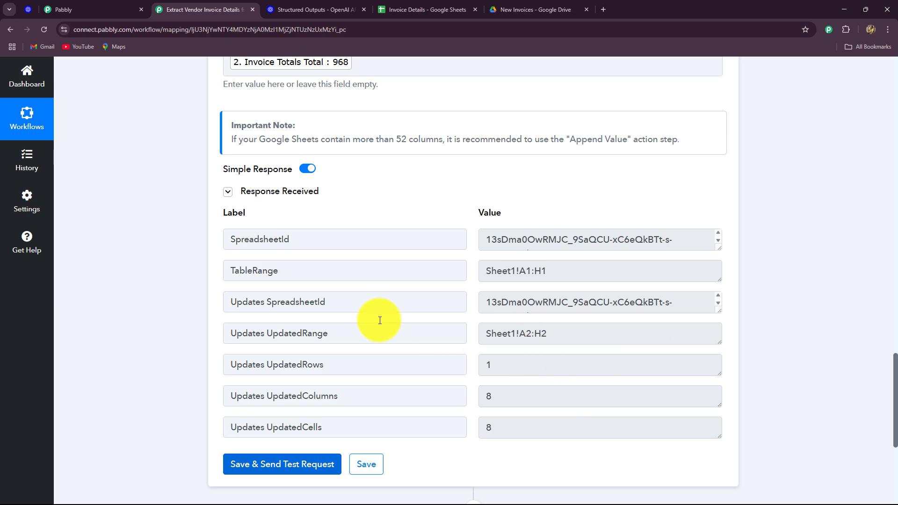
{"action": "scroll", "coordinate": [164, 191], "scroll_direction": "up", "scroll_amount": 10}
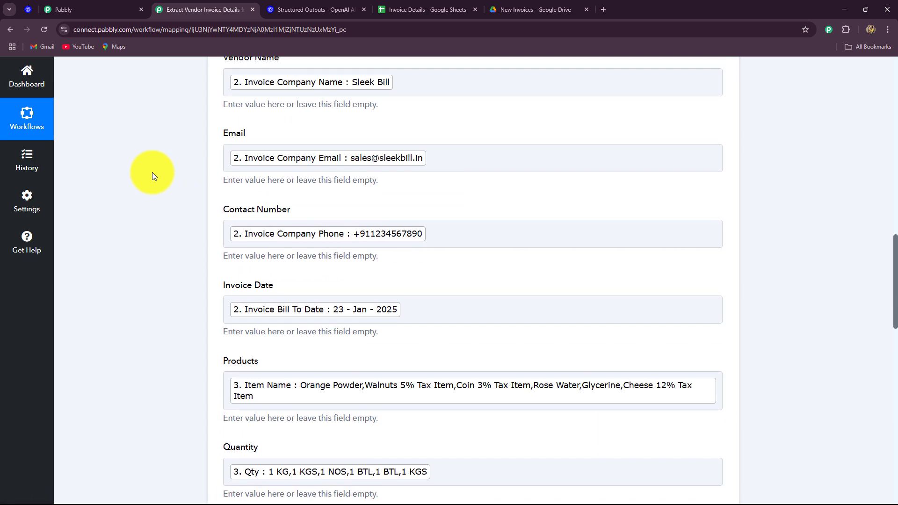
{"action": "scroll", "coordinate": [152, 177], "scroll_direction": "down", "scroll_amount": 10}
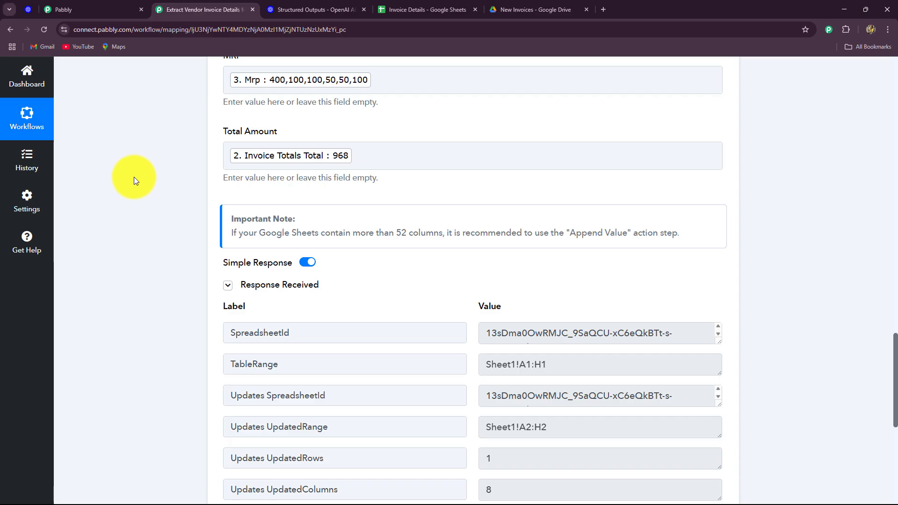
{"action": "scroll", "coordinate": [135, 181], "scroll_direction": "up", "scroll_amount": 10}
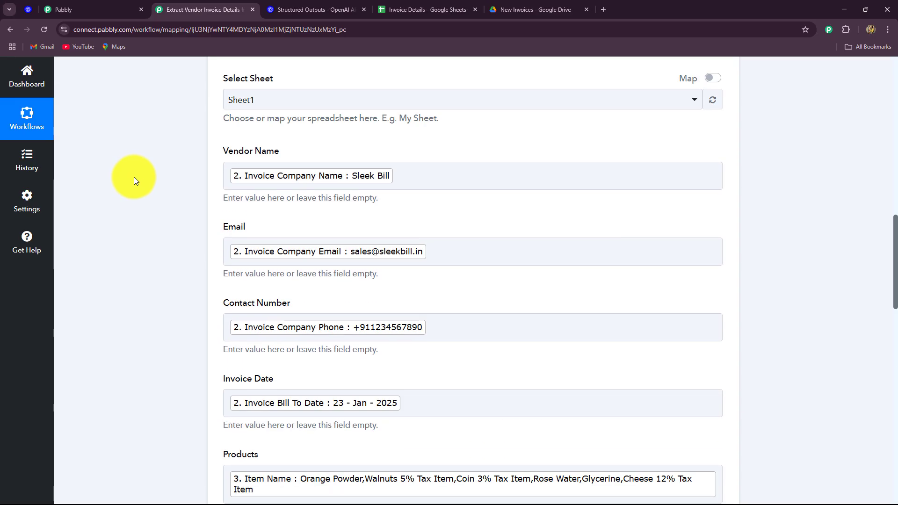
{"action": "scroll", "coordinate": [133, 189], "scroll_direction": "down", "scroll_amount": 15}
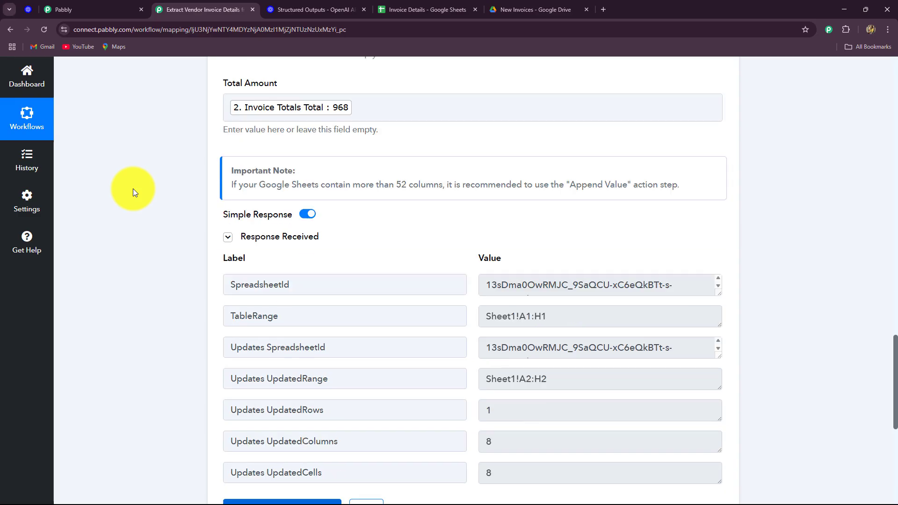
{"action": "scroll", "coordinate": [133, 189], "scroll_direction": "up", "scroll_amount": 2}
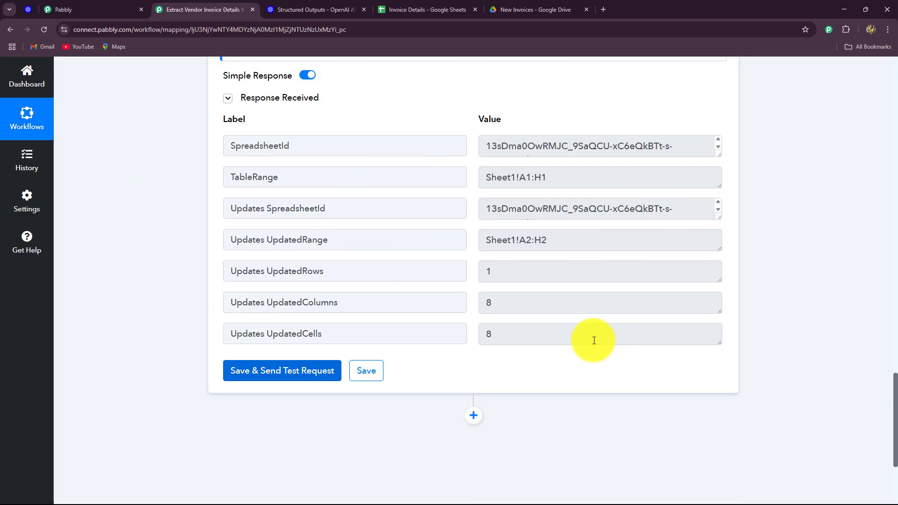
{"action": "left_click_drag", "start_coordinate": [561, 182], "coordinate": [475, 184]}
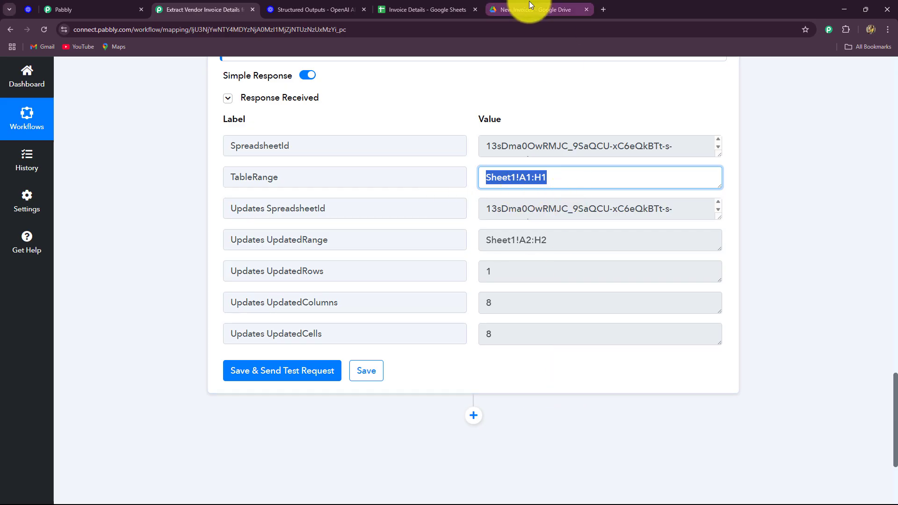
- In the Invoice Details spreadsheet, remove the cream background from row 2 and wrap its Products text, checking the row through Total Amount
{"action": "left_click", "coordinate": [402, 11]}
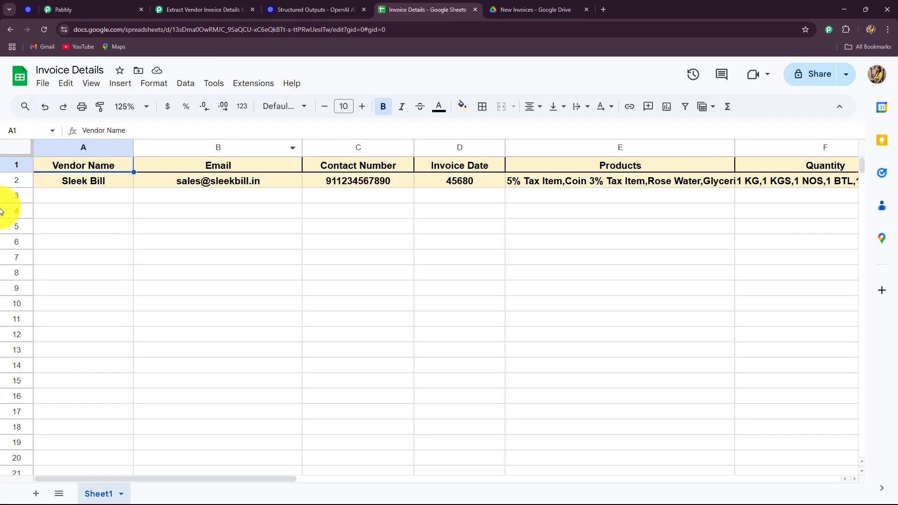
{"action": "left_click", "coordinate": [21, 180]}
{"action": "left_click", "coordinate": [535, 106]}
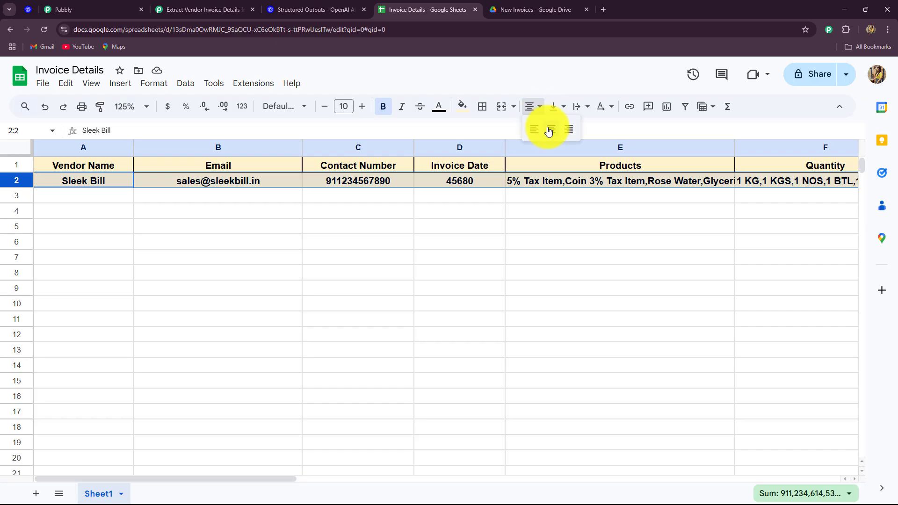
{"action": "left_click", "coordinate": [539, 133]}
{"action": "left_click", "coordinate": [462, 106]}
{"action": "left_click", "coordinate": [577, 150]}
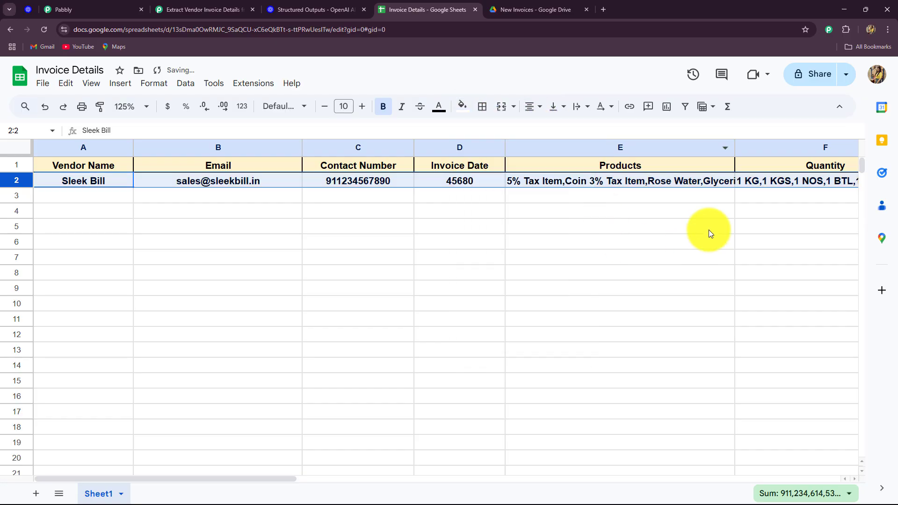
{"action": "key", "text": "ctrl+c"}
{"action": "left_click", "coordinate": [731, 182]}
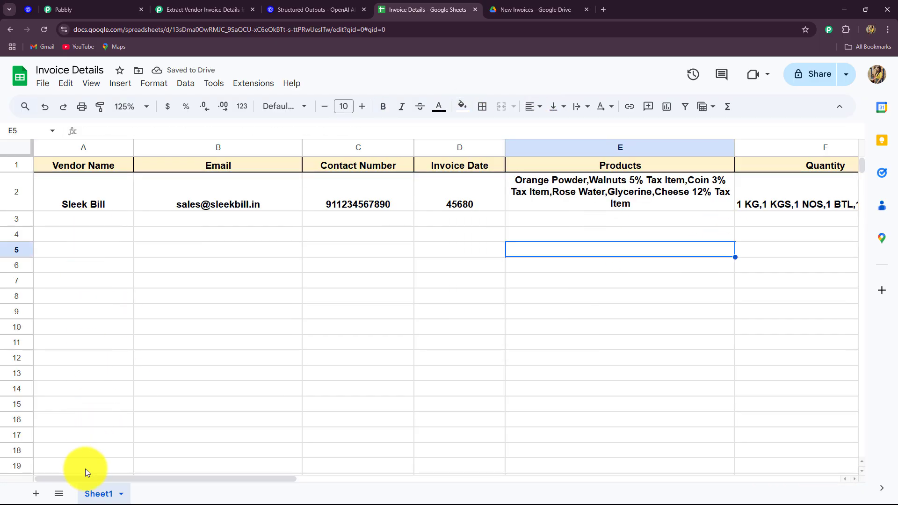
{"action": "left_click_drag", "start_coordinate": [77, 478], "coordinate": [293, 501]}
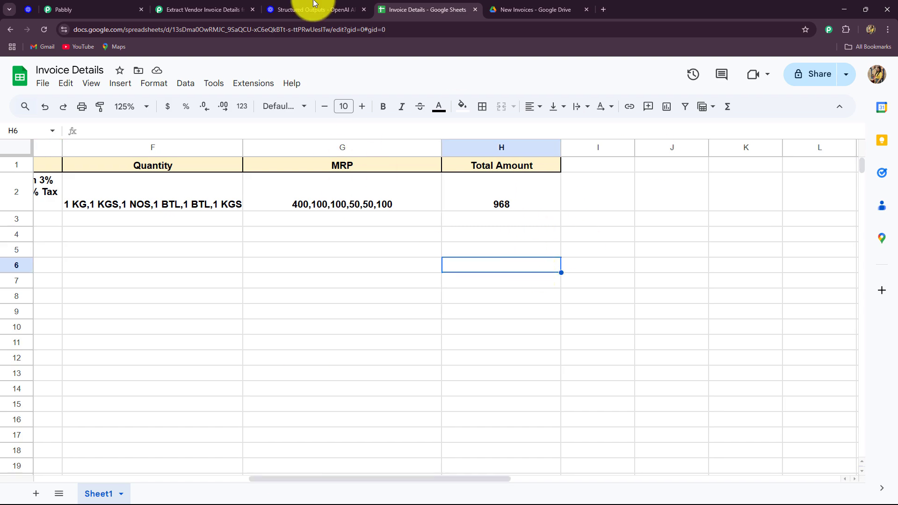
- Return to the Pabbly Connect workflow and collapse the Google Sheets Add New Row step
{"action": "left_click", "coordinate": [218, 12]}
{"action": "scroll", "coordinate": [784, 322], "scroll_direction": "up", "scroll_amount": 10}
{"action": "scroll", "coordinate": [785, 317], "scroll_direction": "up", "scroll_amount": 15}
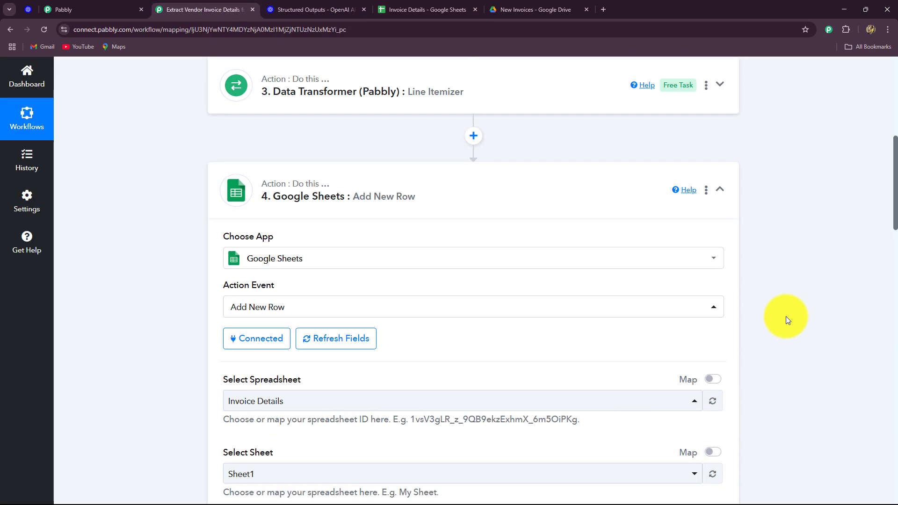
{"action": "scroll", "coordinate": [772, 337], "scroll_direction": "down", "scroll_amount": 3}
{"action": "left_click", "coordinate": [732, 384]}
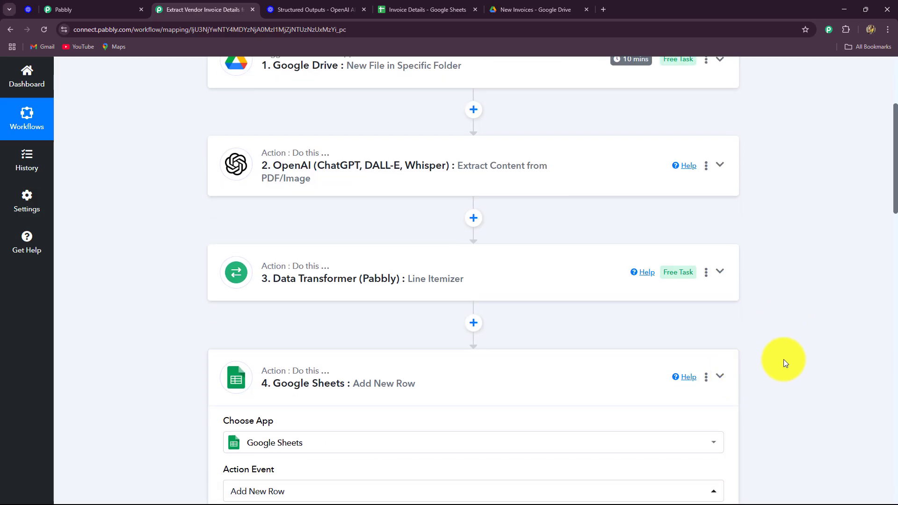
{"action": "scroll", "coordinate": [803, 338], "scroll_direction": "up", "scroll_amount": 4}
{"action": "scroll", "coordinate": [803, 340], "scroll_direction": "down", "scroll_amount": 1}
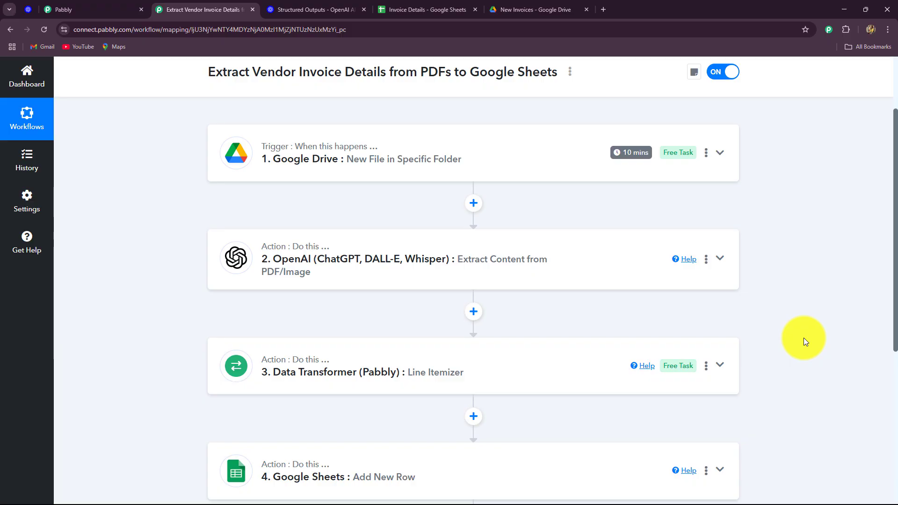
- Review the New Invoices folder in Google Drive, the four workflow steps, and the new row in the Invoice Details spreadsheet
{"action": "left_click", "coordinate": [514, 10]}
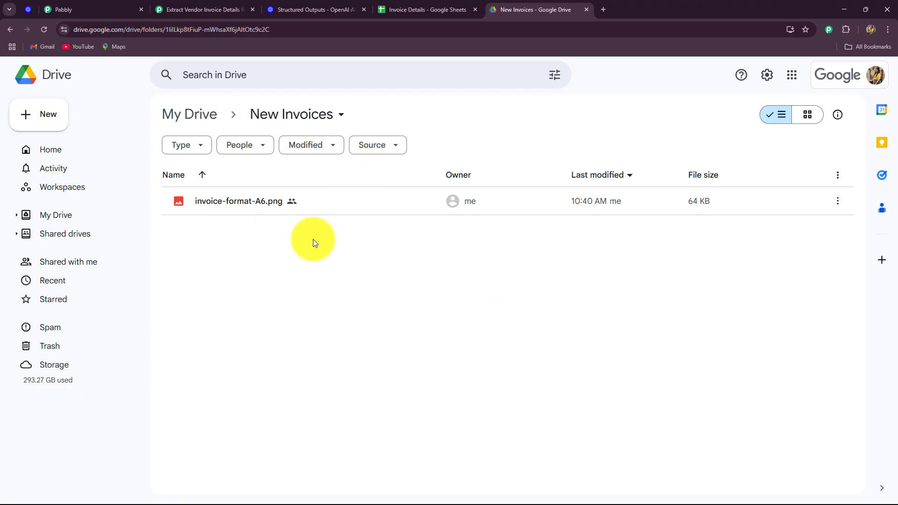
{"action": "left_click", "coordinate": [199, 10]}
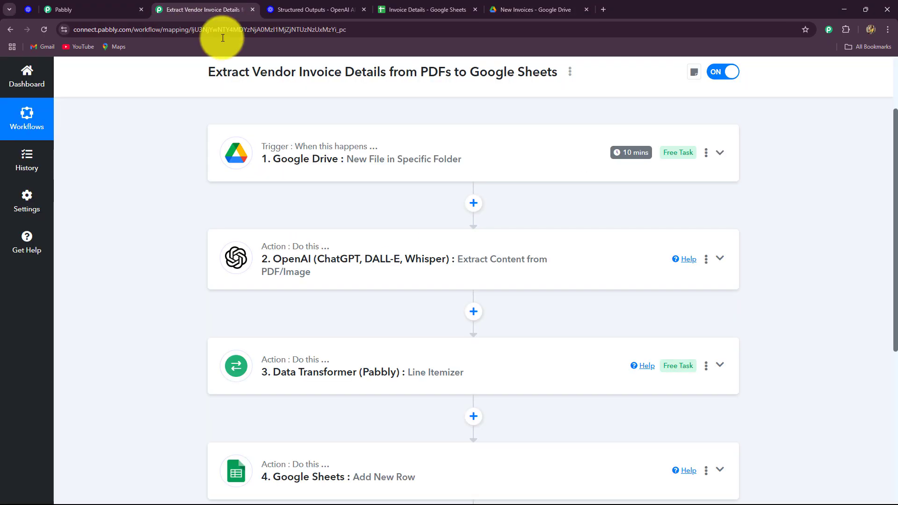
{"action": "scroll", "coordinate": [326, 281], "scroll_direction": "down", "scroll_amount": 2}
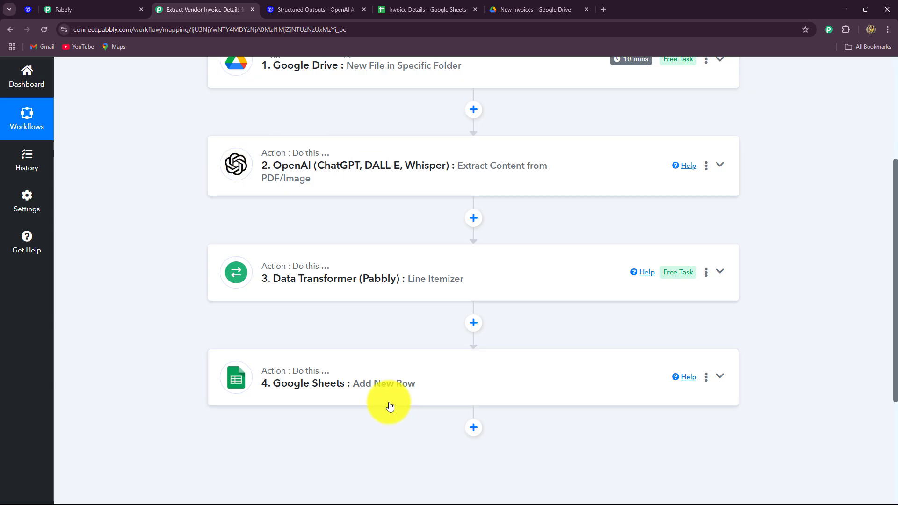
{"action": "left_click", "coordinate": [410, 10]}
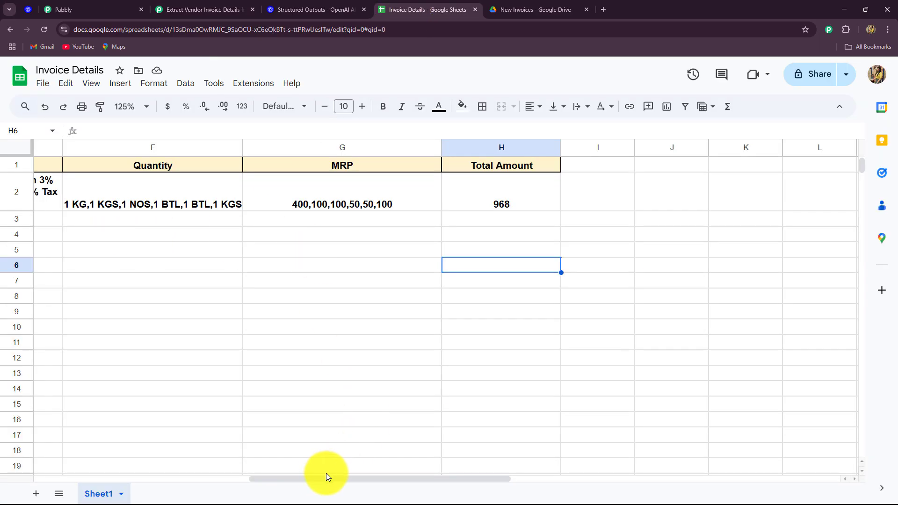
{"action": "left_click_drag", "start_coordinate": [327, 477], "coordinate": [94, 421]}
{"action": "left_click", "coordinate": [211, 10]}
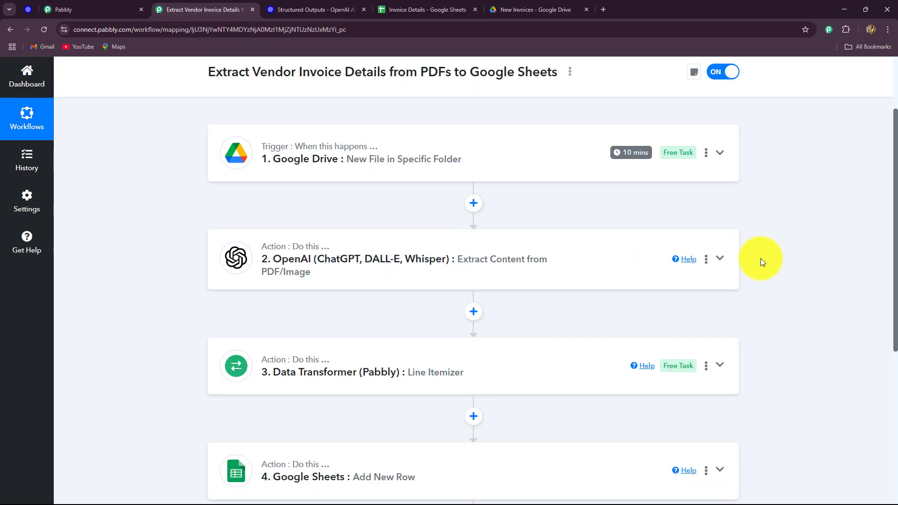